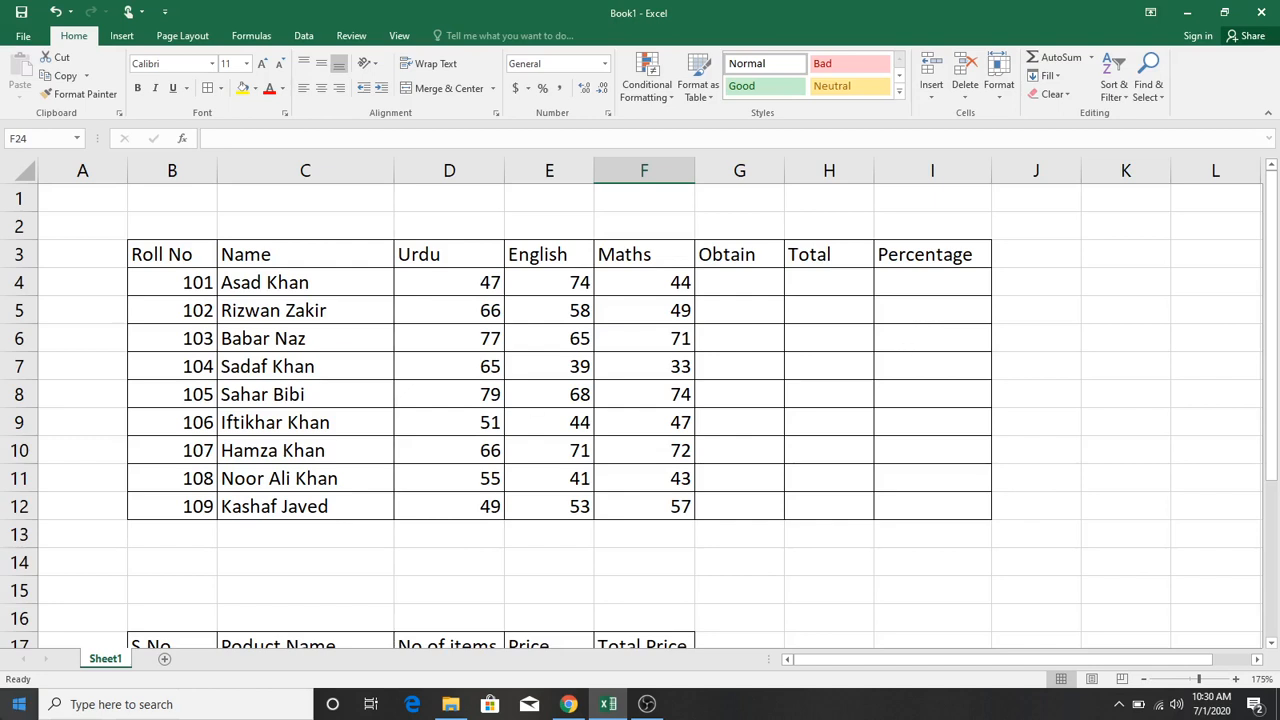
# Step: Enter the label sum in cell B14, below the marks table
pyautogui.click(158, 573)
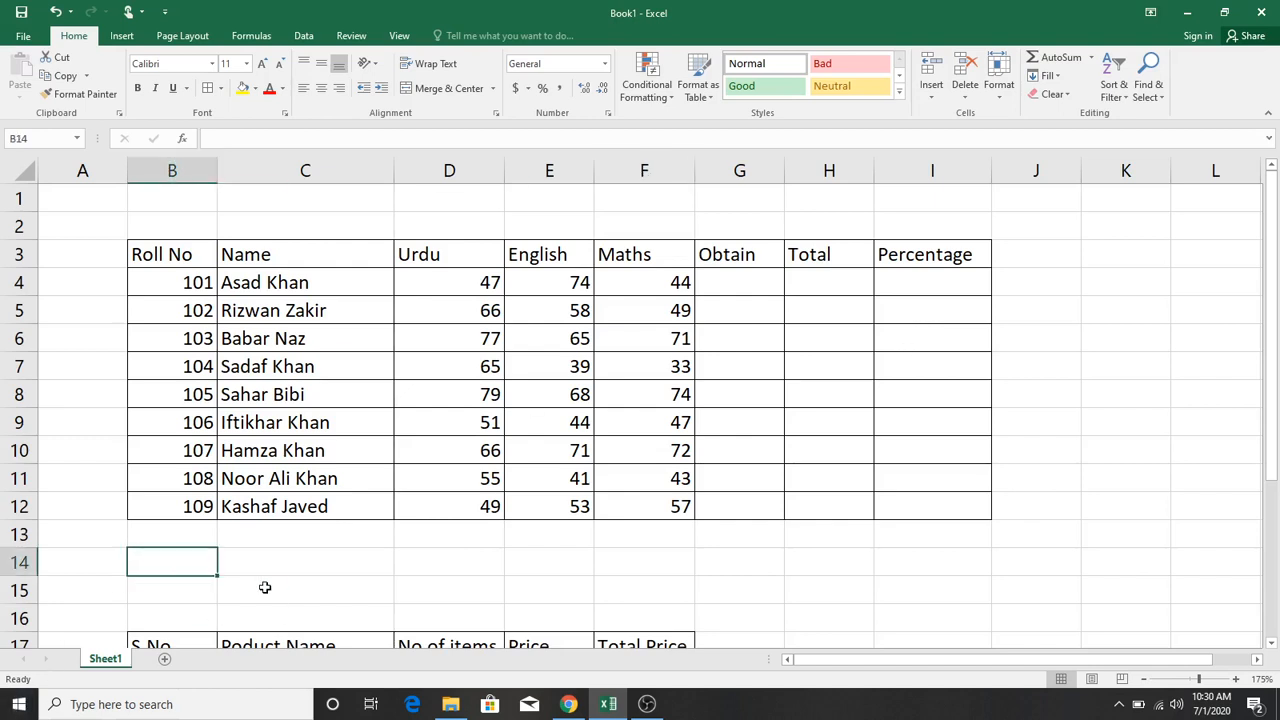
pyautogui.write('sum')
pyautogui.press('Return')
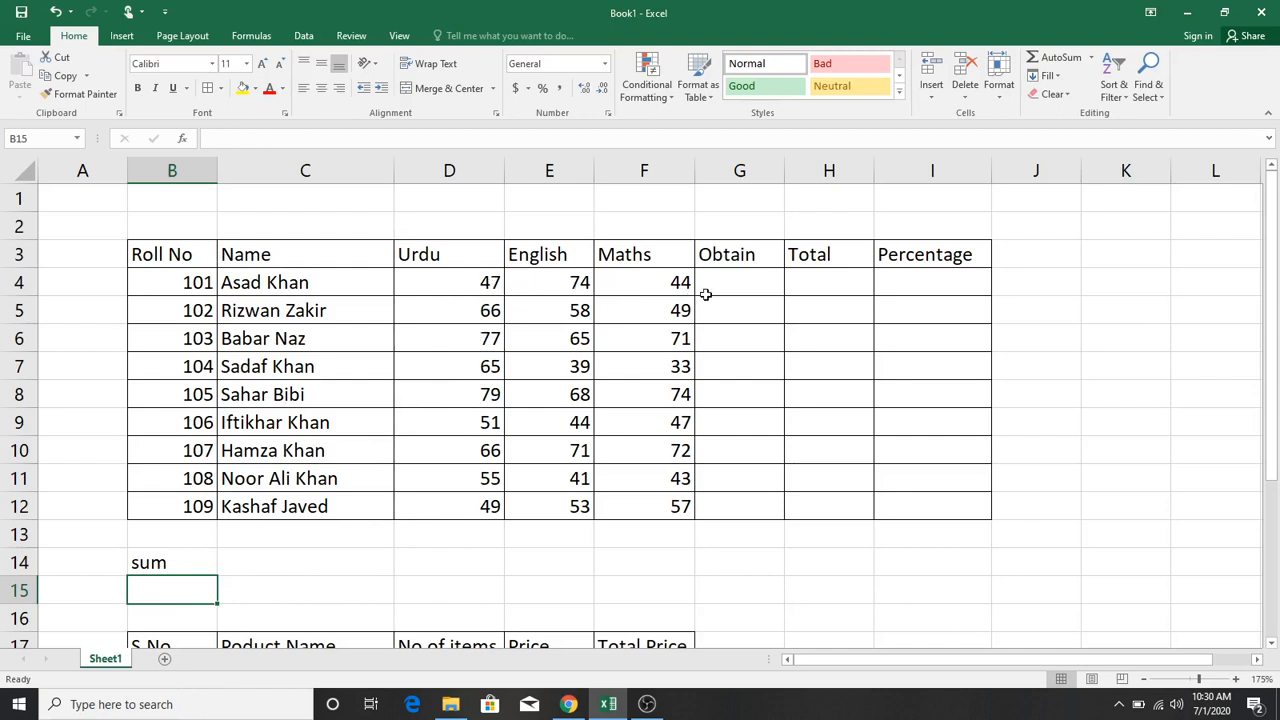
# Step: Total the first student's Urdu, English and Maths marks in Obtain cell G4 with =SUM(D4:F4)
pyautogui.click(744, 280)
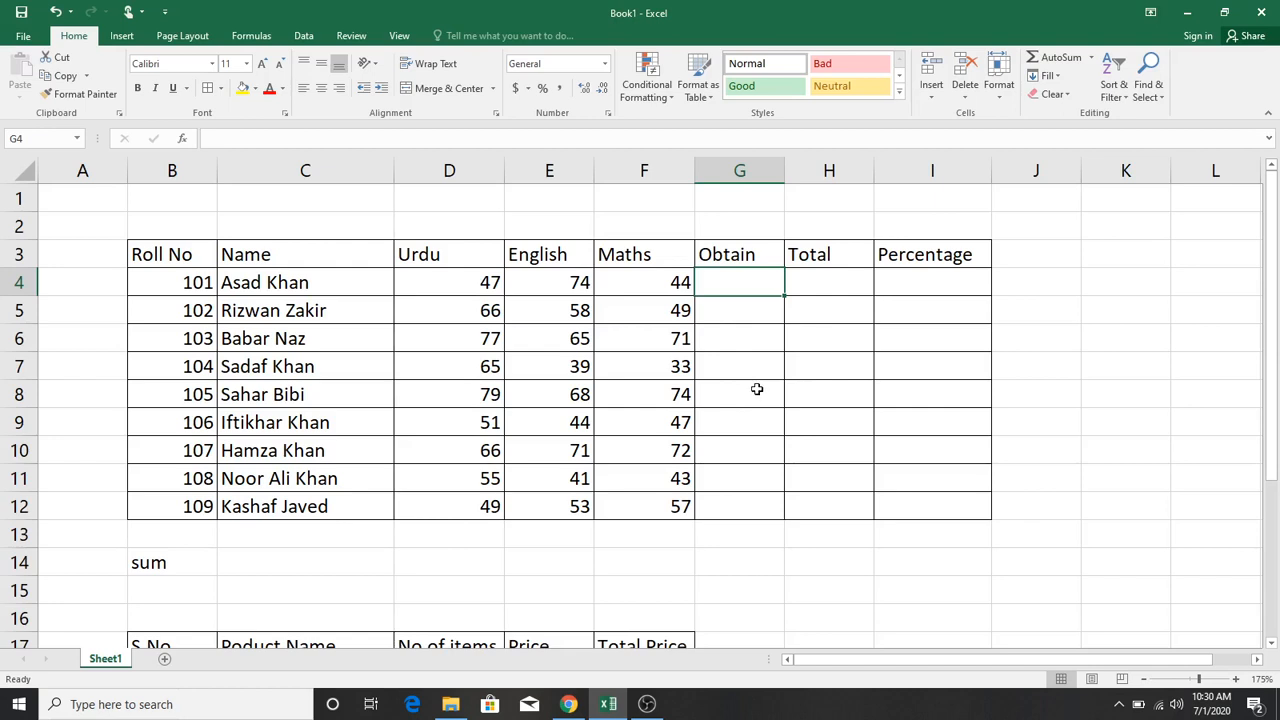
pyautogui.write('=sum')
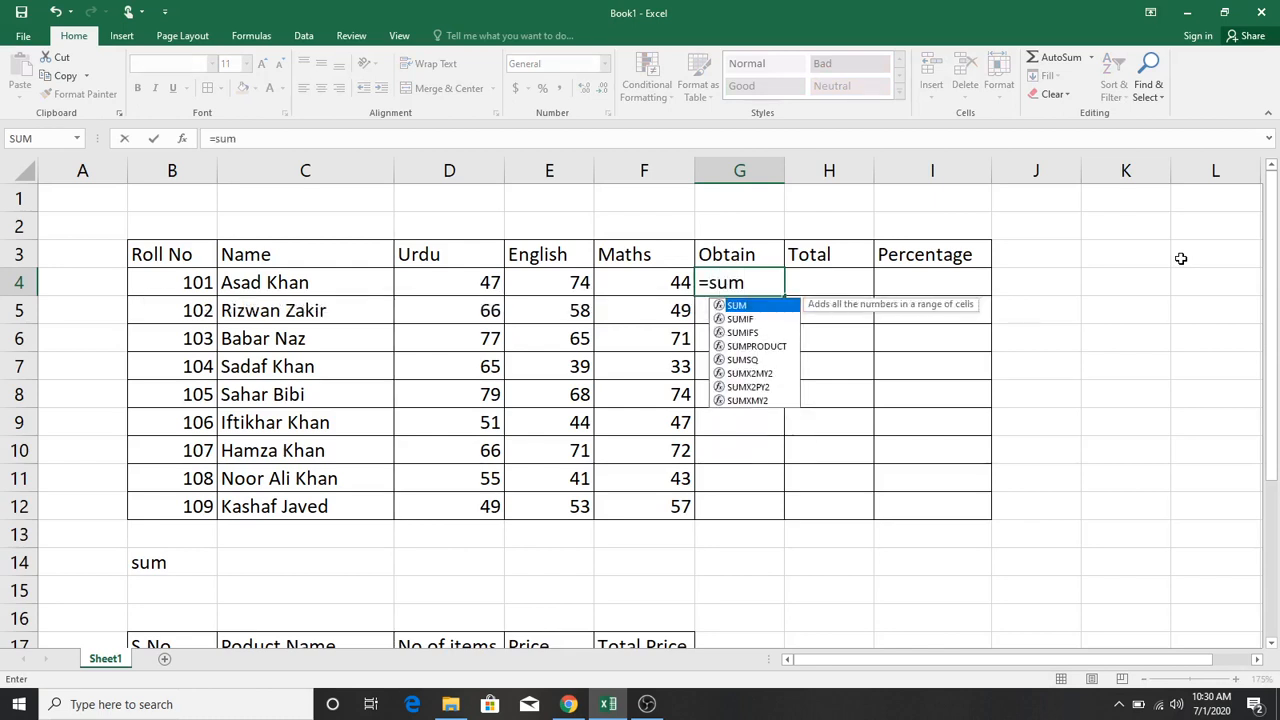
pyautogui.write('(')
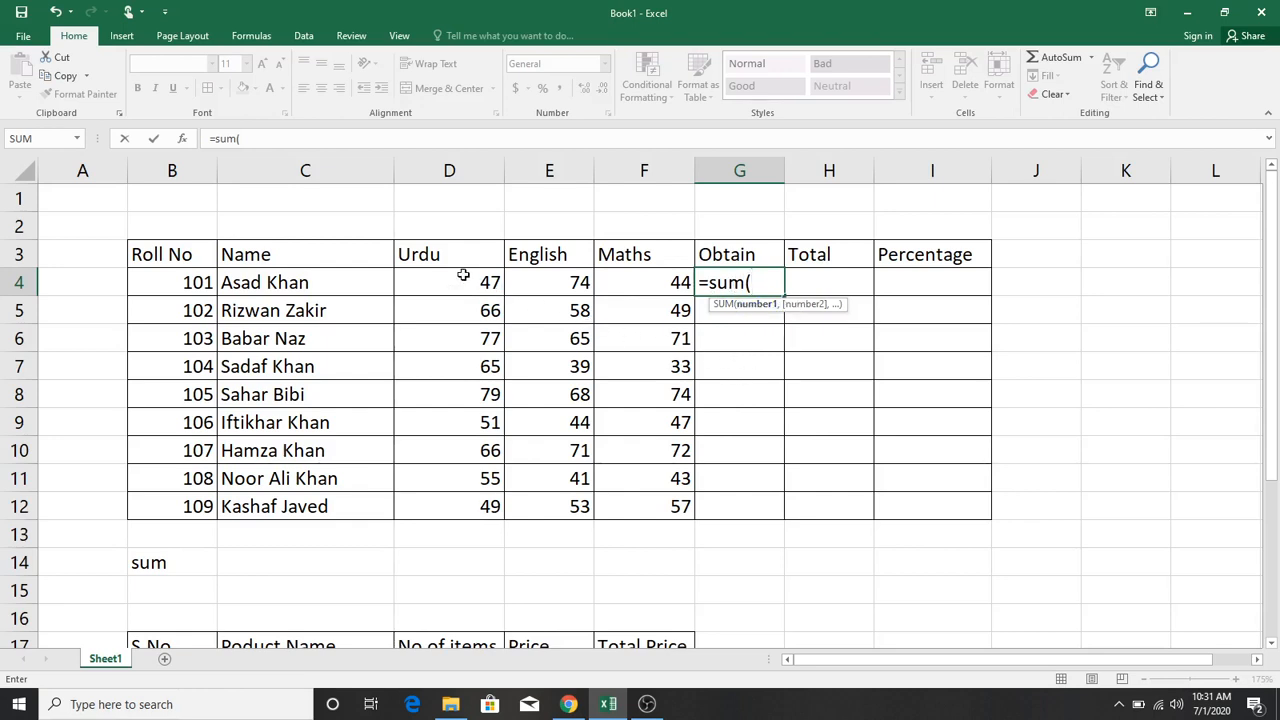
pyautogui.moveTo(463, 280); pyautogui.dragTo(620, 282)
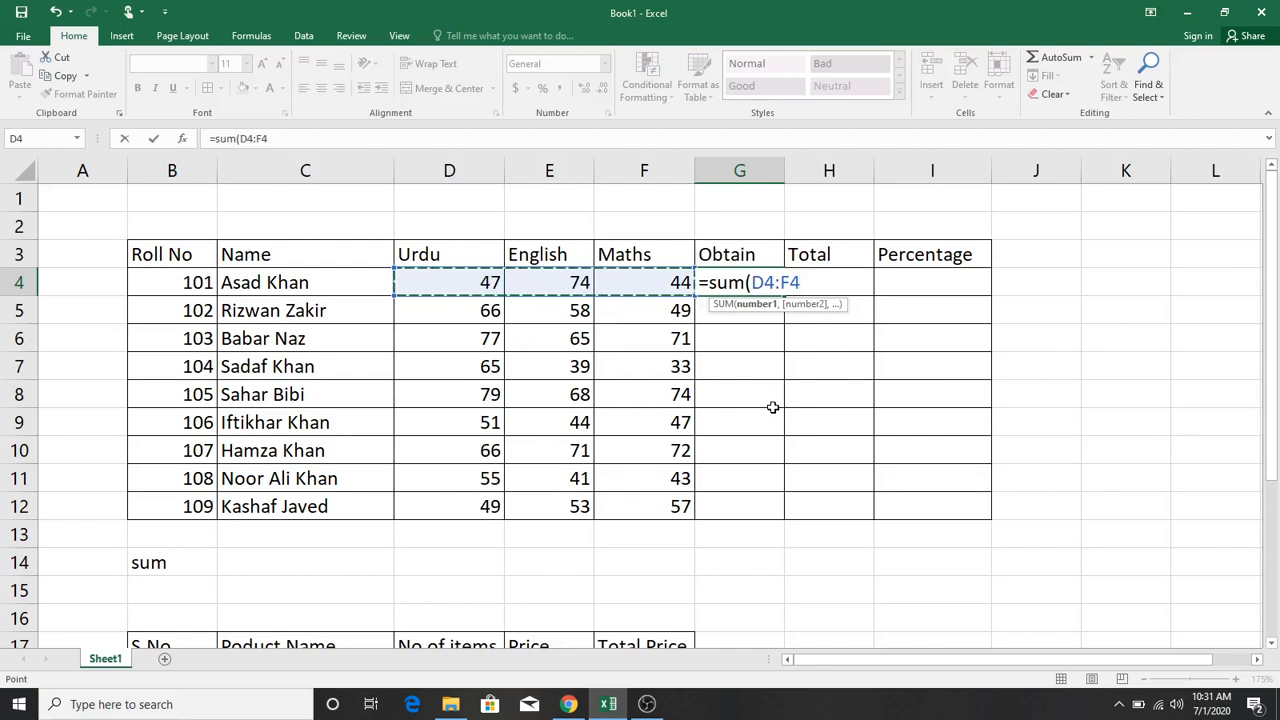
pyautogui.press('Return')
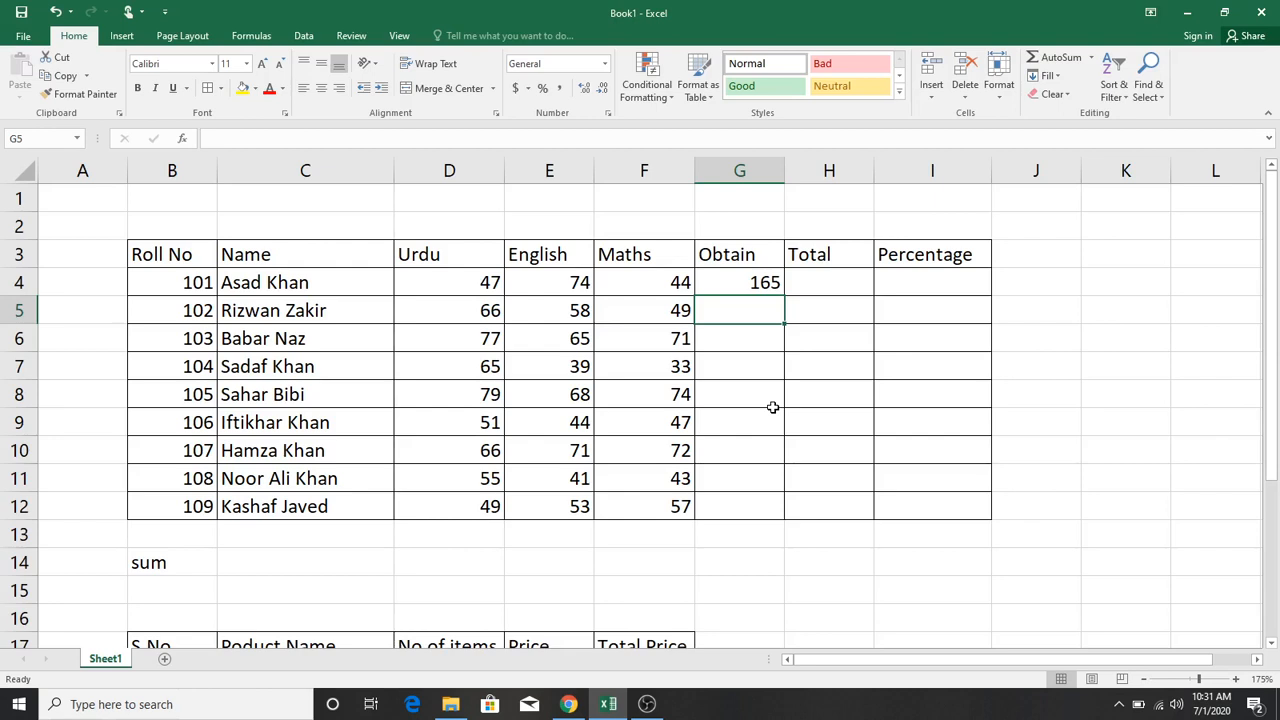
# Step: Fill the G4 sum formula down through G12, and clear the Obtain values in G4:G12
pyautogui.click(729, 283)
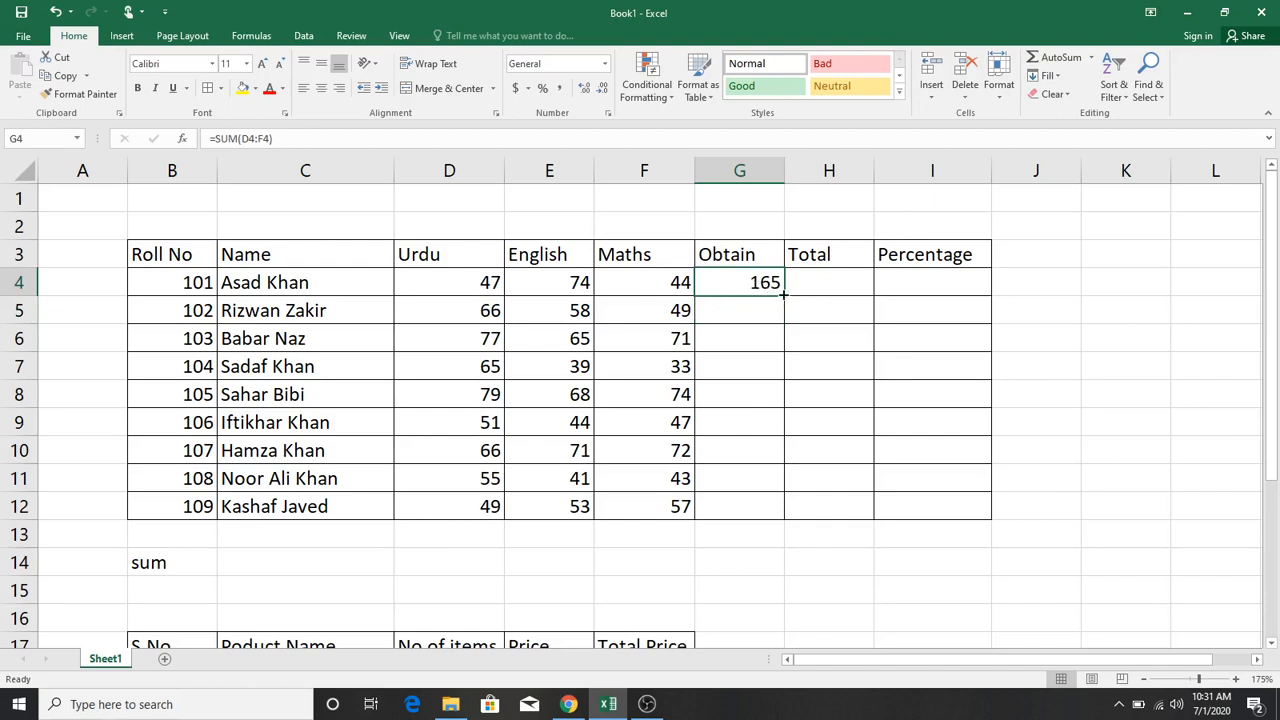
pyautogui.moveTo(784, 293); pyautogui.dragTo(777, 520)
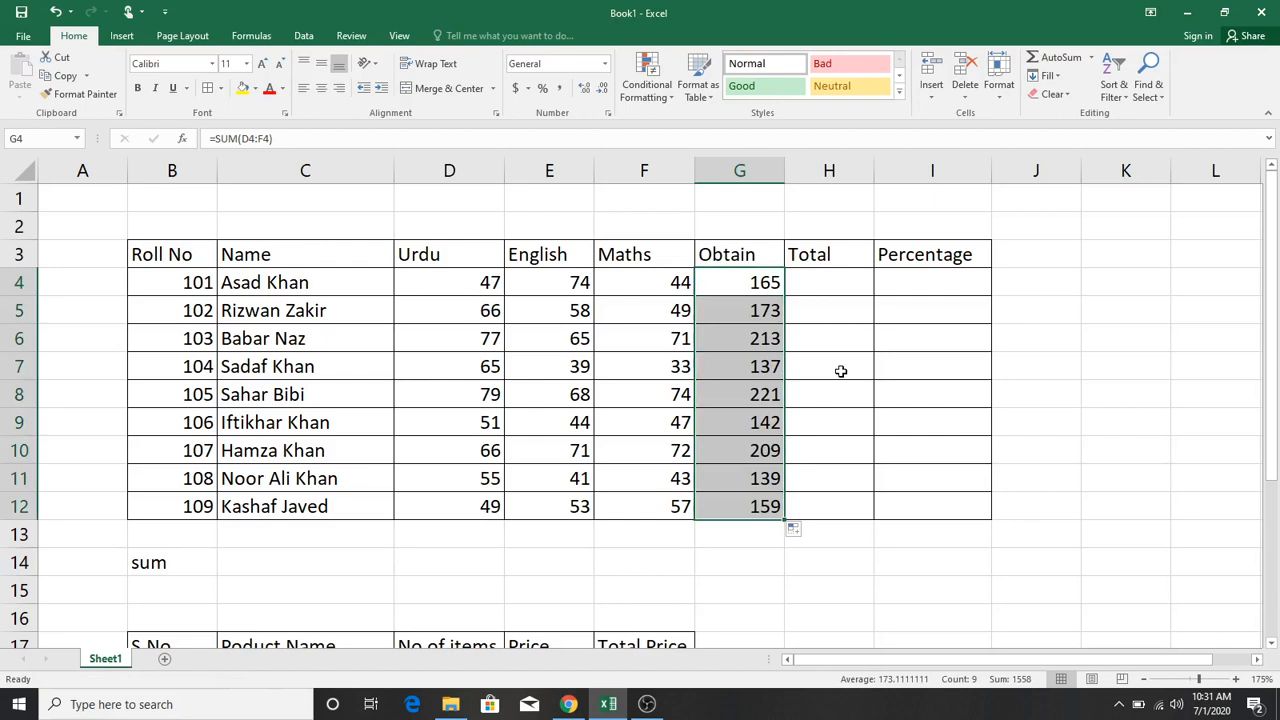
pyautogui.press('Delete')
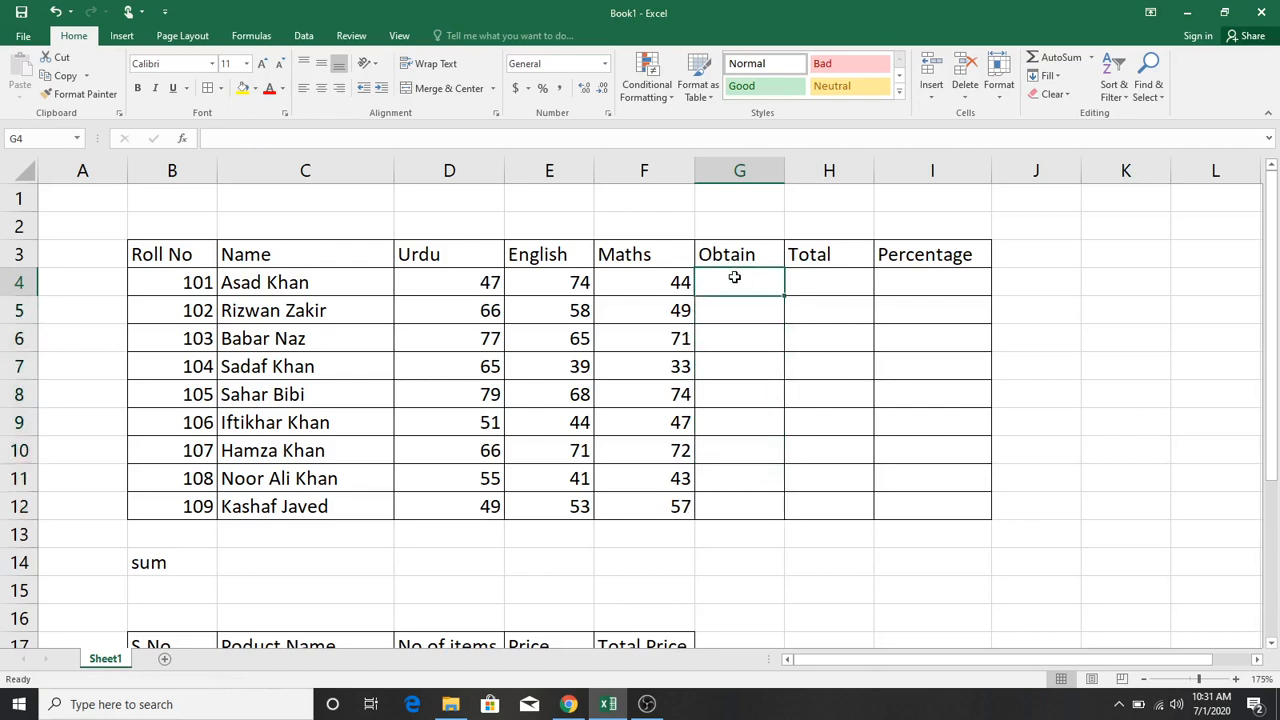
# Step: Enter the formula =SUM(D4:F4) again in the empty Obtain cell G4
pyautogui.click(736, 279)
pyautogui.write('=sum(')
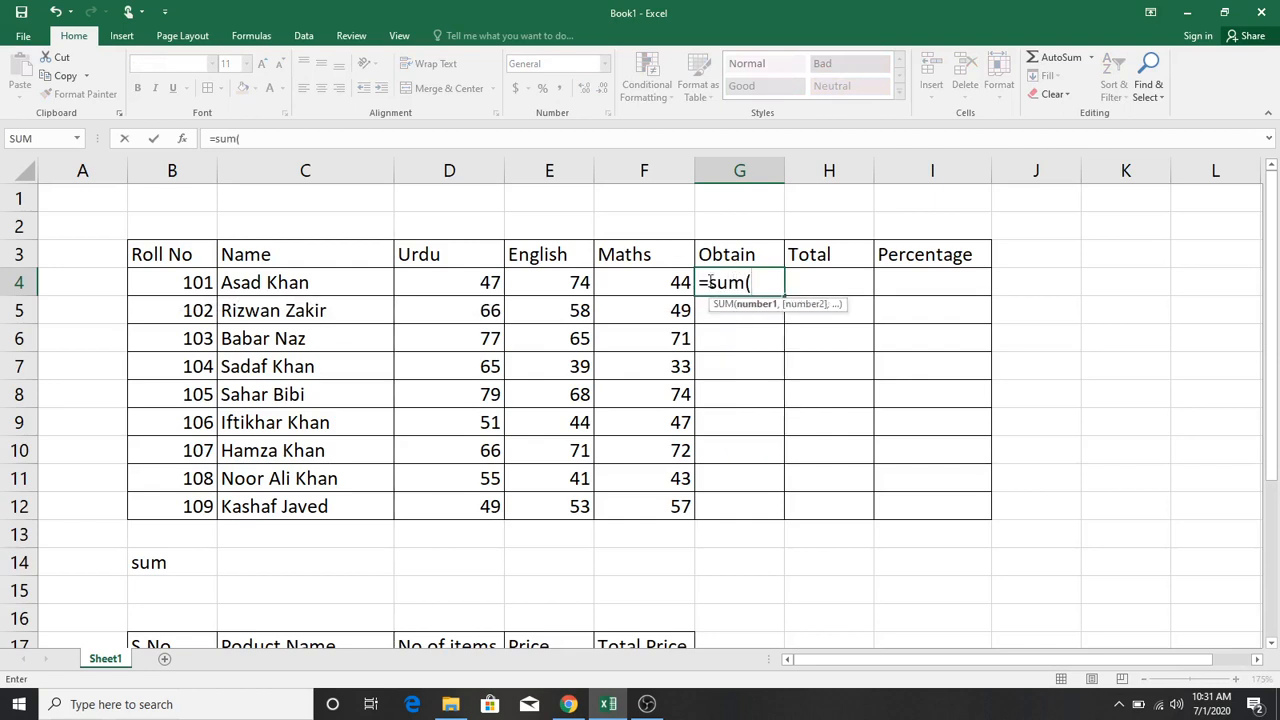
pyautogui.moveTo(469, 275); pyautogui.dragTo(663, 280)
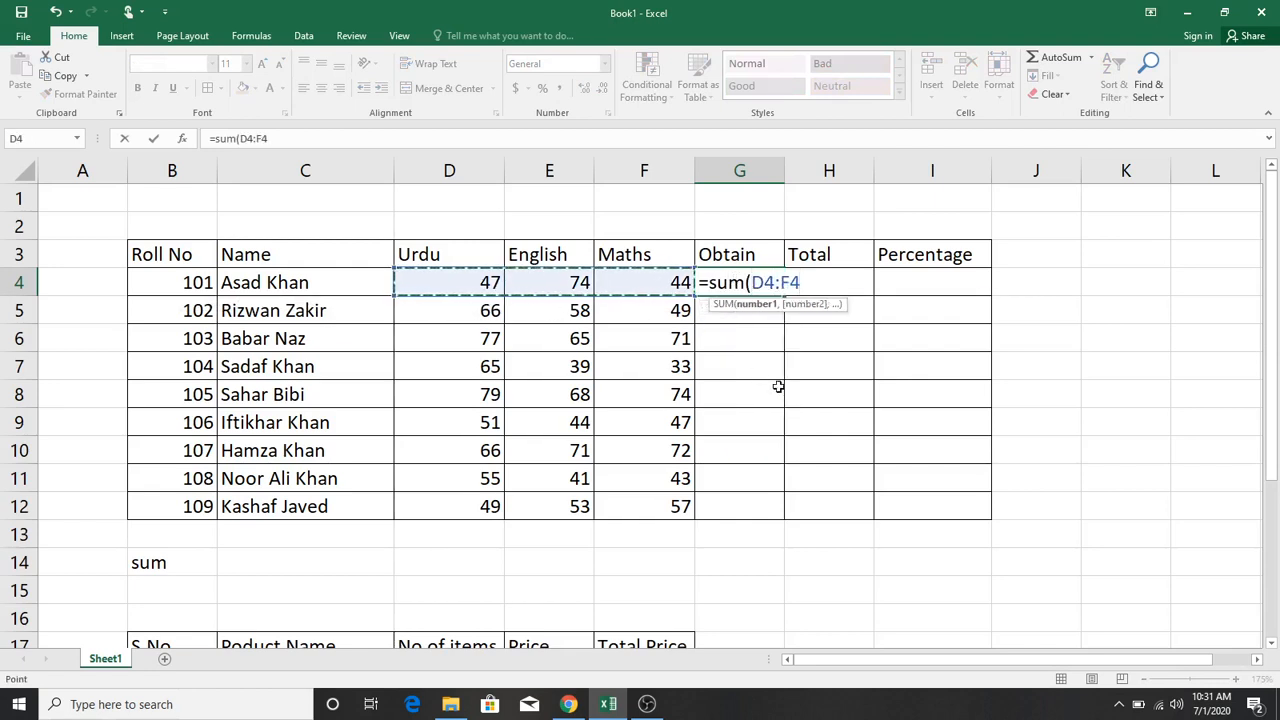
pyautogui.press('Return')
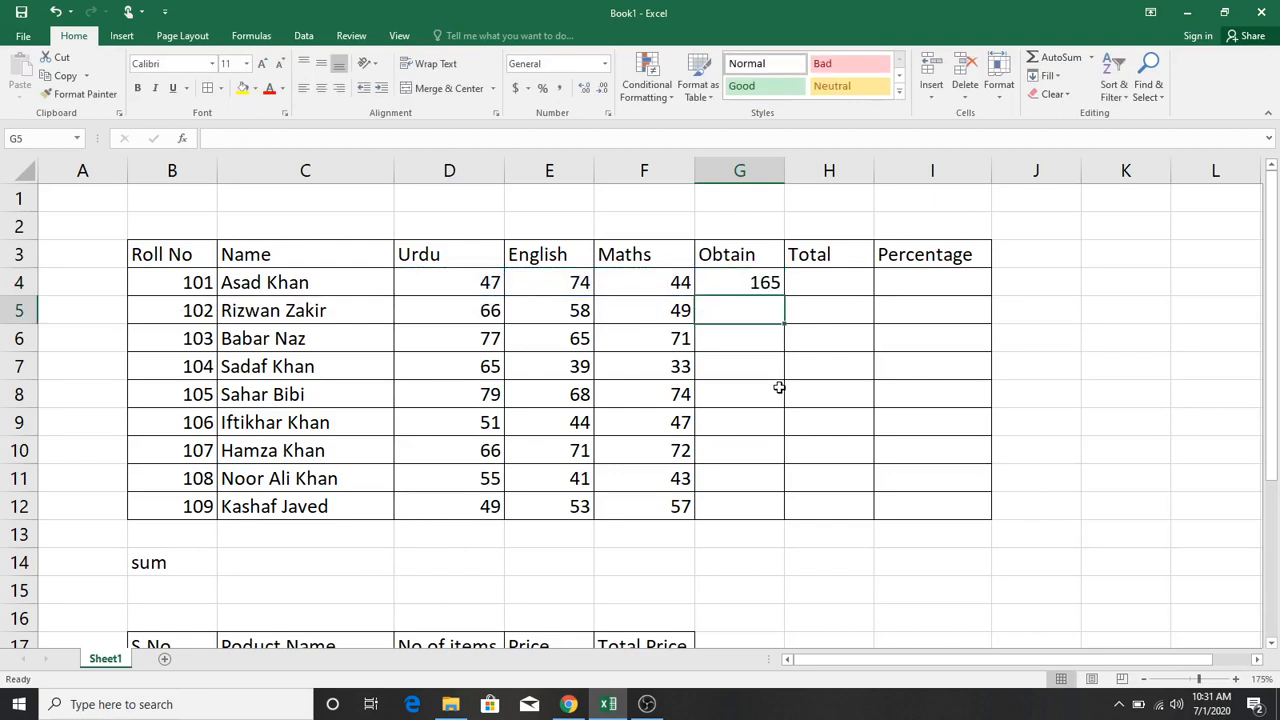
# Step: Copy the G4 formula through the range G4:G12 with Fill Down, and clear that range
pyautogui.click(731, 282)
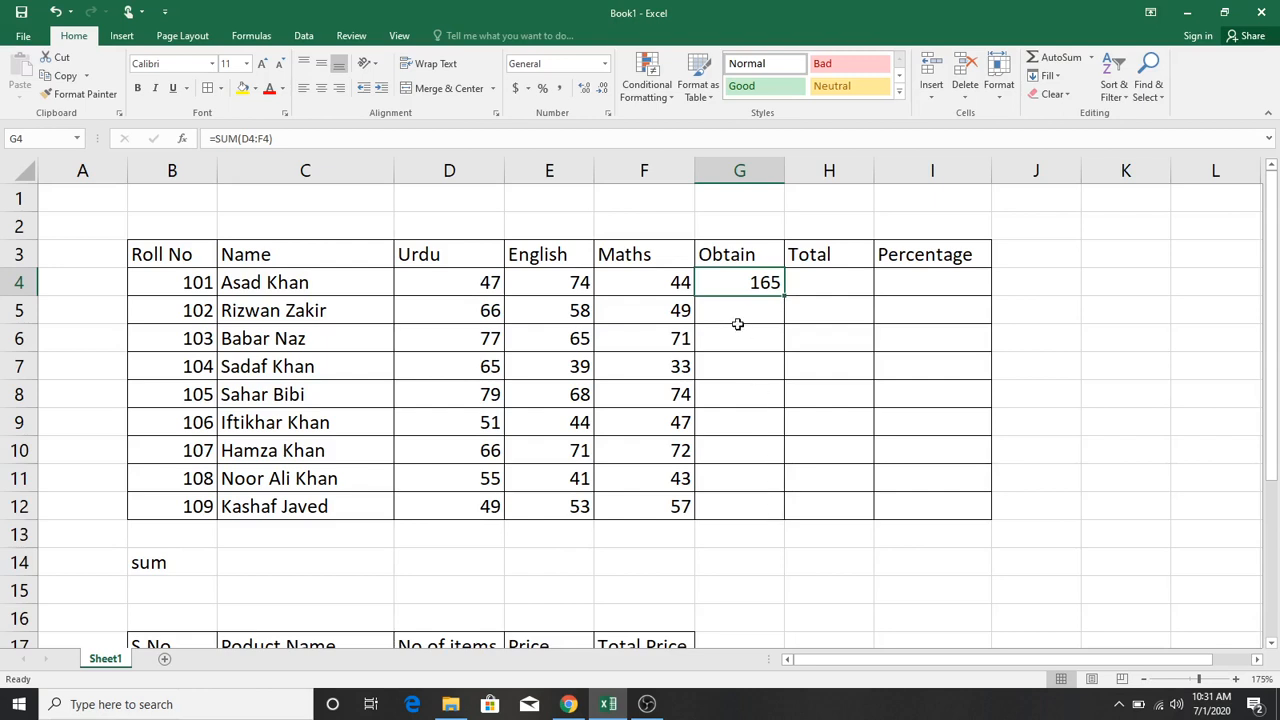
pyautogui.moveTo(737, 283); pyautogui.dragTo(746, 500)
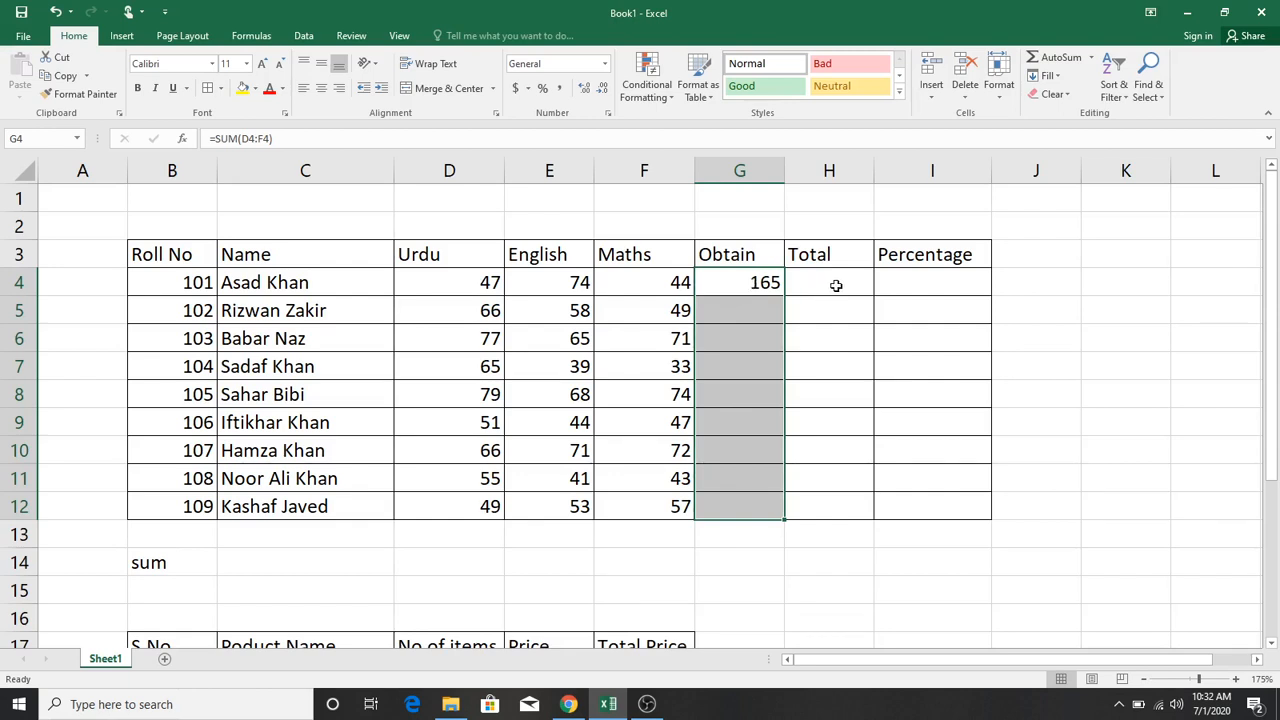
pyautogui.hotkey('ctrl', 'd')
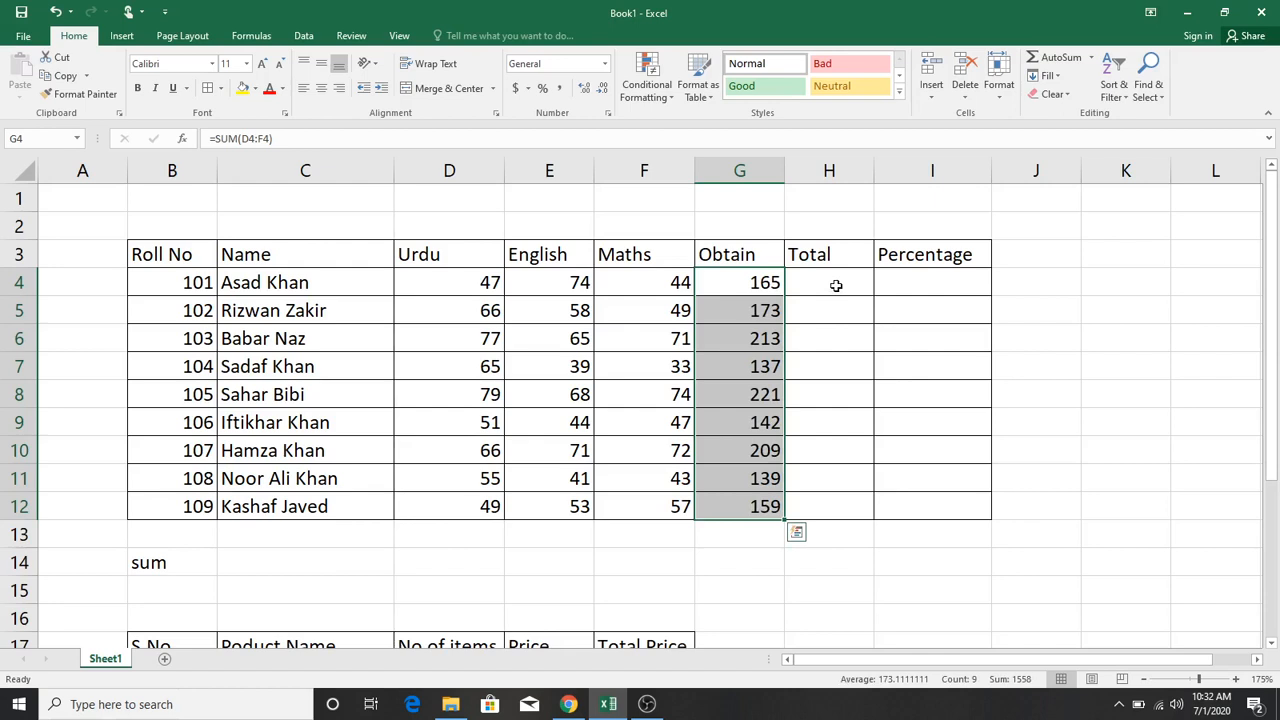
pyautogui.press('Delete')
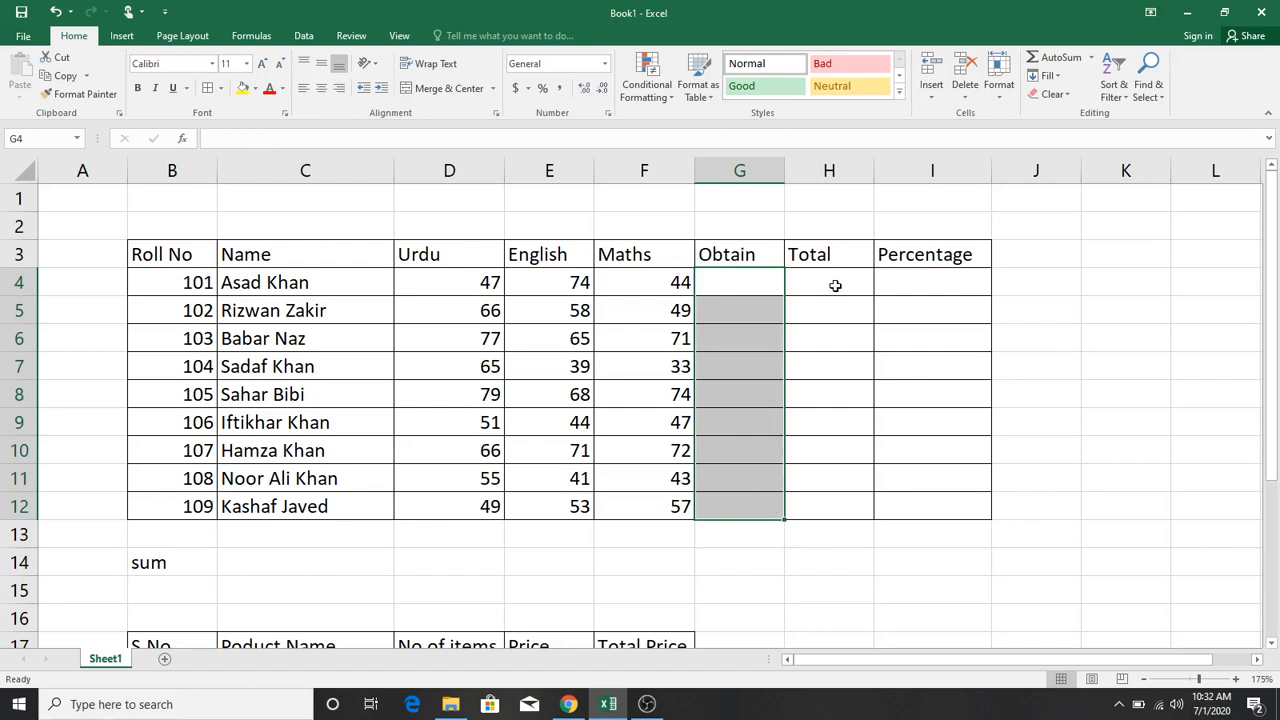
# Step: Write =sum(d4:f4) in cell G4 to add the first student's three subject marks
pyautogui.click(740, 280)
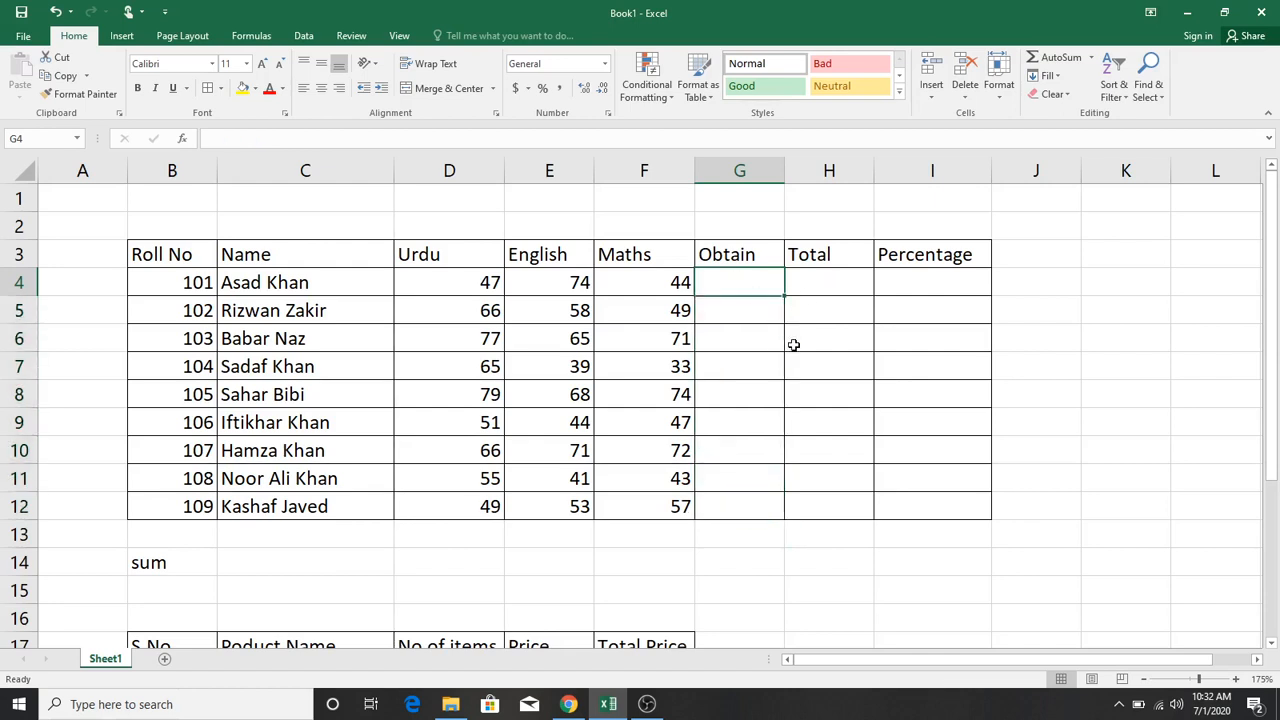
pyautogui.write('=')
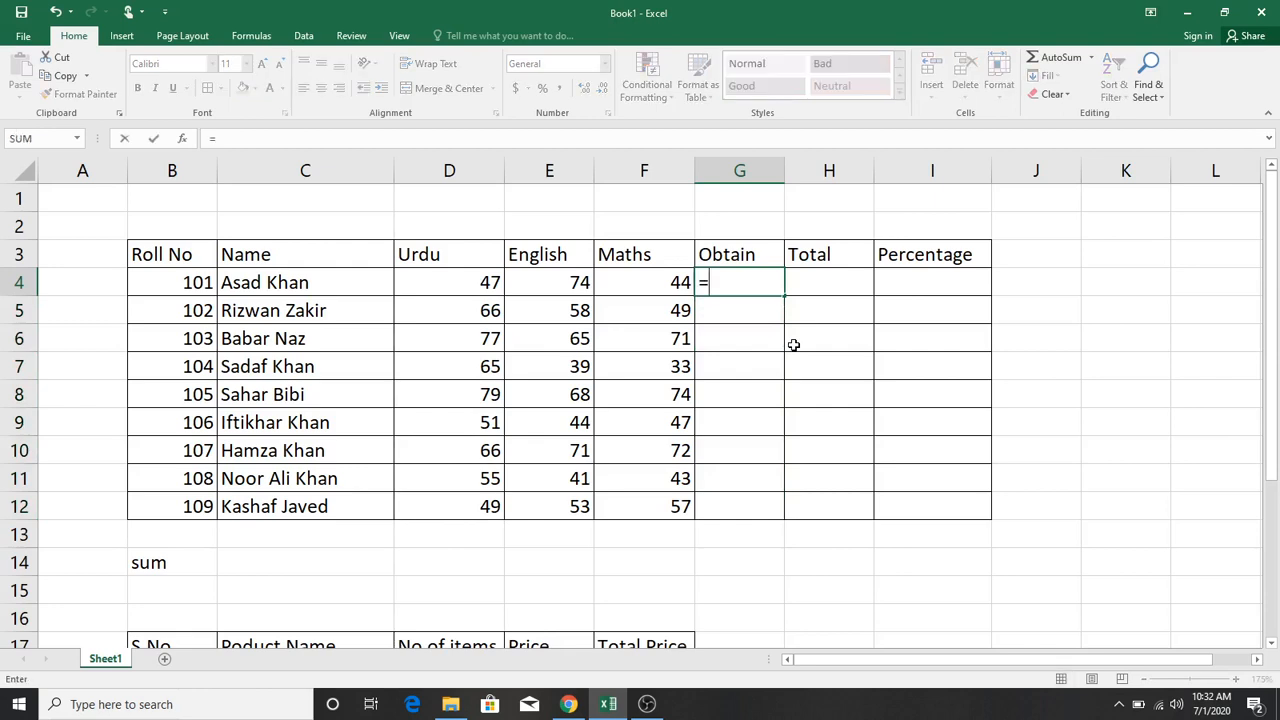
pyautogui.write('sum(')
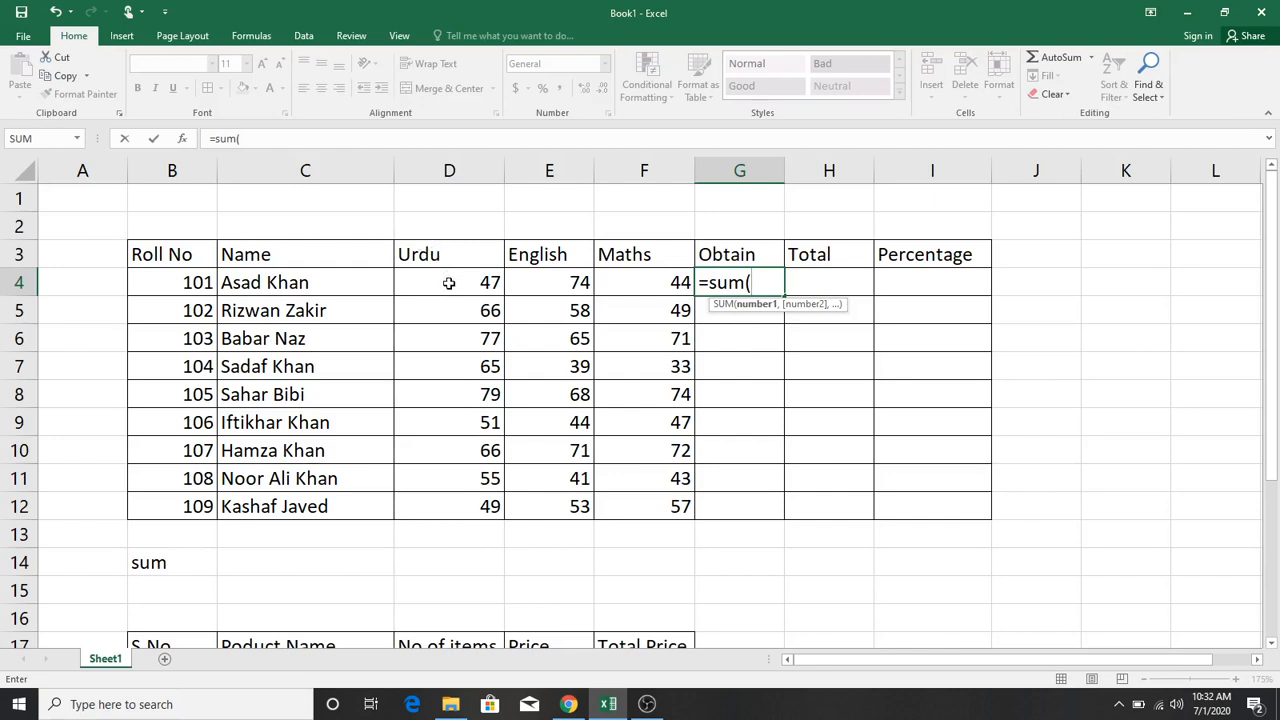
pyautogui.write('d')
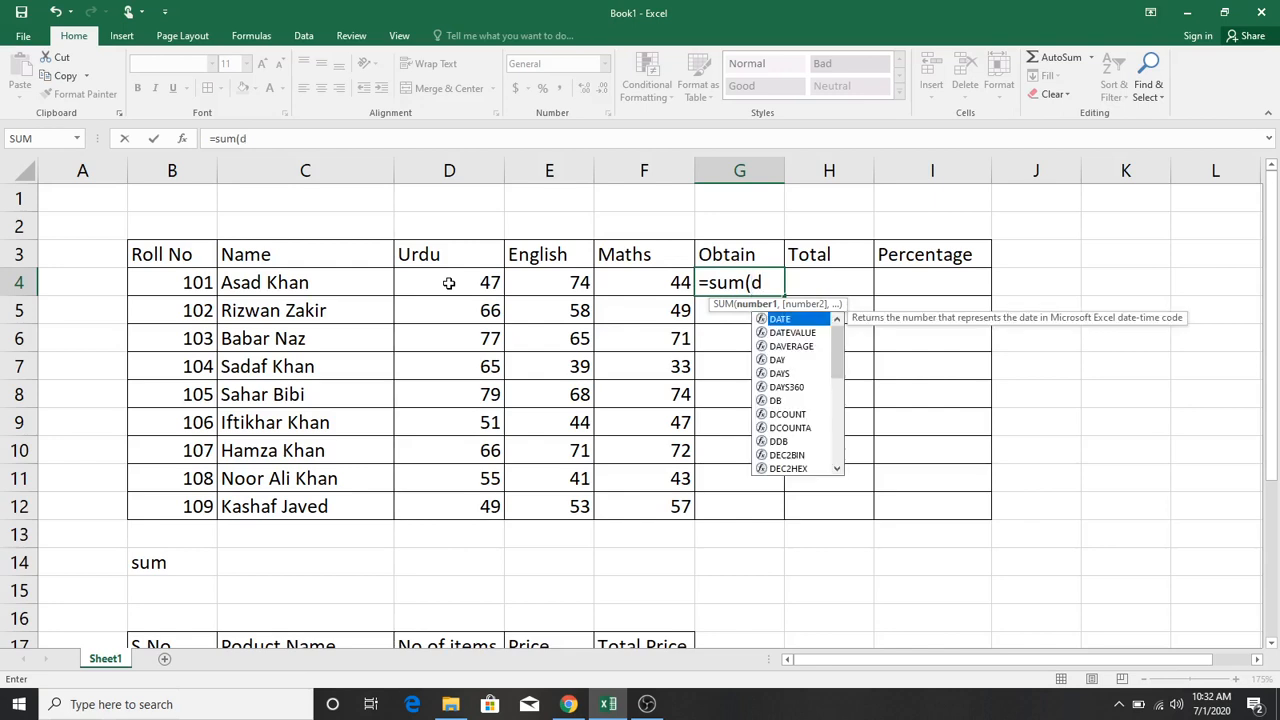
pyautogui.write('4')
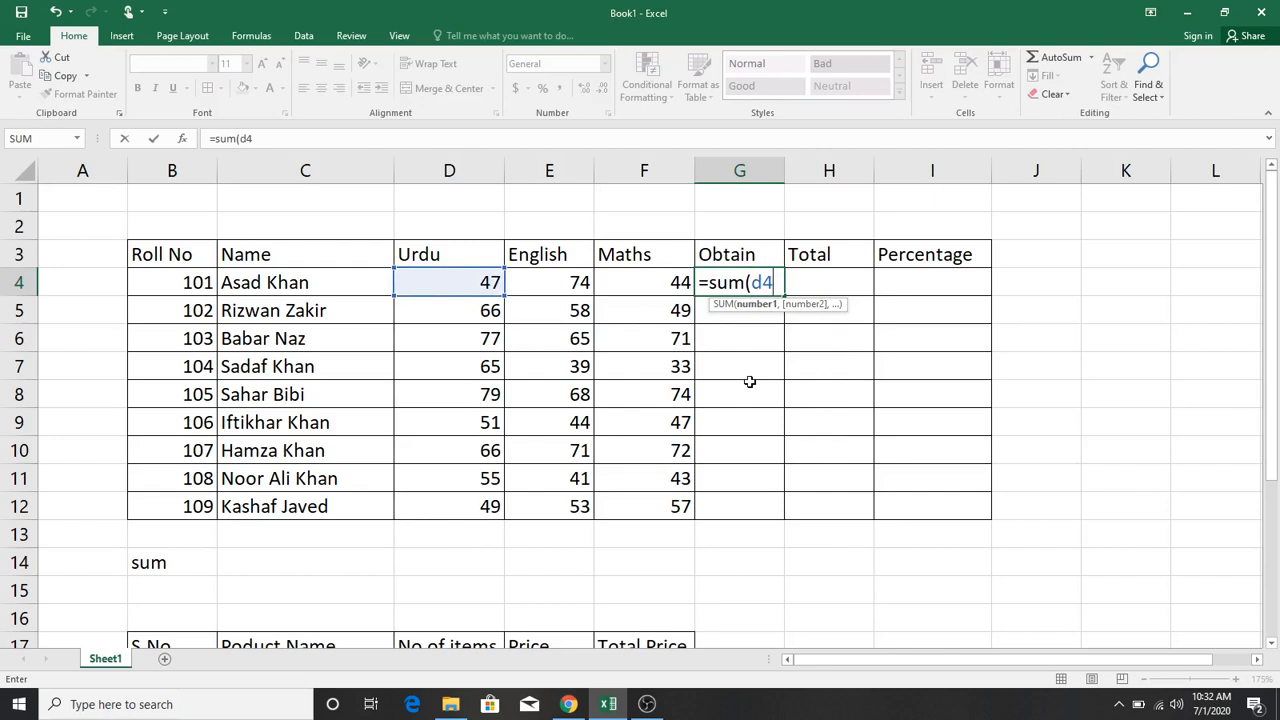
pyautogui.write(':')
pyautogui.write('f4')
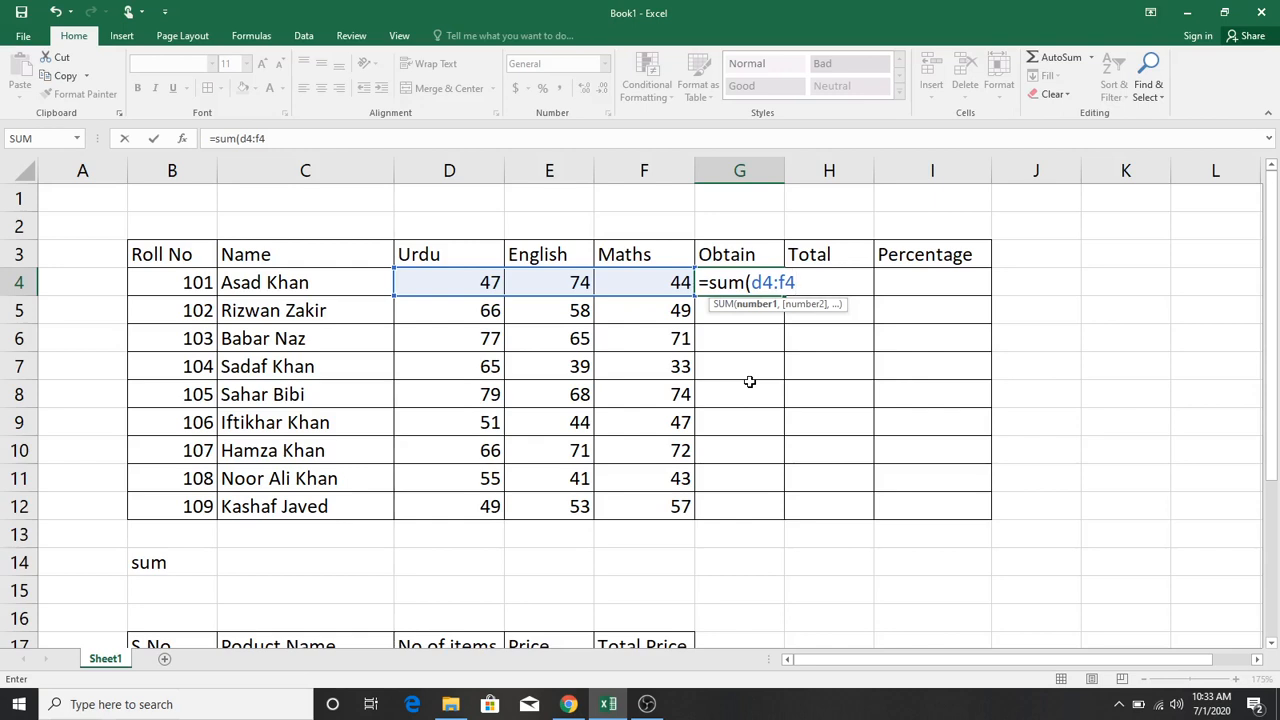
pyautogui.press('Return')
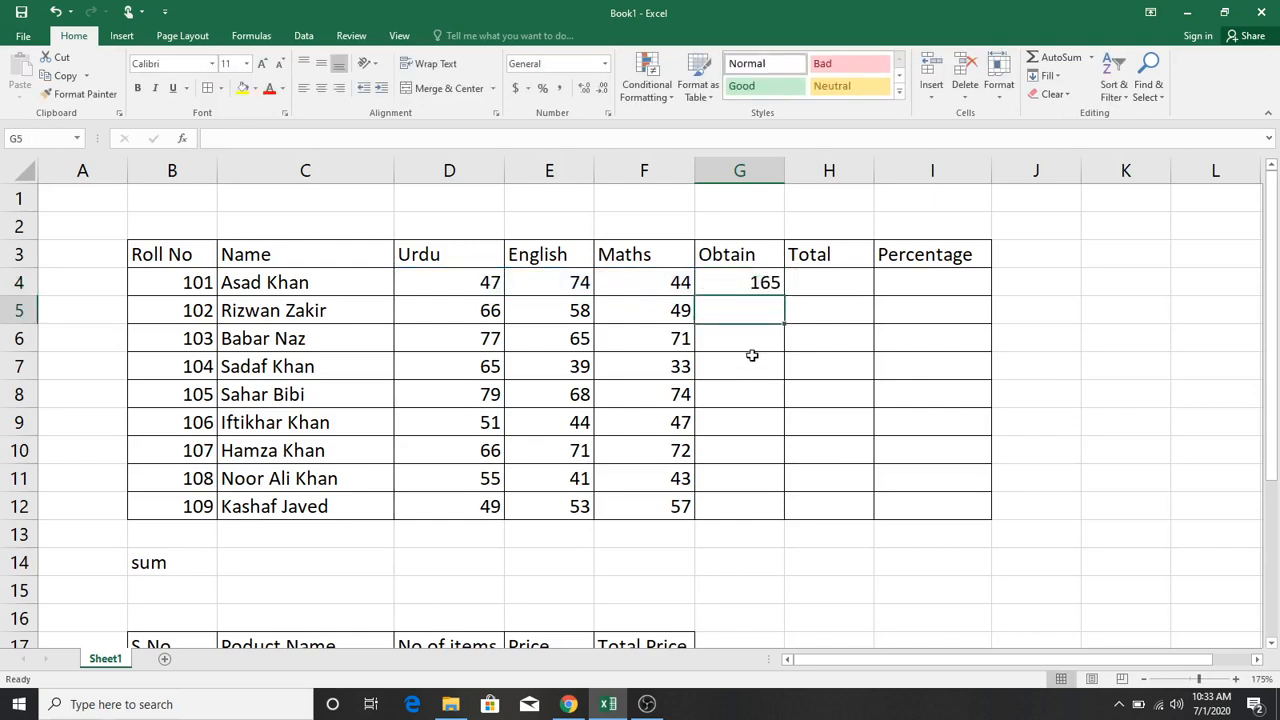
# Step: Extend the sum formula from G4 to G12, and delete the results from the Obtain column
pyautogui.click(752, 281)
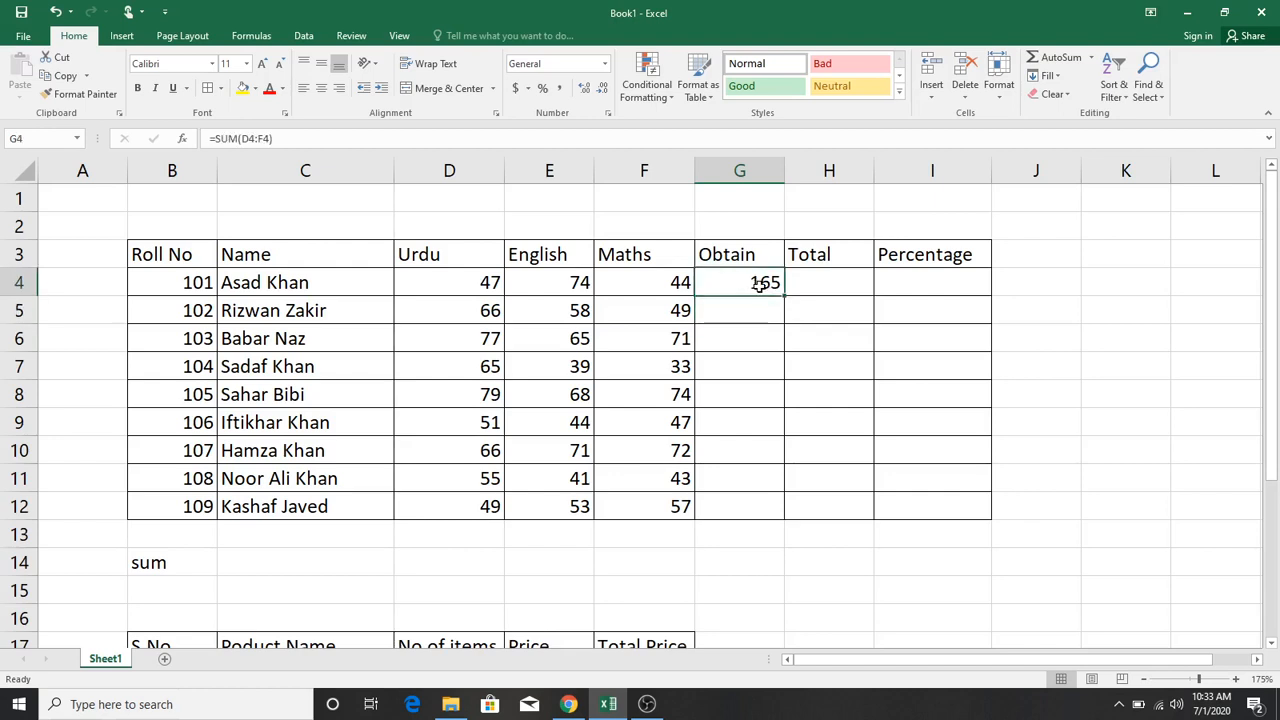
pyautogui.moveTo(784, 292); pyautogui.dragTo(792, 503)
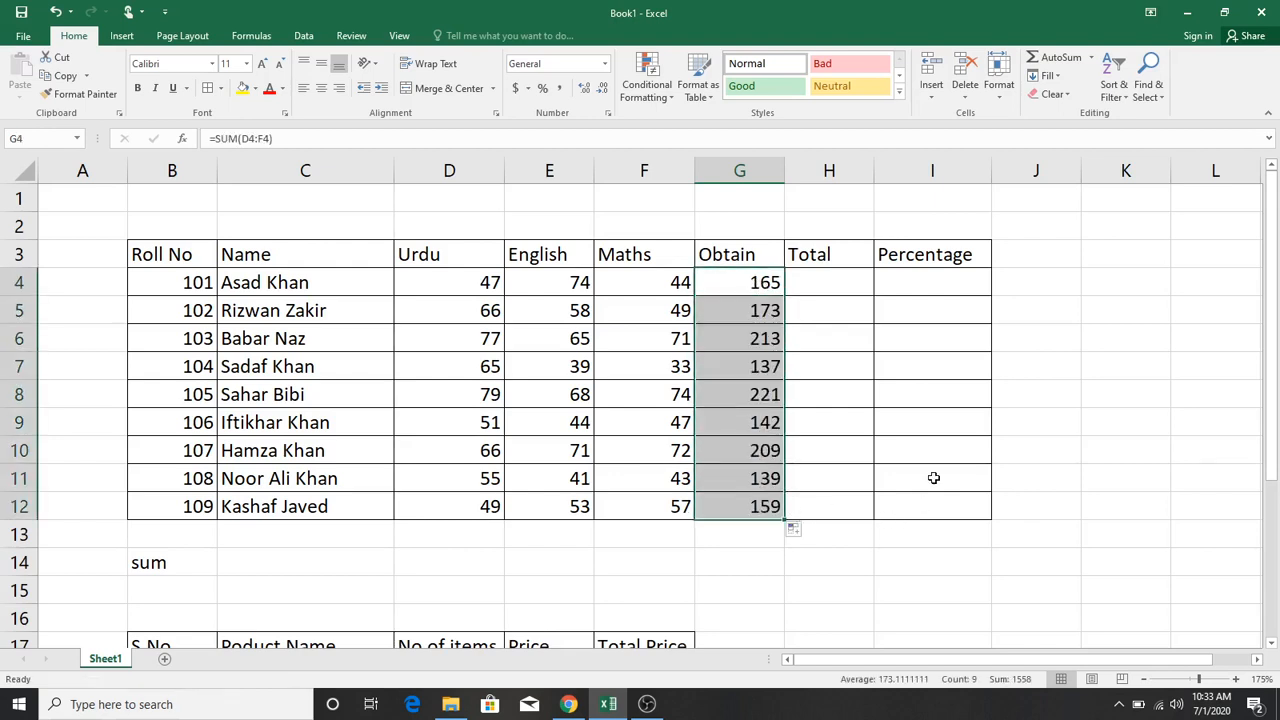
pyautogui.press('Delete')
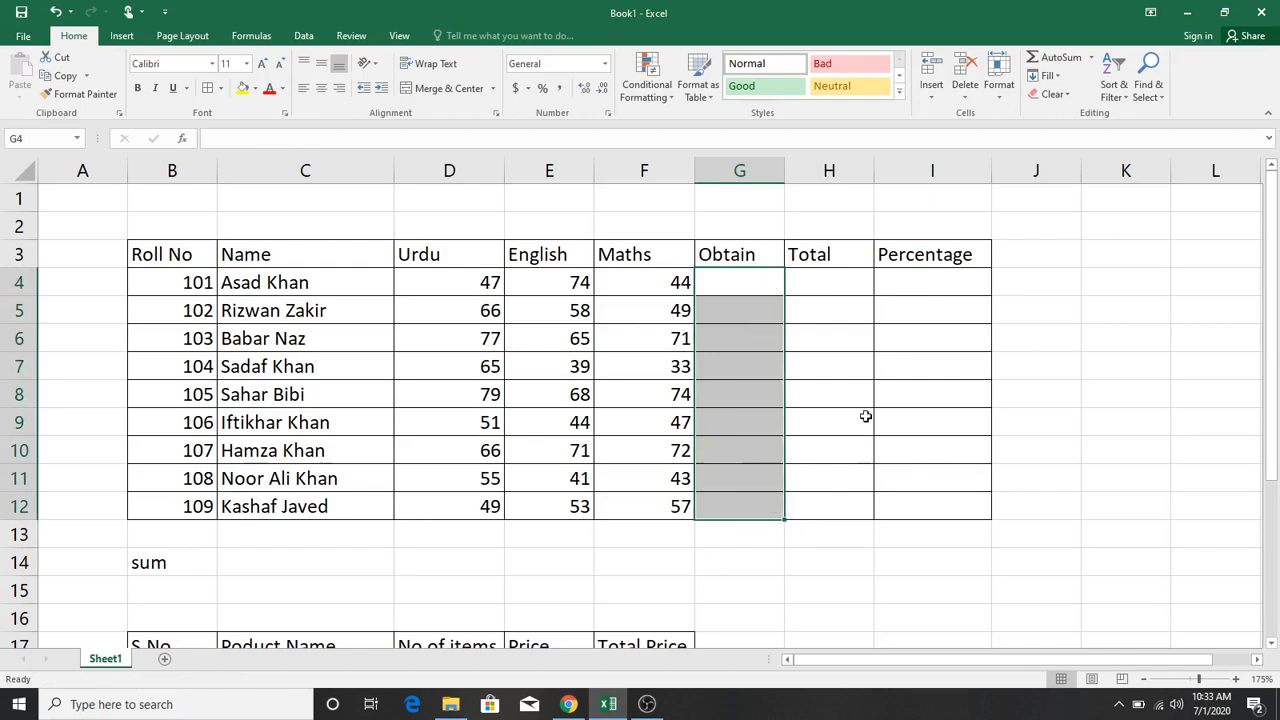
# Step: Add the first student's marks in G4 with =D4+E4+F4, and fill the formula down through G12
pyautogui.click(766, 279)
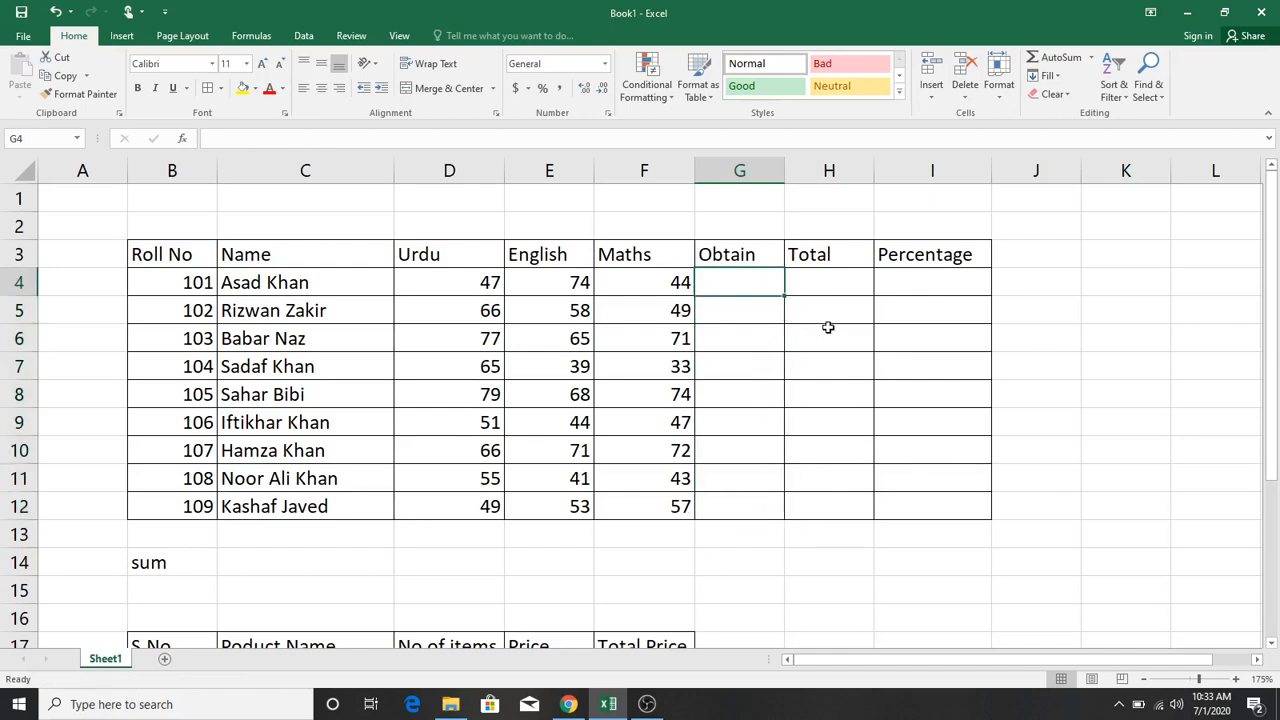
pyautogui.write('=')
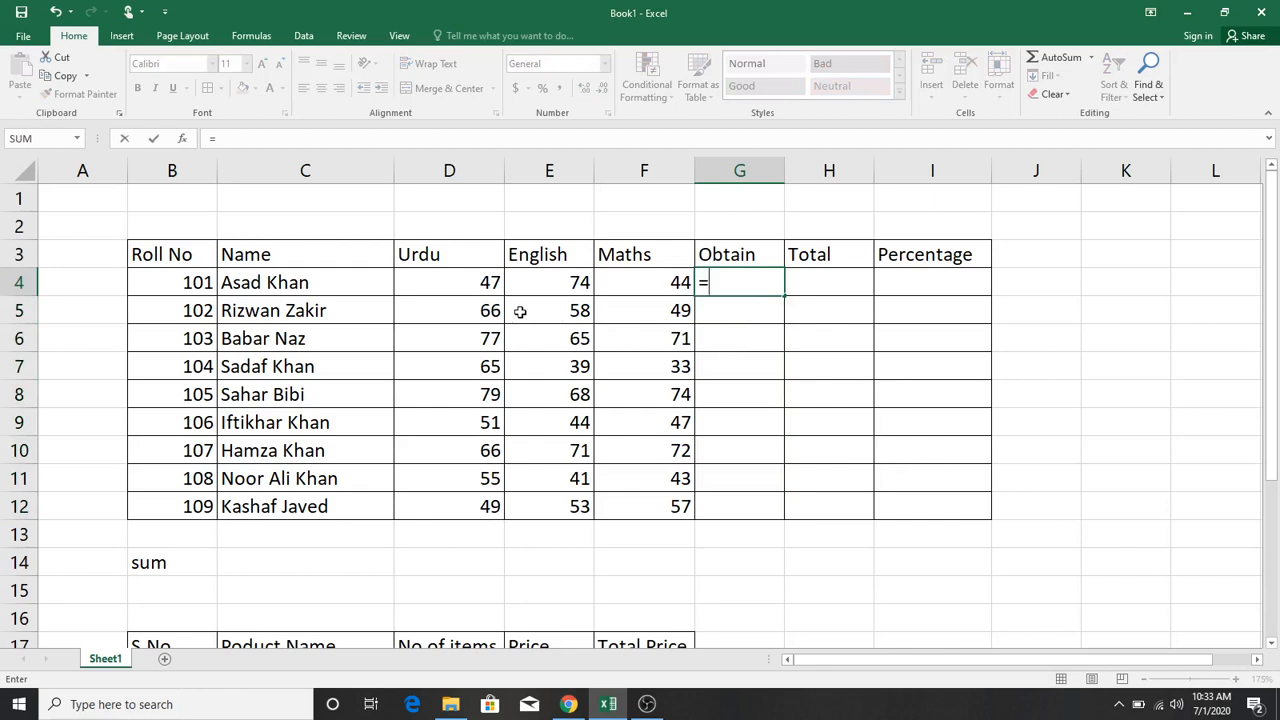
pyautogui.click(449, 282)
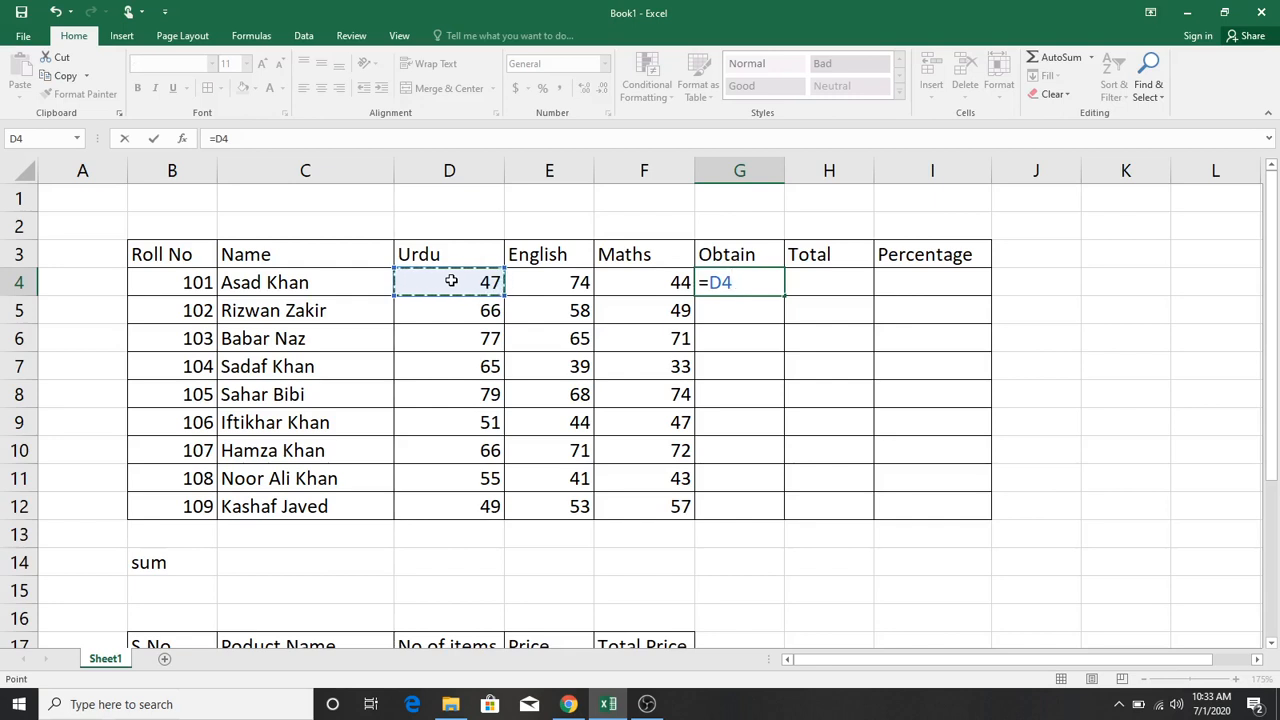
pyautogui.write('+')
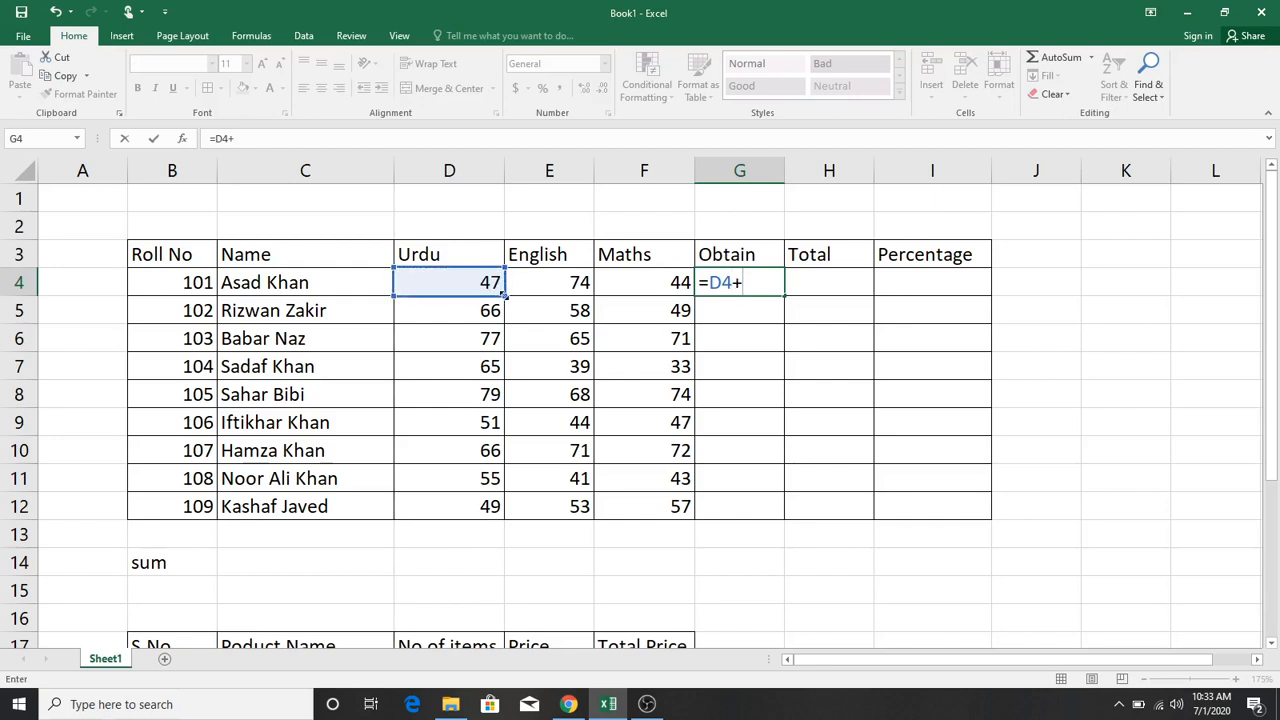
pyautogui.click(533, 286)
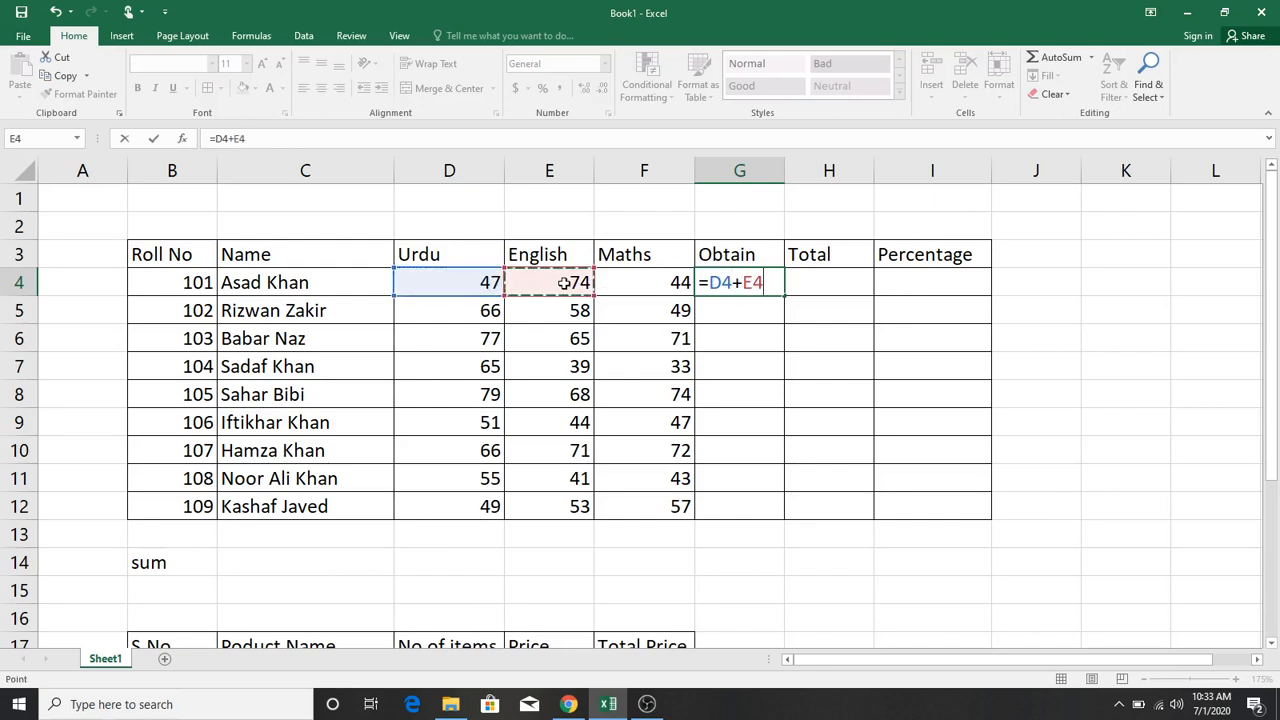
pyautogui.write('+')
pyautogui.click(663, 282)
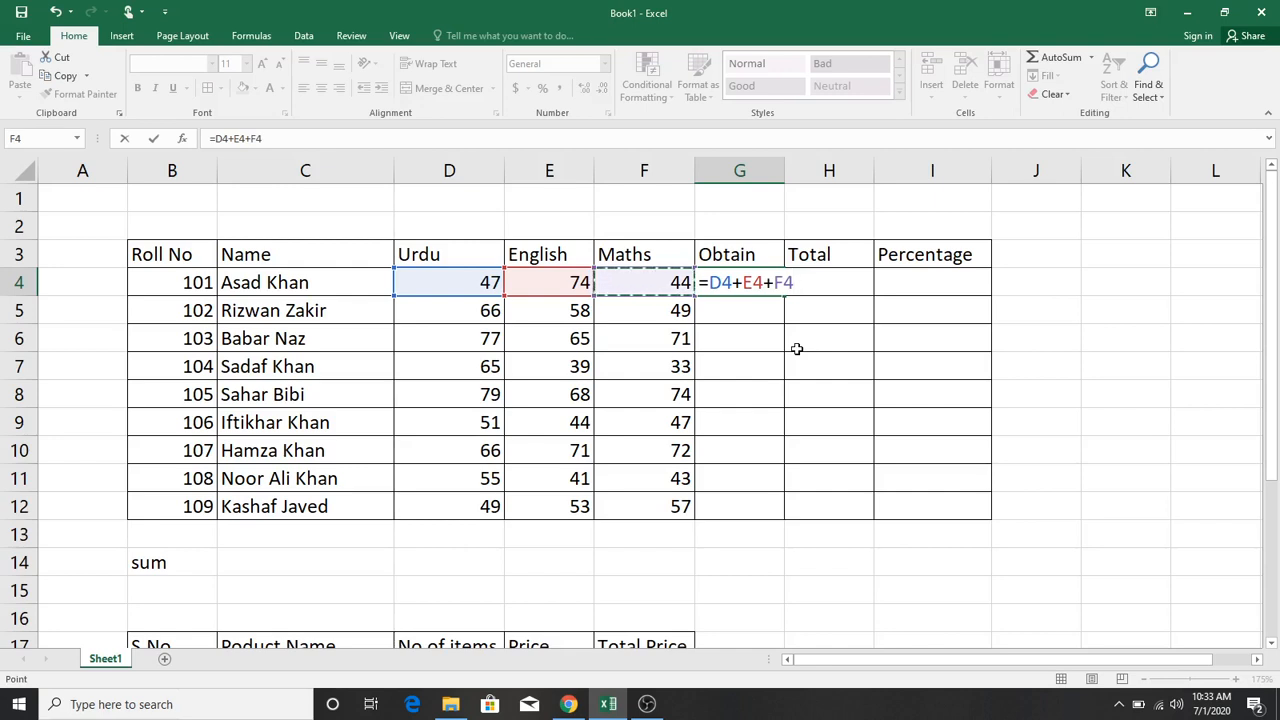
pyautogui.press('Return')
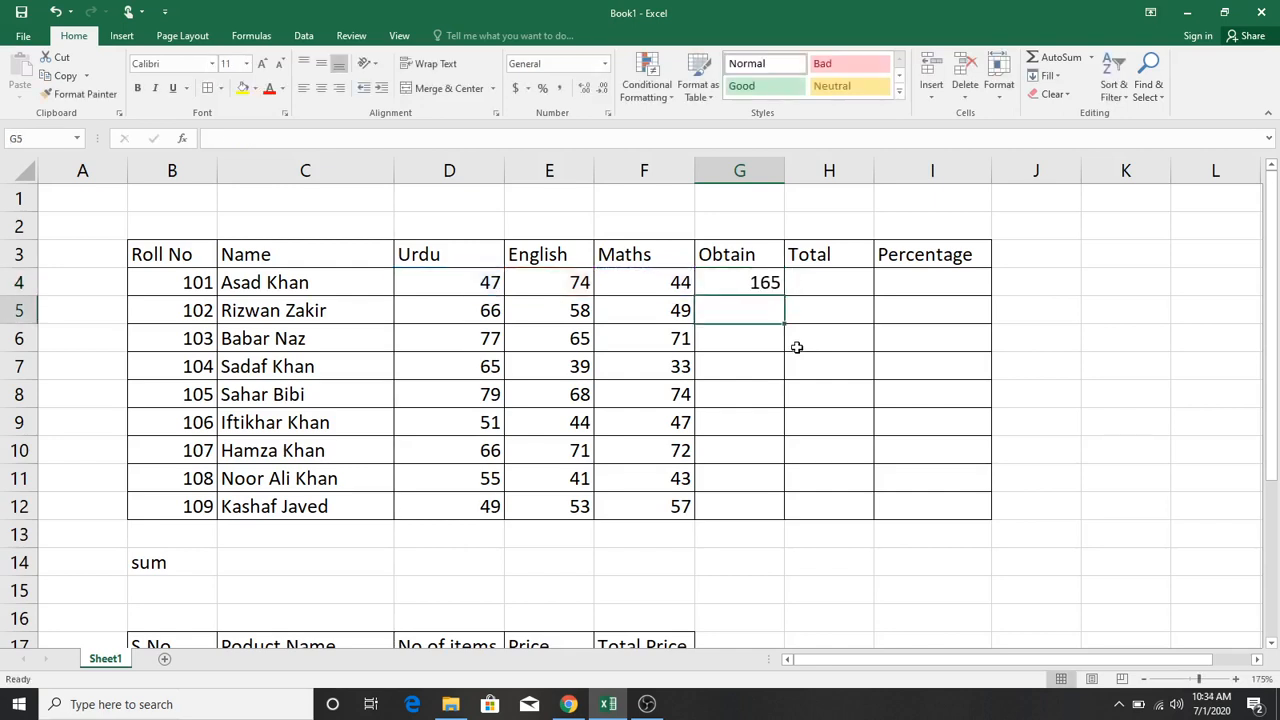
pyautogui.click(743, 277)
pyautogui.moveTo(784, 296); pyautogui.dragTo(780, 508)
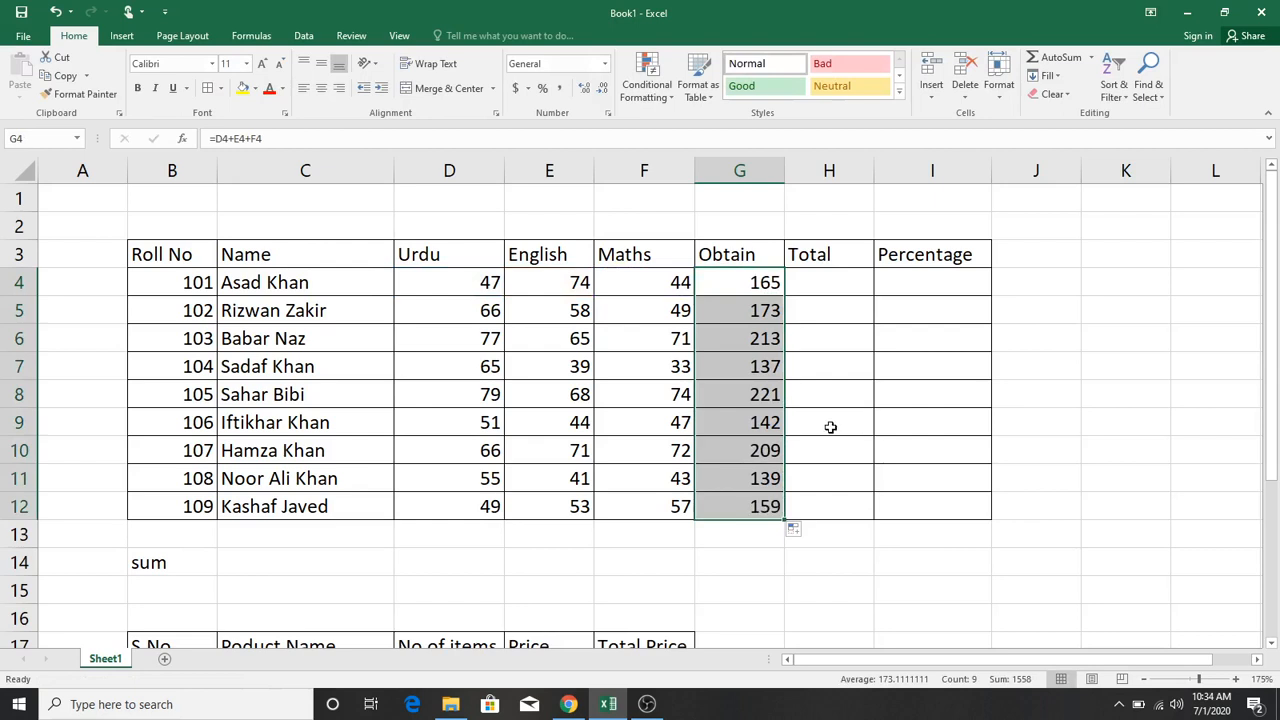
# Step: Clear the filled Obtain results and enter =47+74+44 in cell G4 for the first student
pyautogui.press('Delete')
pyautogui.click(755, 276)
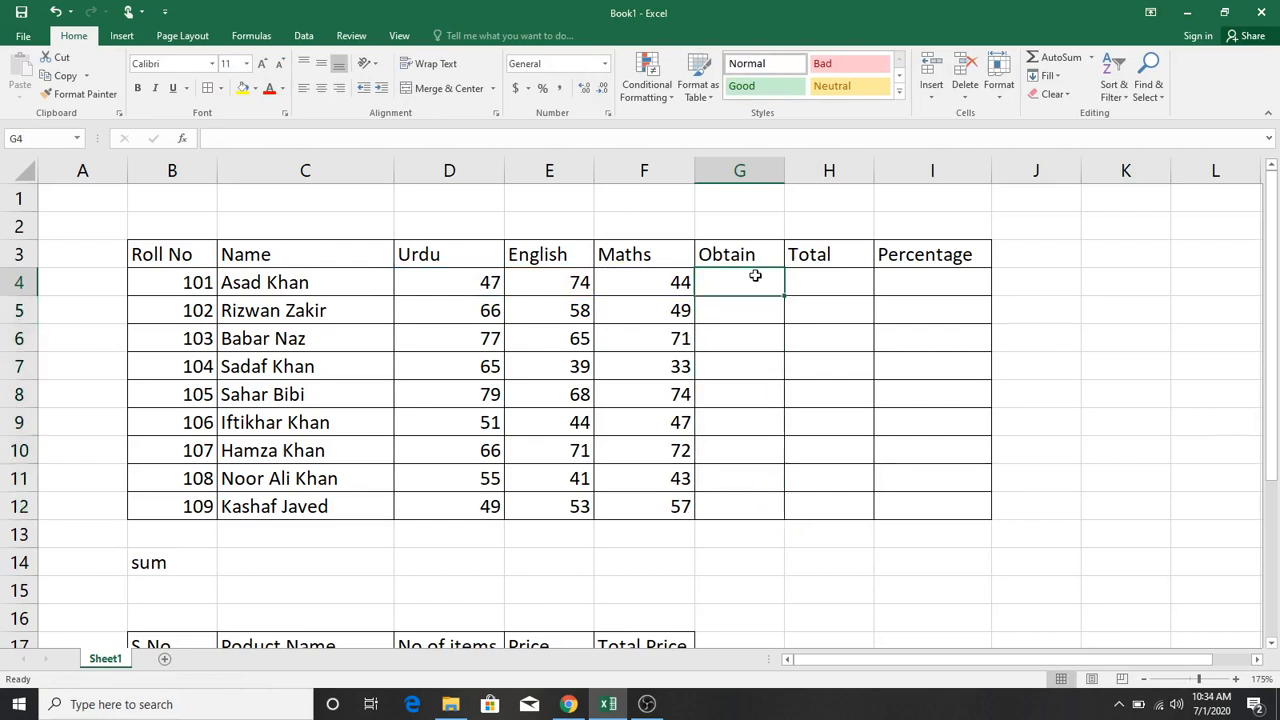
pyautogui.write('=')
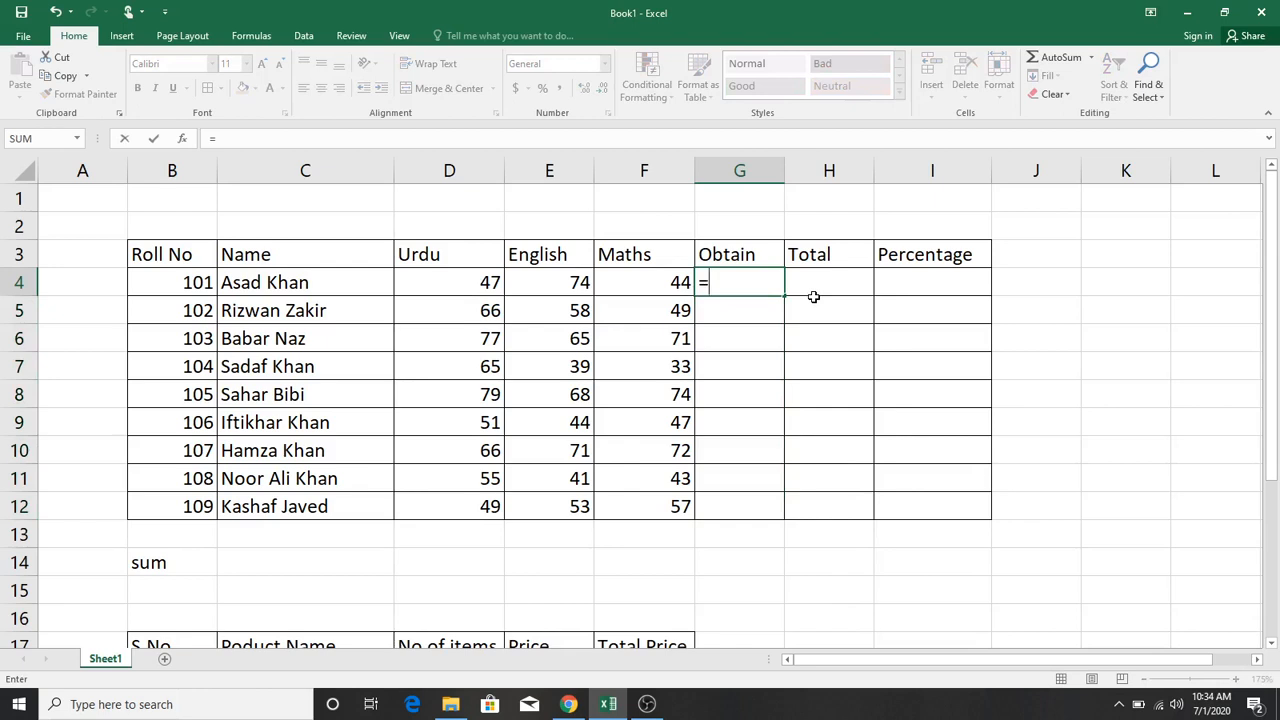
pyautogui.write('47+74+44')
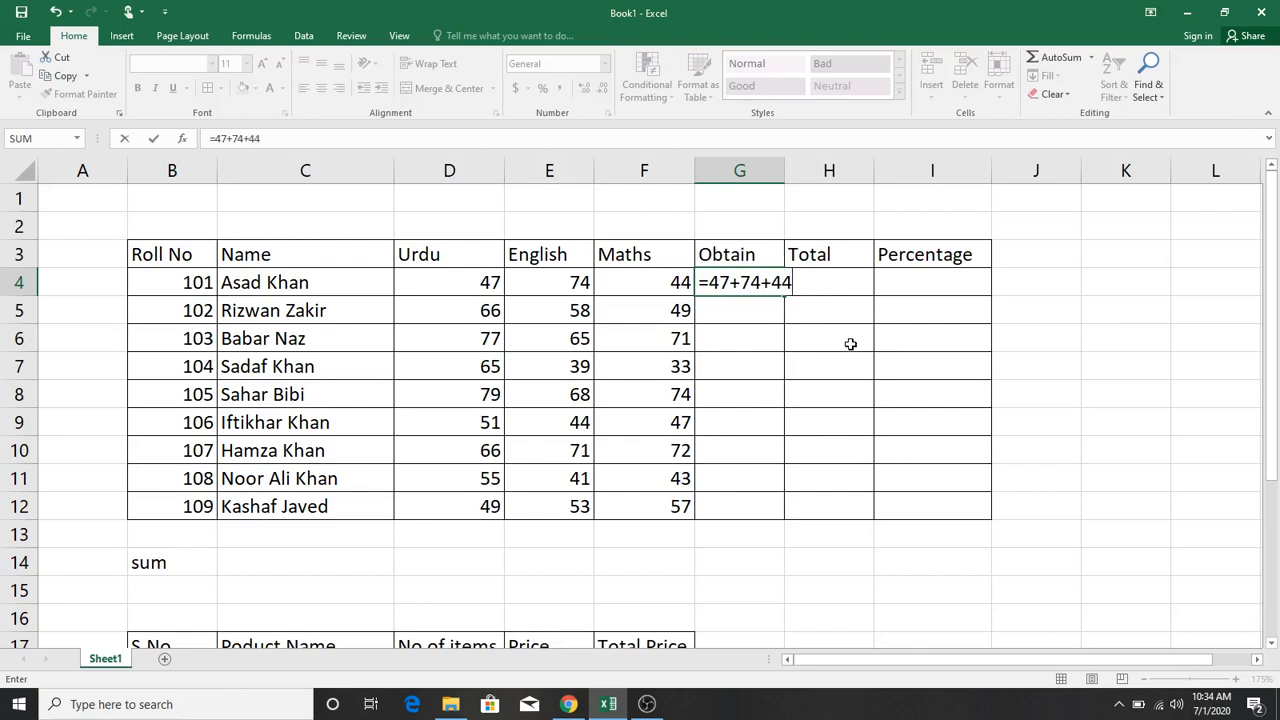
pyautogui.press('Return')
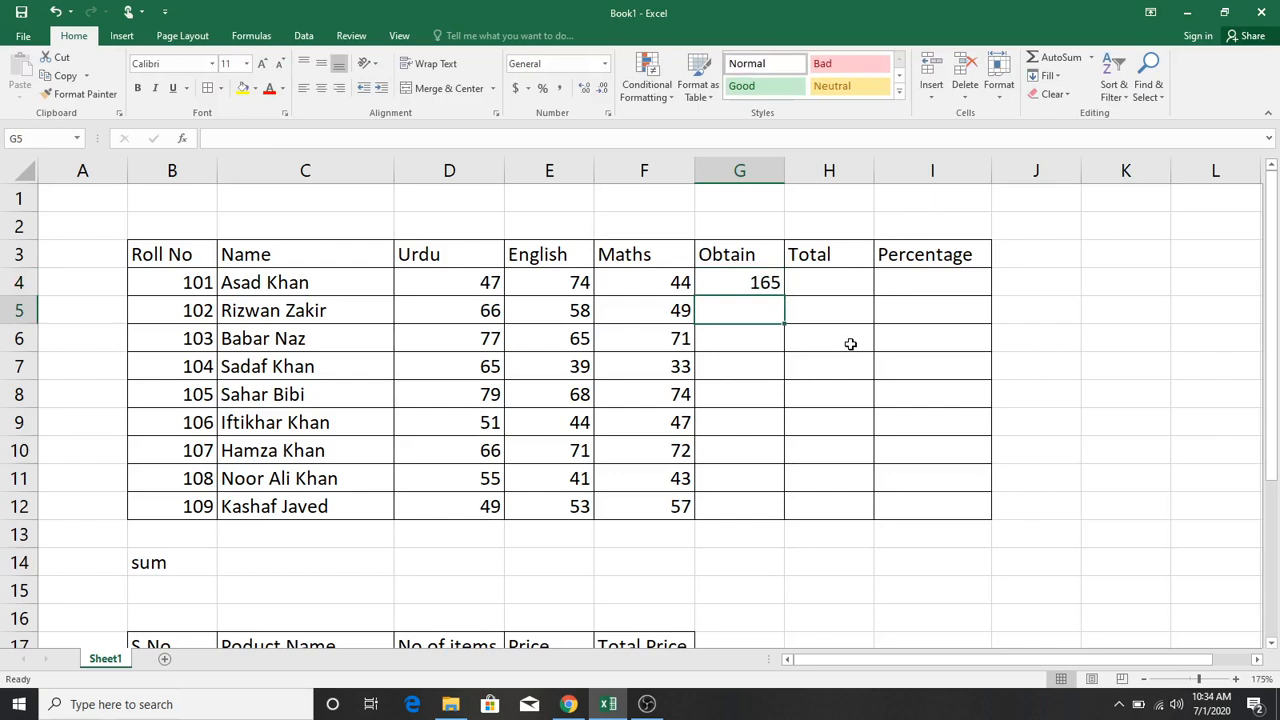
# Step: Fill the fixed-number formula from G4 down through G12 and select G4 to check its formula
pyautogui.click(766, 283)
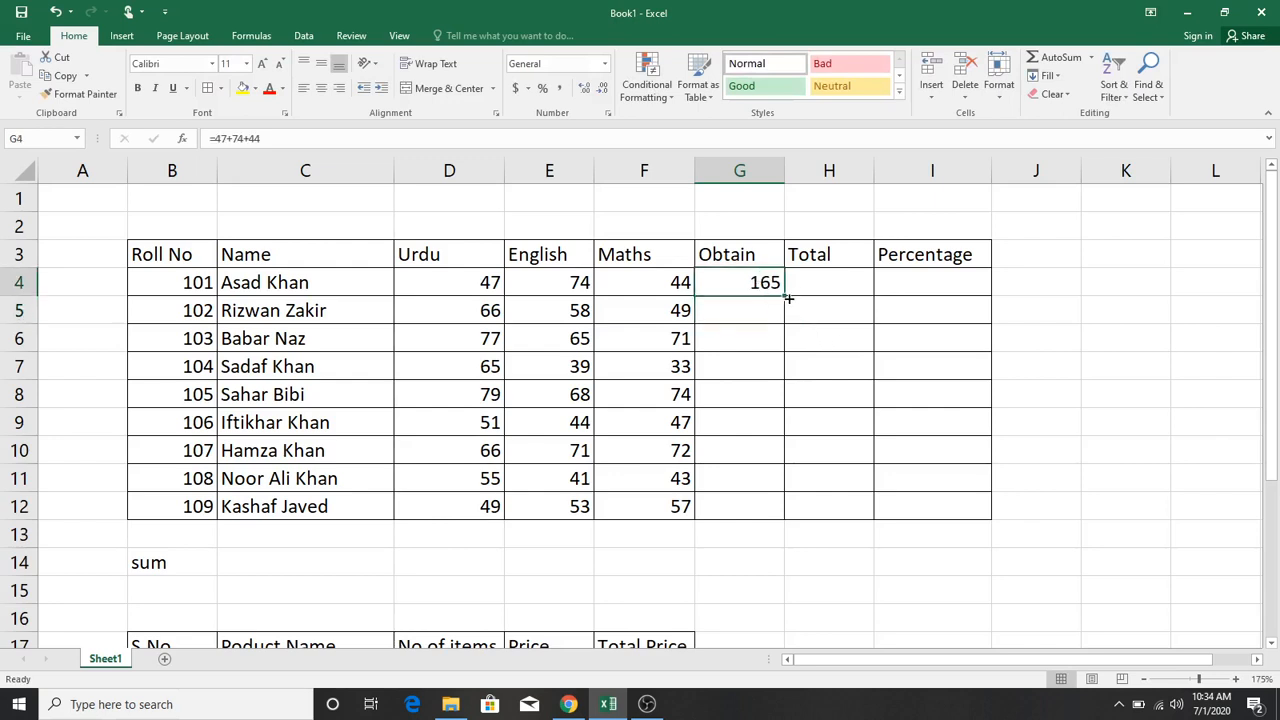
pyautogui.moveTo(787, 294); pyautogui.dragTo(777, 522)
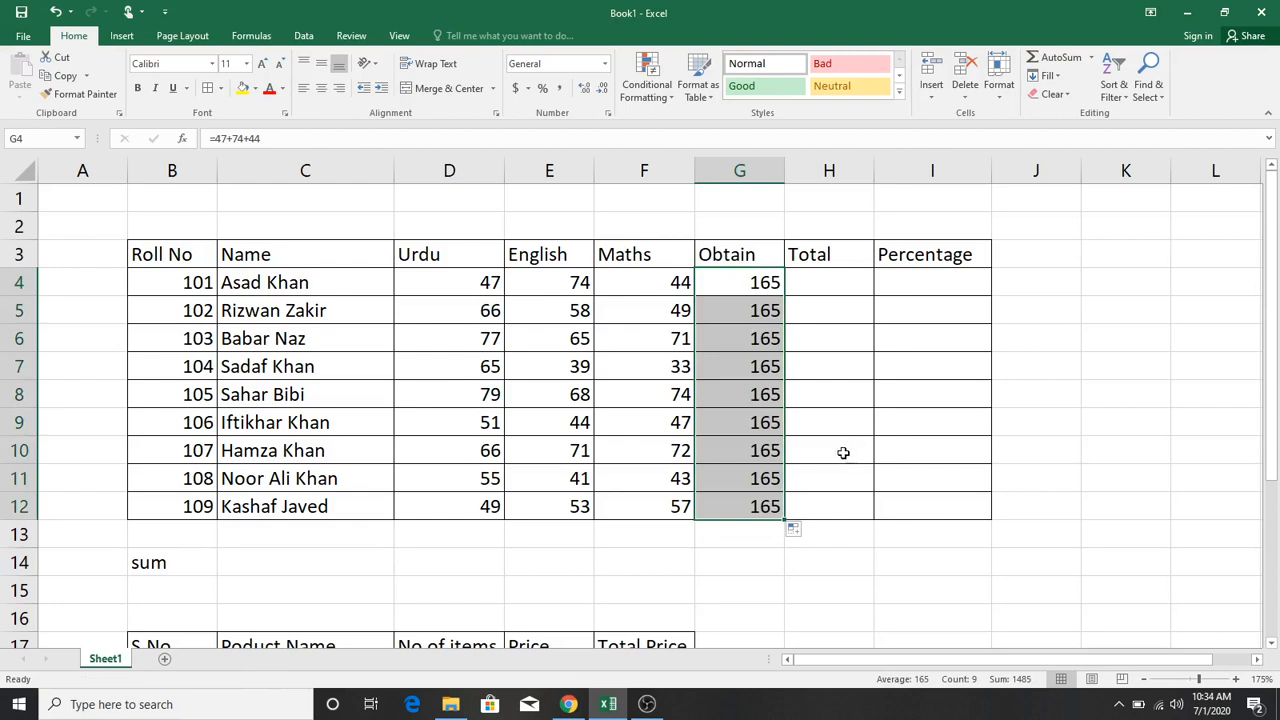
pyautogui.click(739, 283)
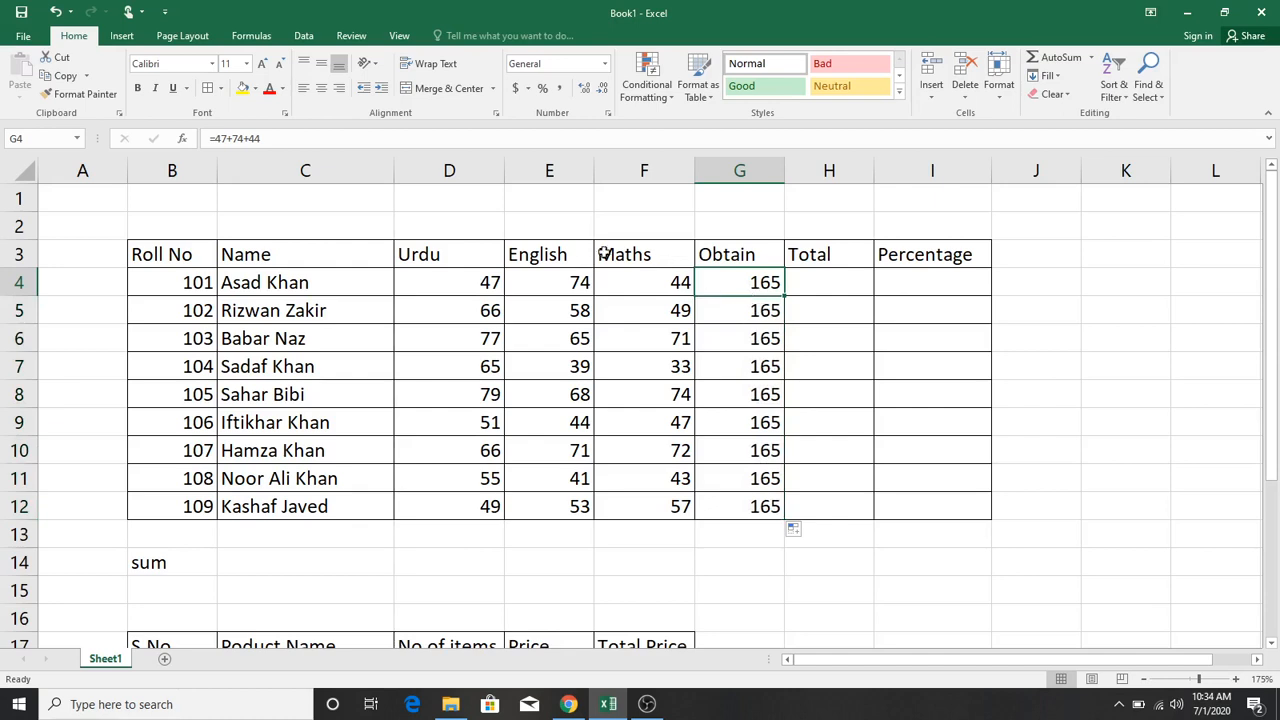
# Step: Delete the contents of G5:G12 and of cell G4 in the Obtain column
pyautogui.moveTo(757, 311); pyautogui.dragTo(771, 503)
pyautogui.press('Delete')
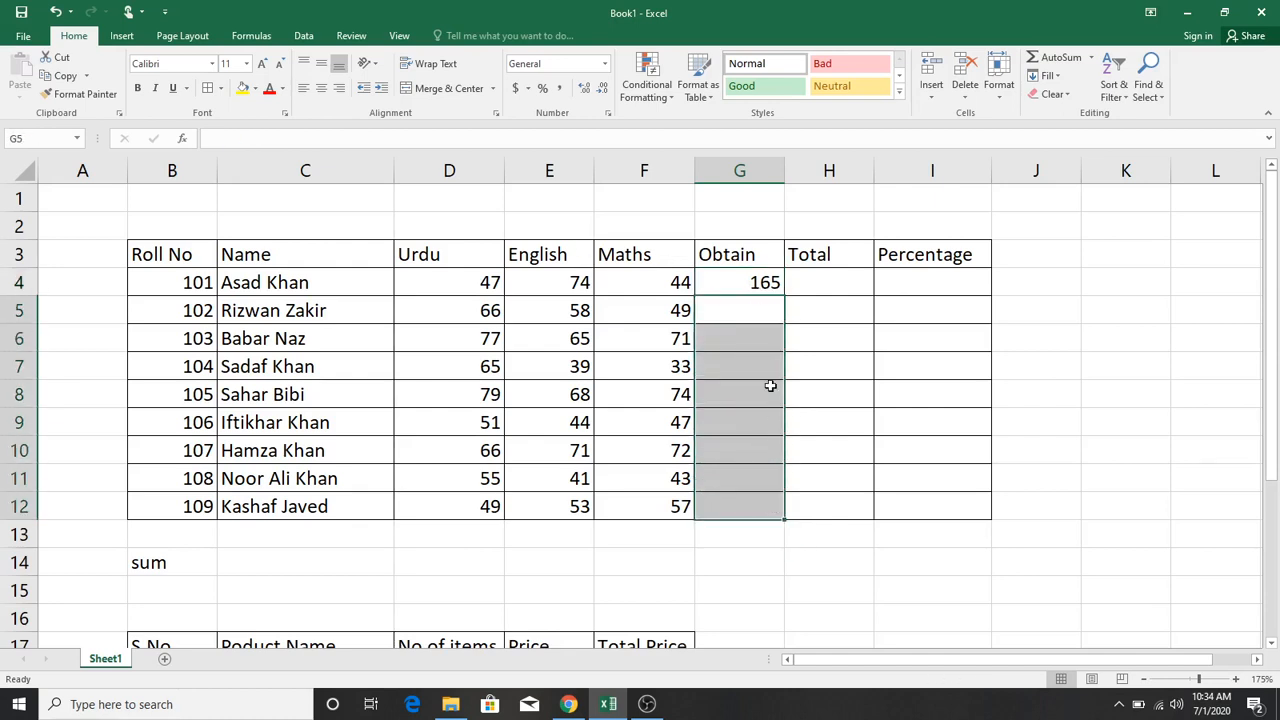
pyautogui.click(758, 283)
pyautogui.press('Delete')
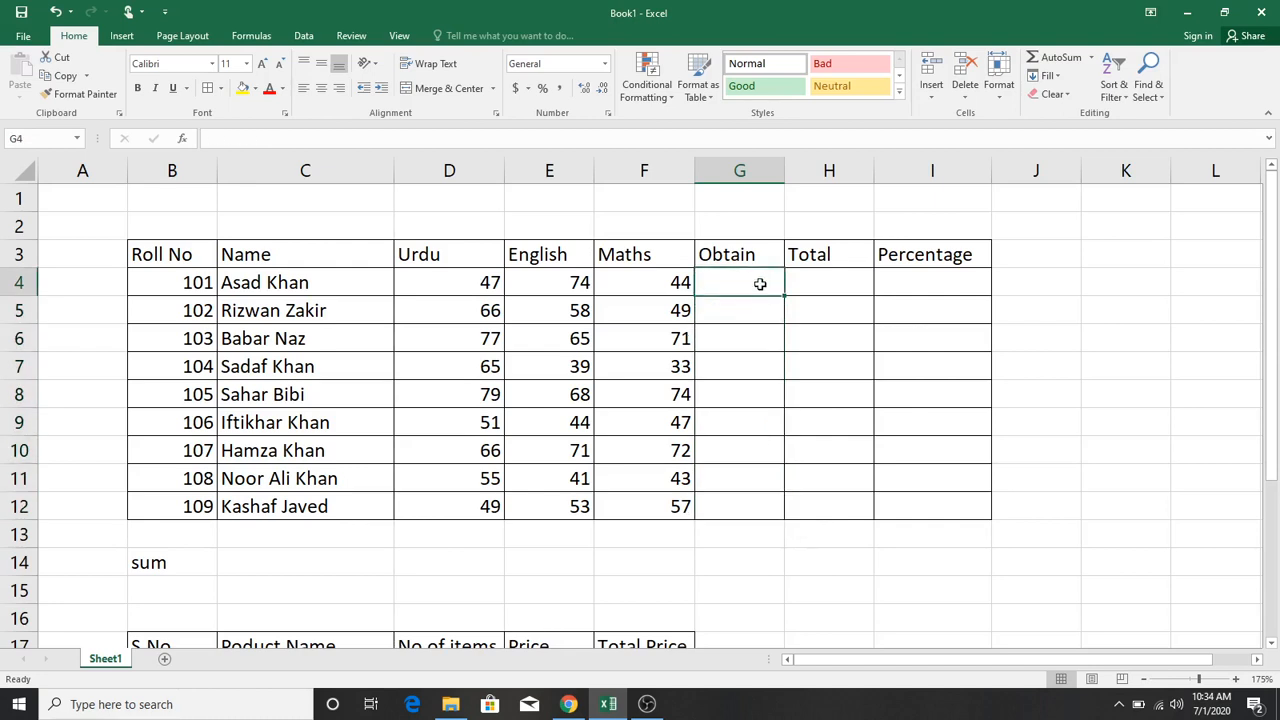
# Step: Enter a SUM formula in G4 that adds the first student's marks in D4:F4
pyautogui.write('=sum(')
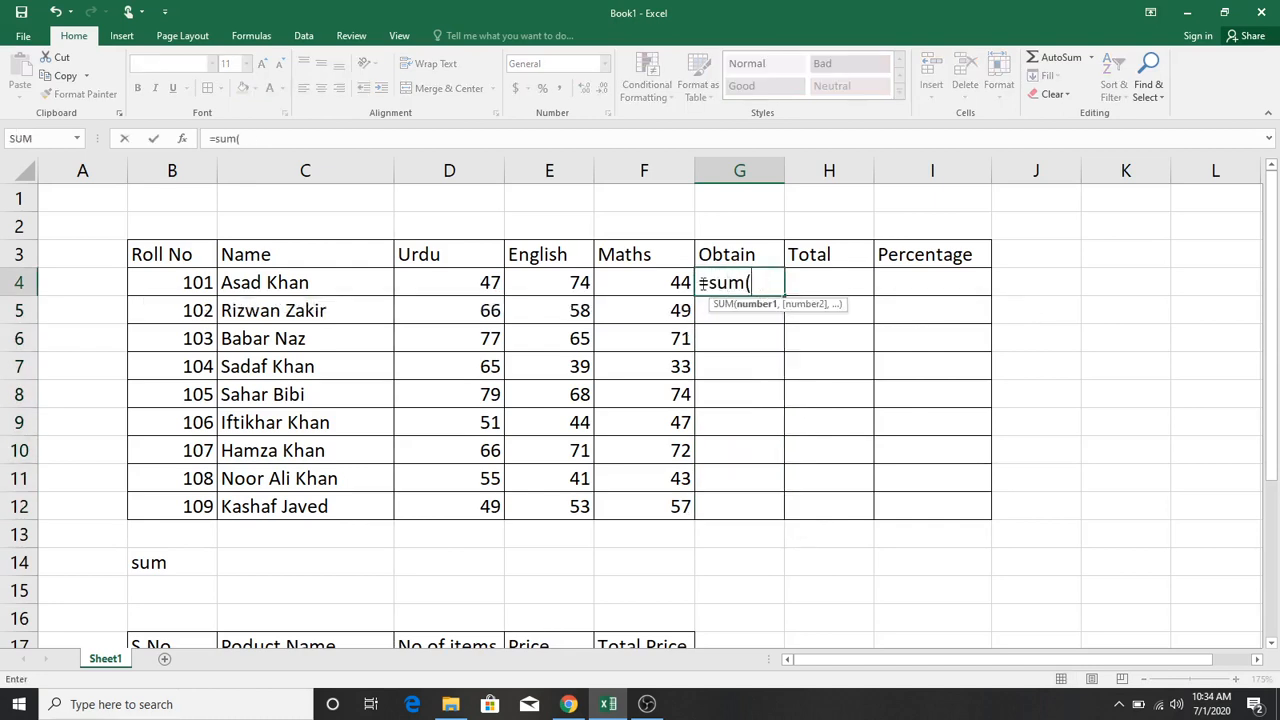
pyautogui.click(490, 283)
pyautogui.moveTo(490, 283); pyautogui.dragTo(657, 289)
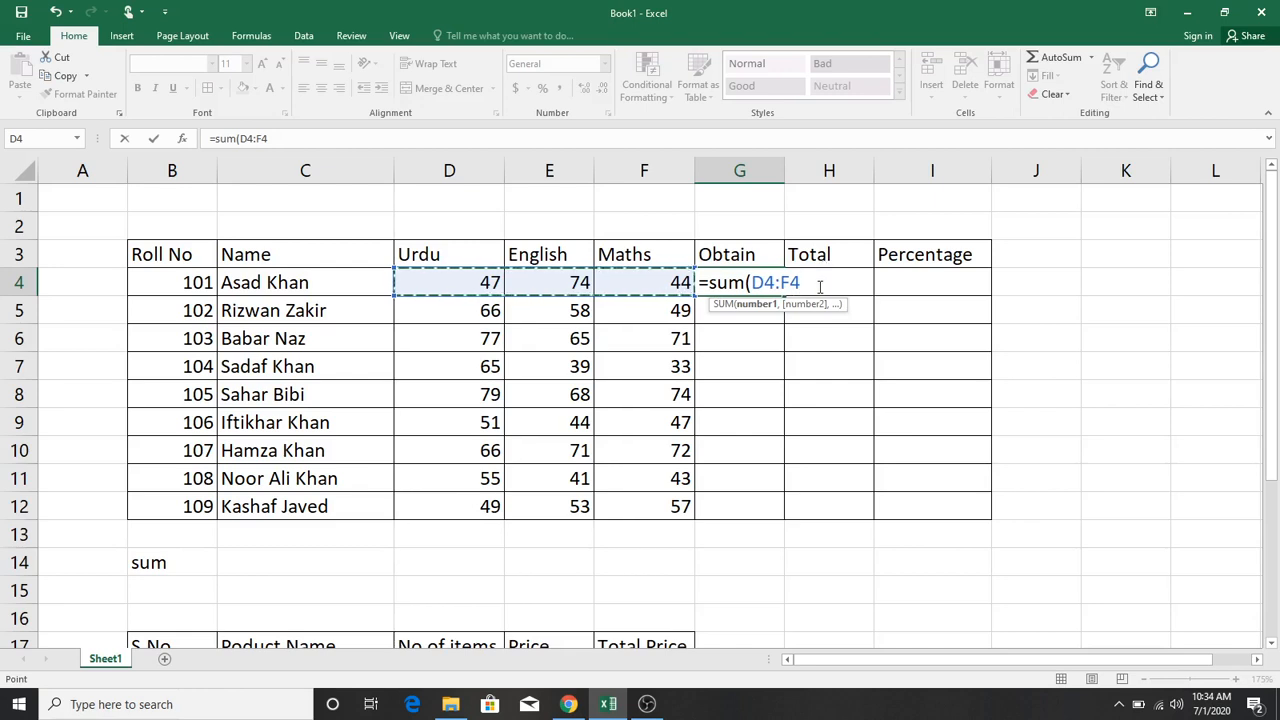
pyautogui.press('Return')
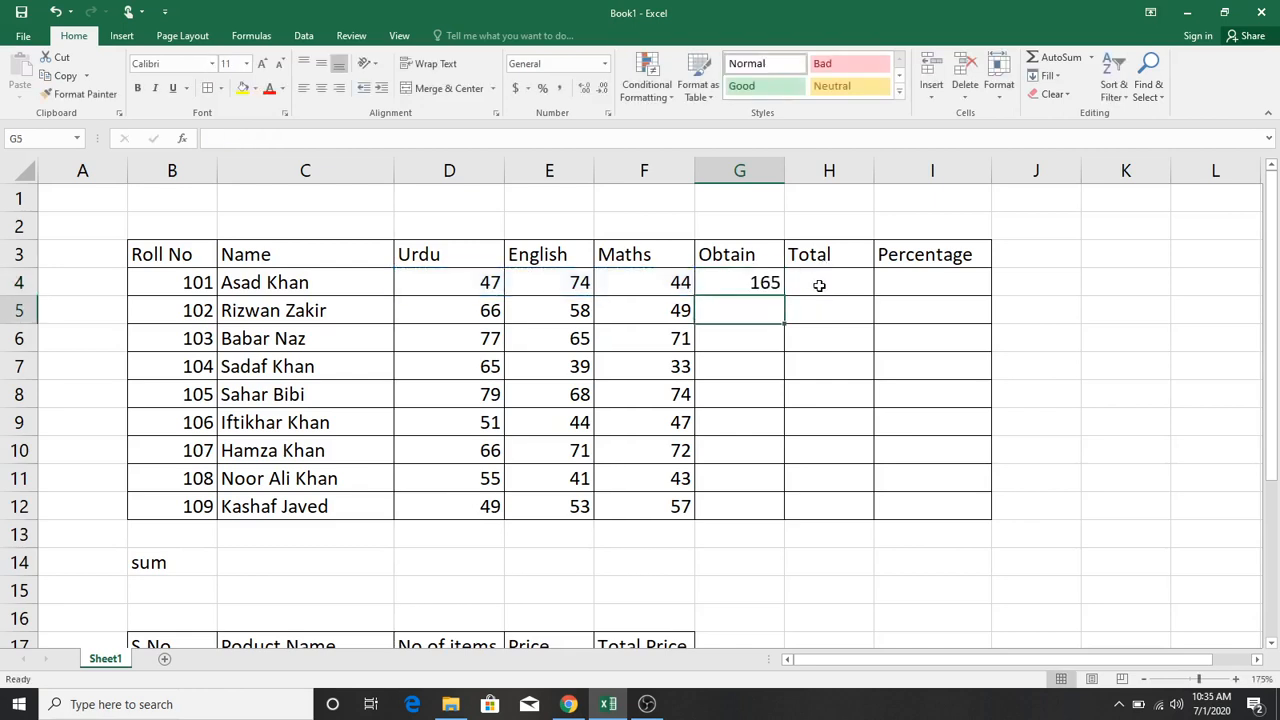
# Step: Fill the SUM formula from G4 down to G5, and extend it through G12
pyautogui.click(772, 282)
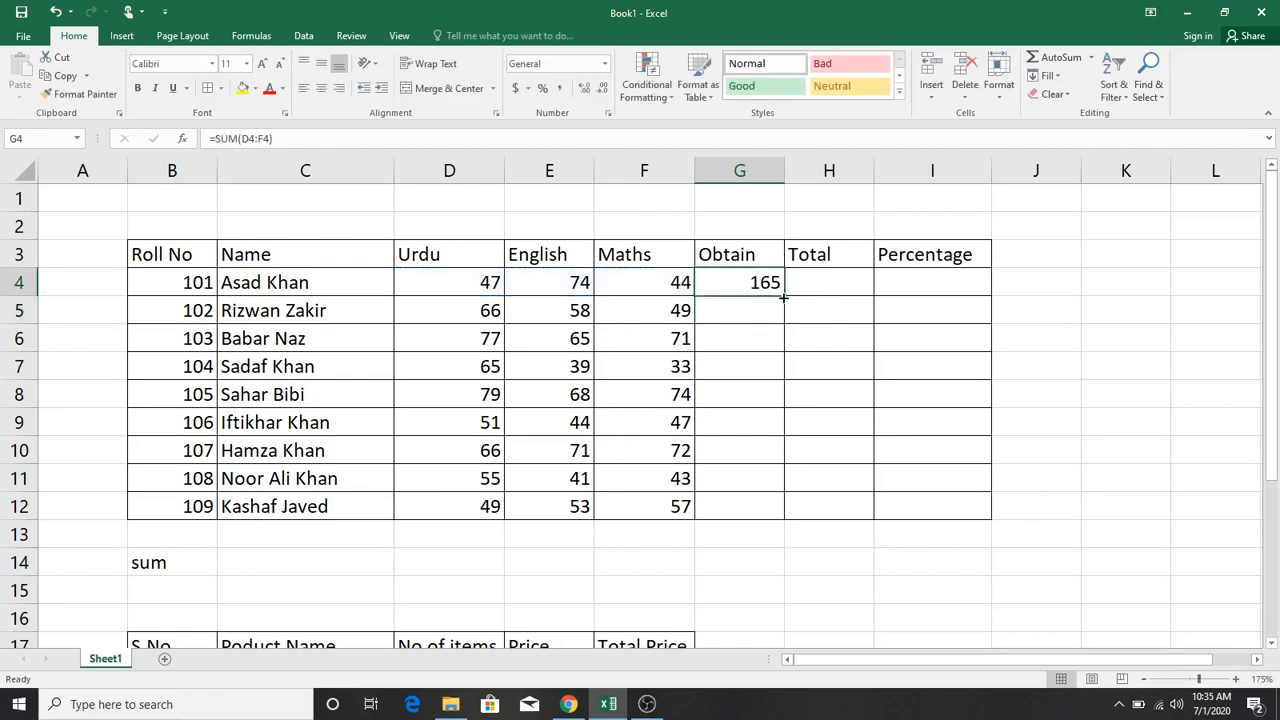
pyautogui.moveTo(783, 297); pyautogui.dragTo(786, 317)
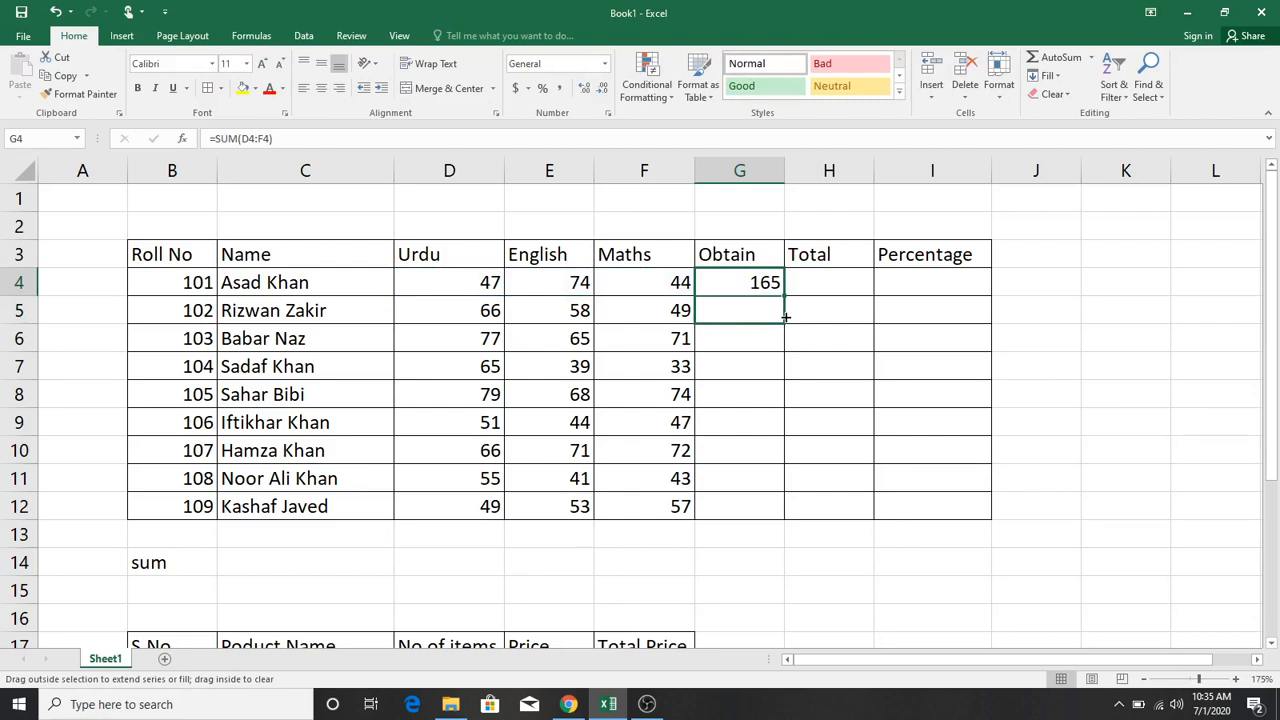
pyautogui.moveTo(786, 317); pyautogui.dragTo(786, 318)
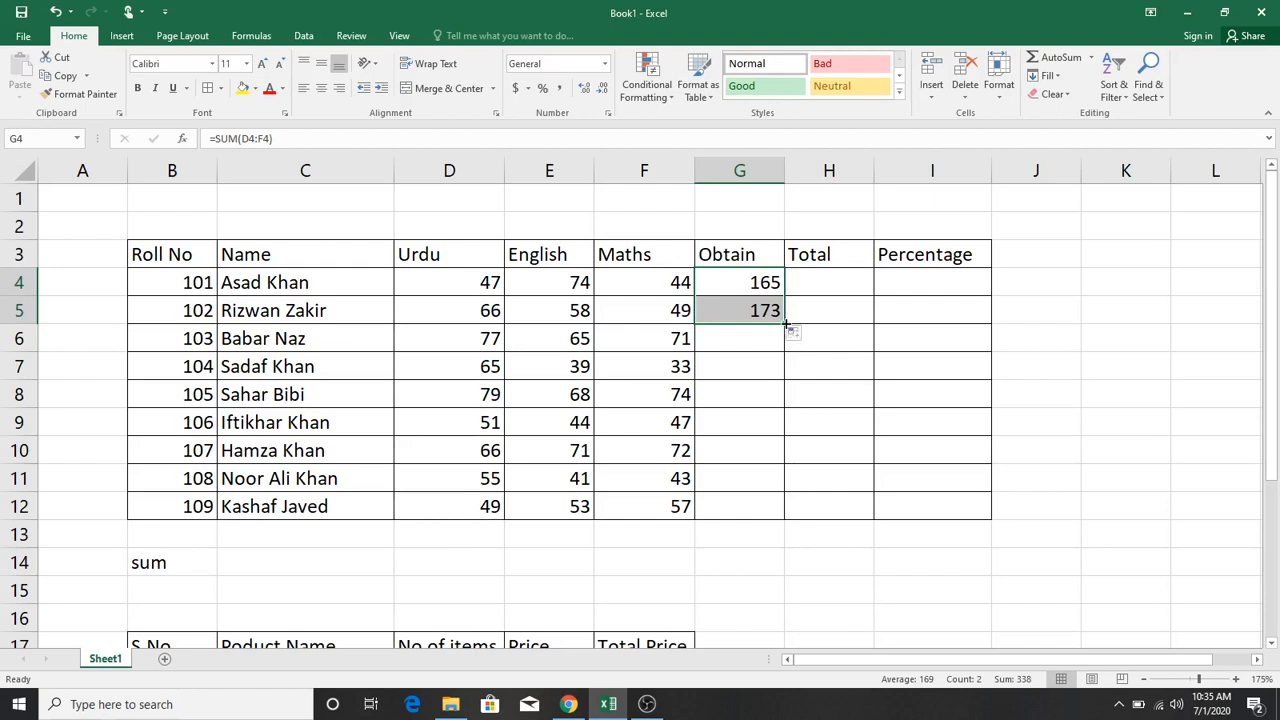
pyautogui.moveTo(786, 318); pyautogui.dragTo(784, 517)
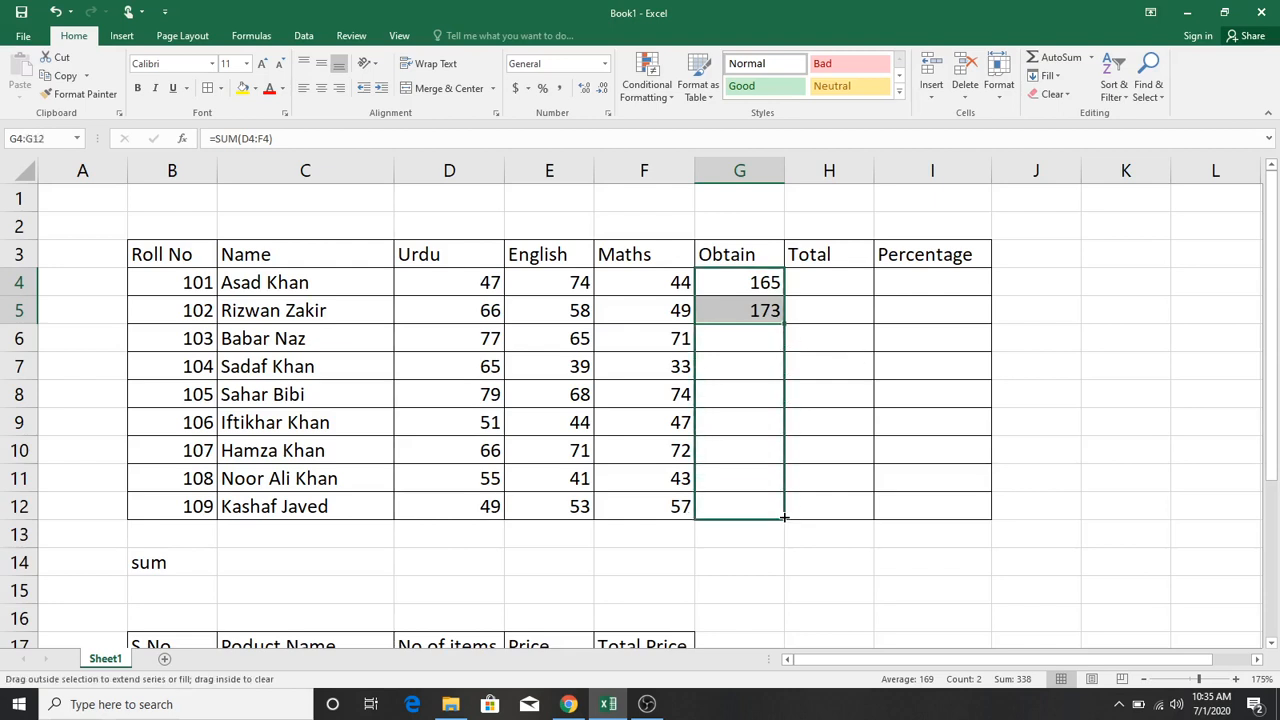
# Step: Enter 300 as the first student's total marks in H4 and copy it down through H12
pyautogui.click(815, 282)
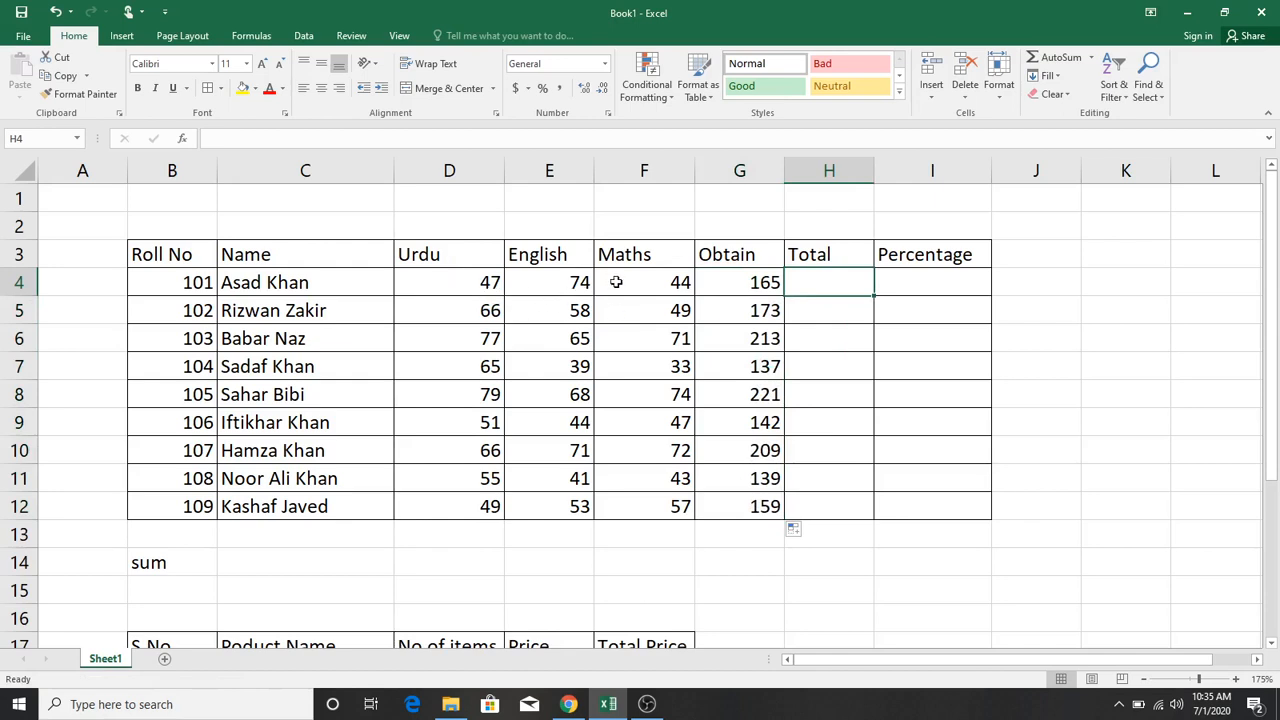
pyautogui.write('300')
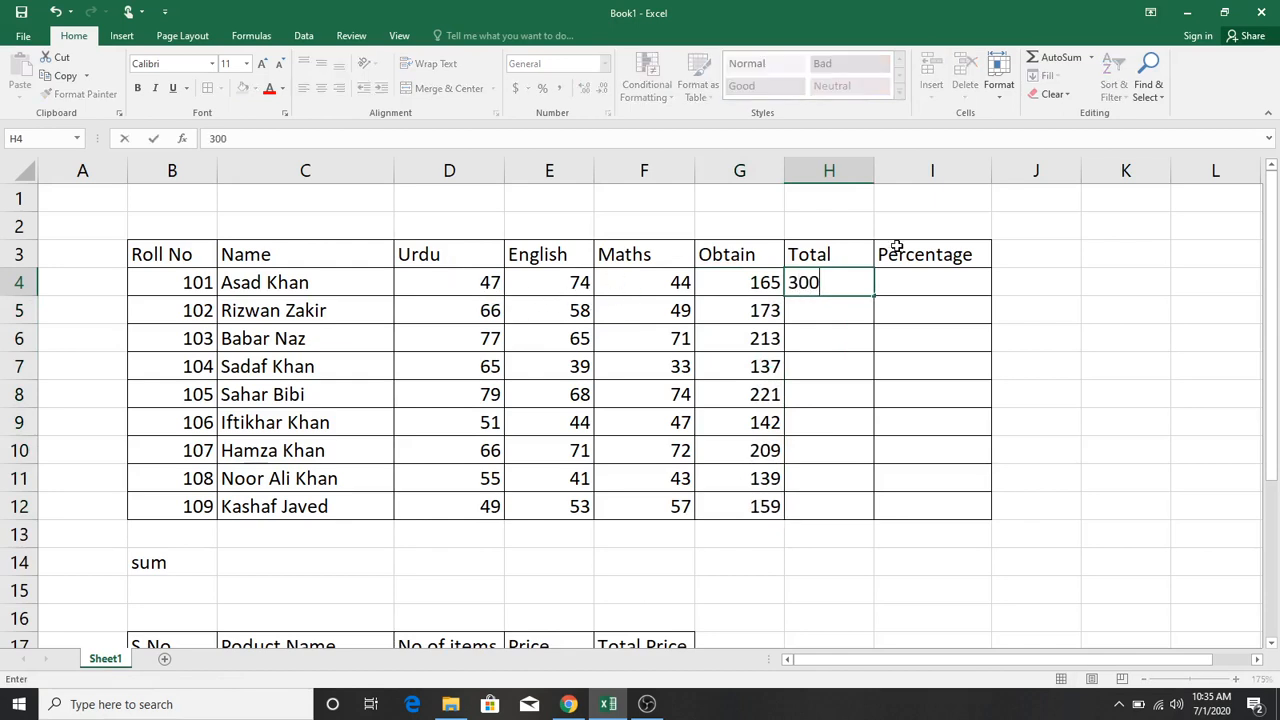
pyautogui.press('Return')
pyautogui.click(843, 283)
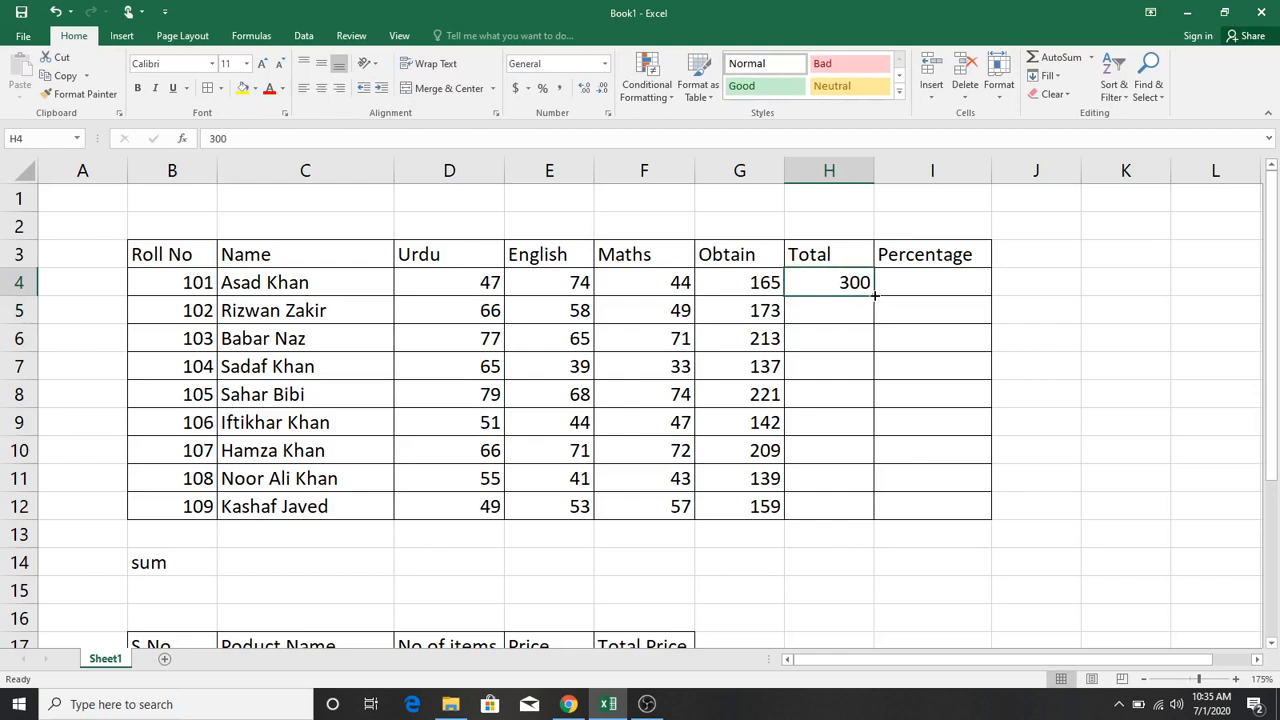
pyautogui.moveTo(874, 295); pyautogui.dragTo(879, 517)
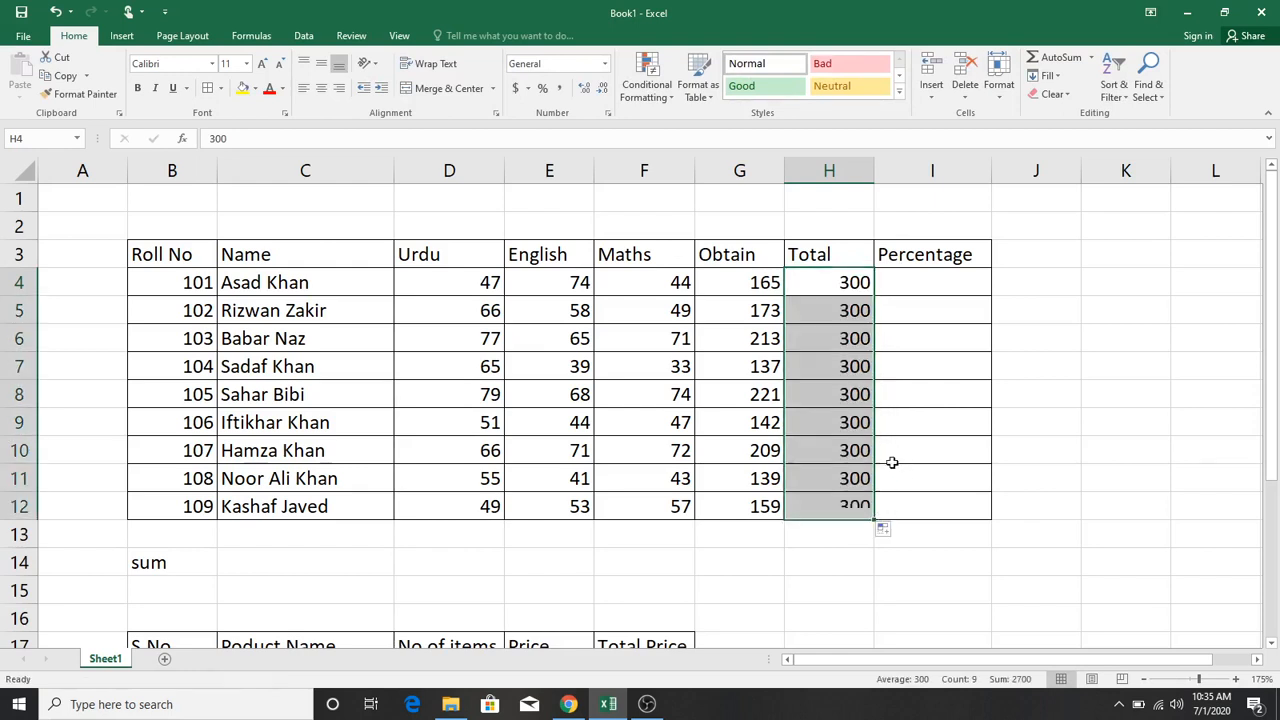
# Step: Calculate the first student's percentage in I4 with the formula =G4/H4*100
pyautogui.click(895, 341)
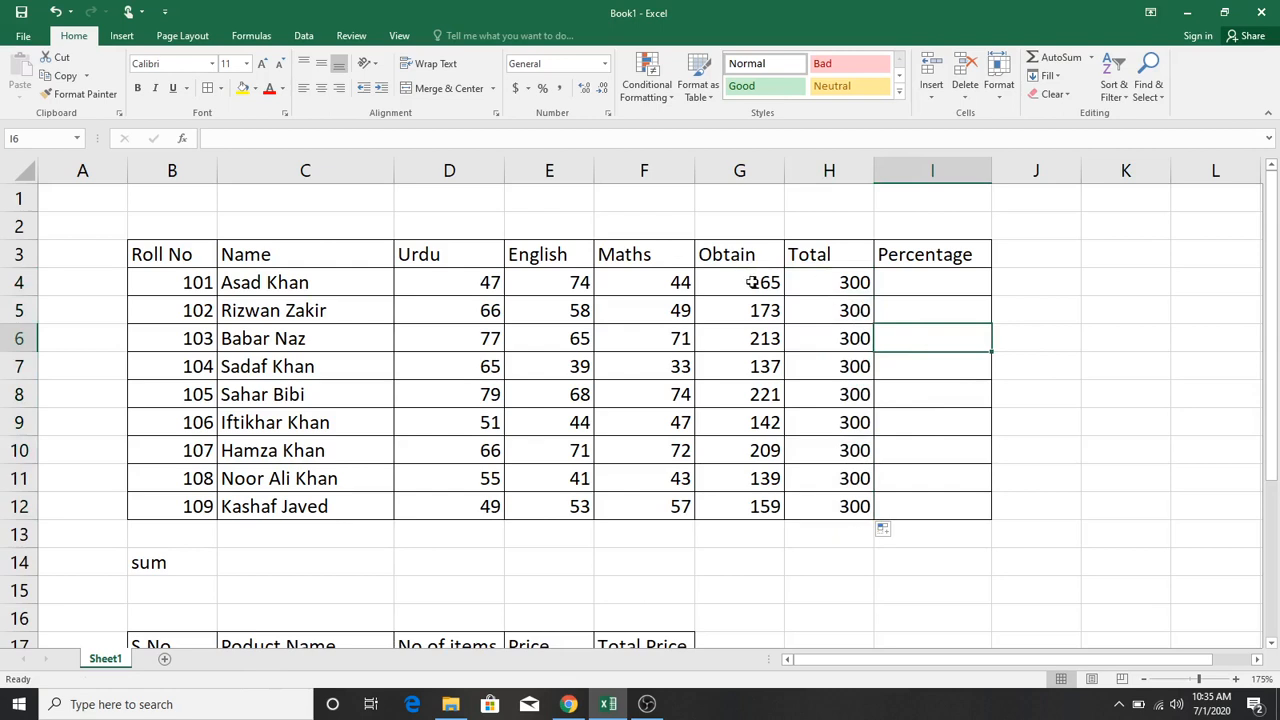
pyautogui.click(907, 287)
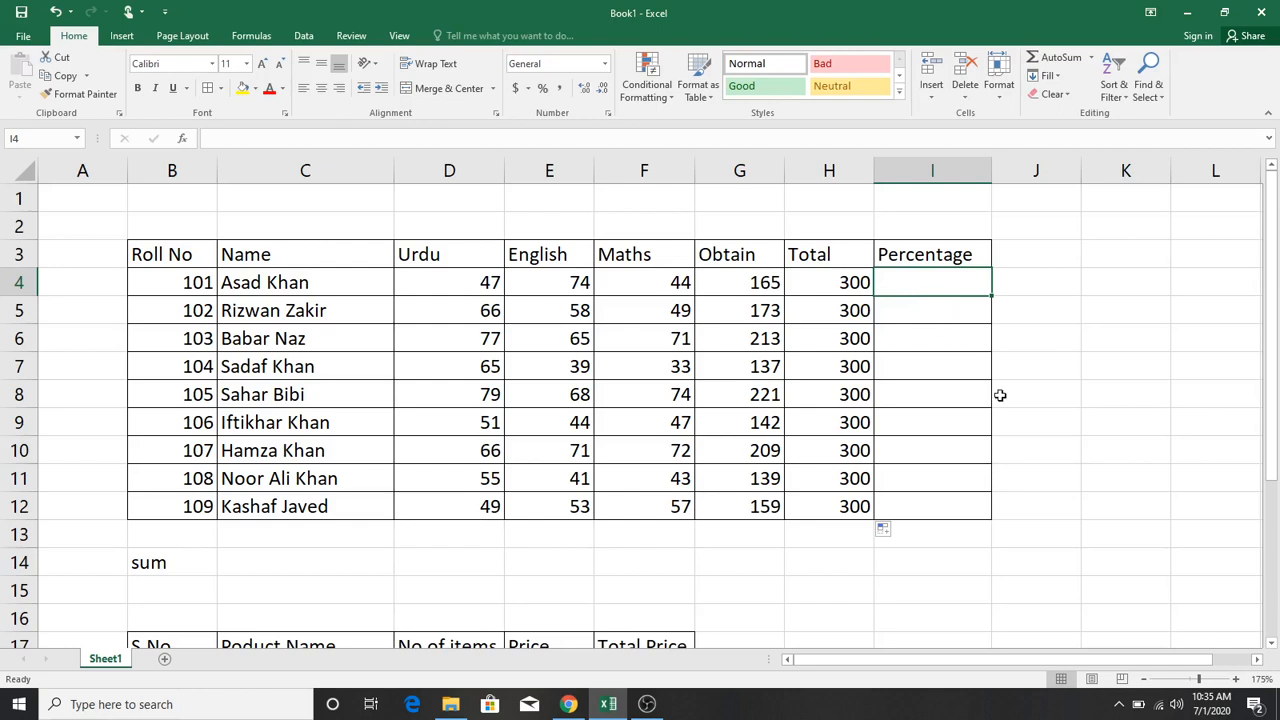
pyautogui.write('=')
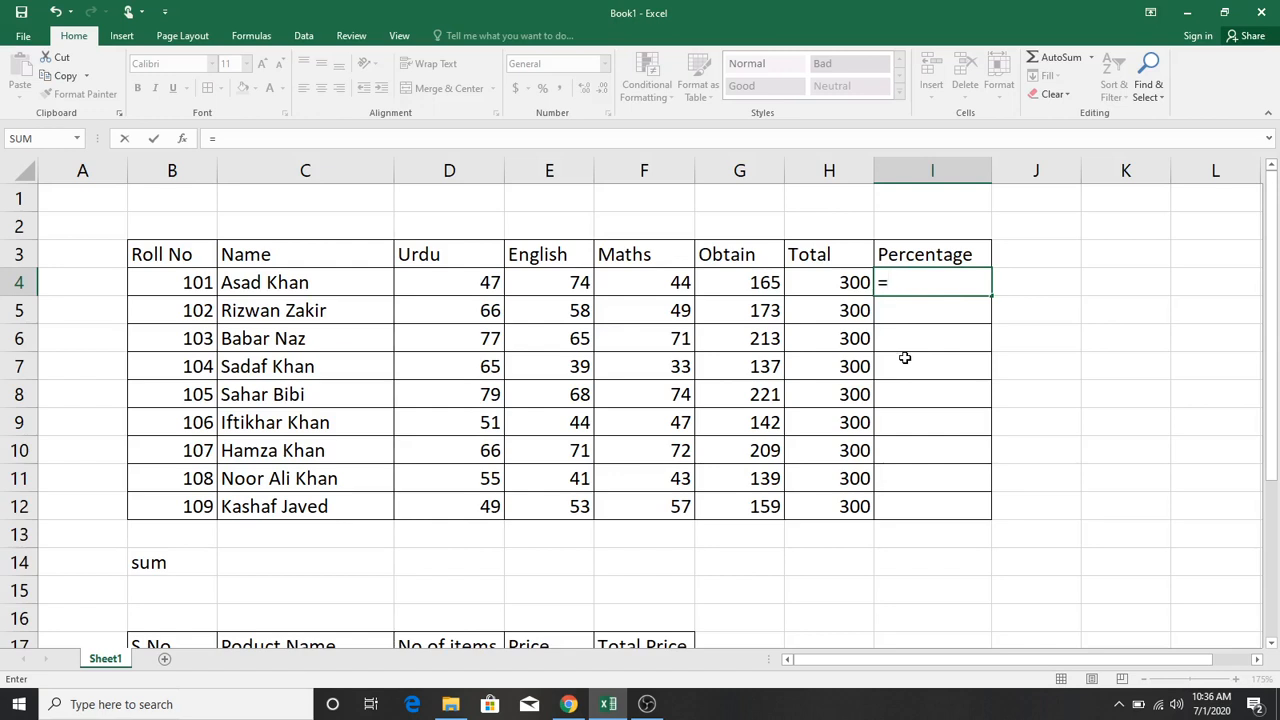
pyautogui.click(744, 288)
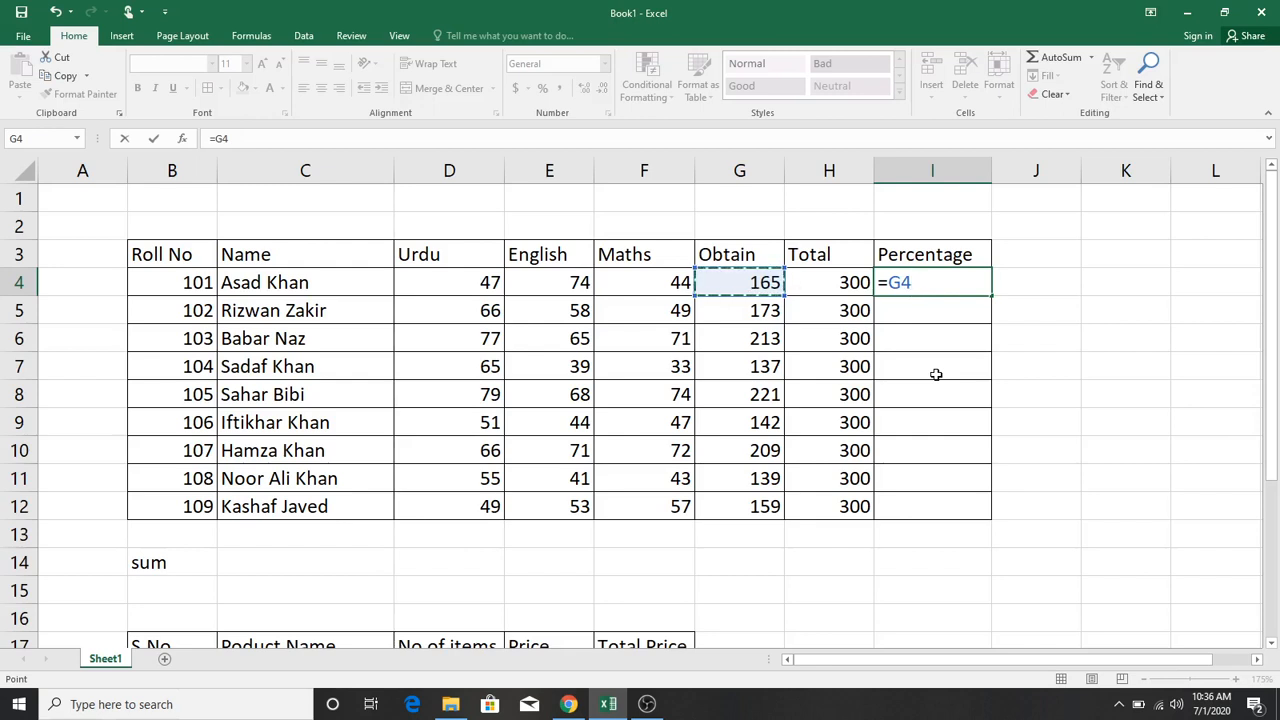
pyautogui.write('/')
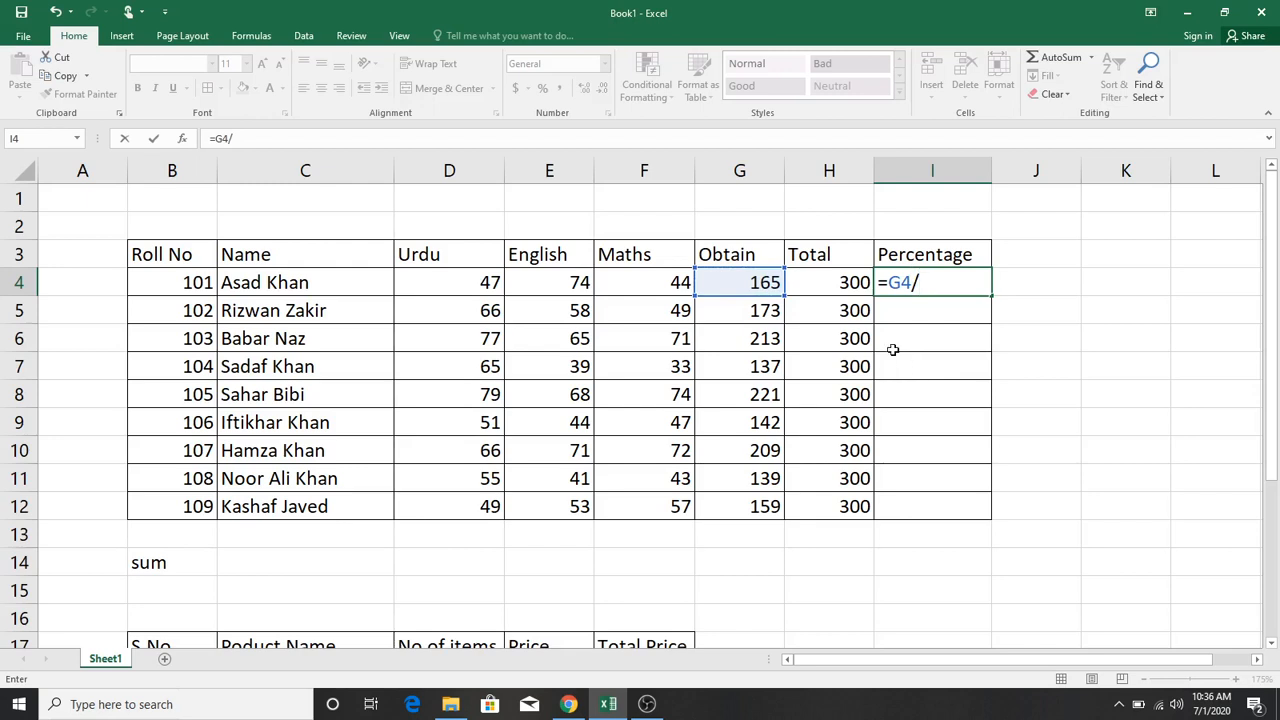
pyautogui.click(842, 284)
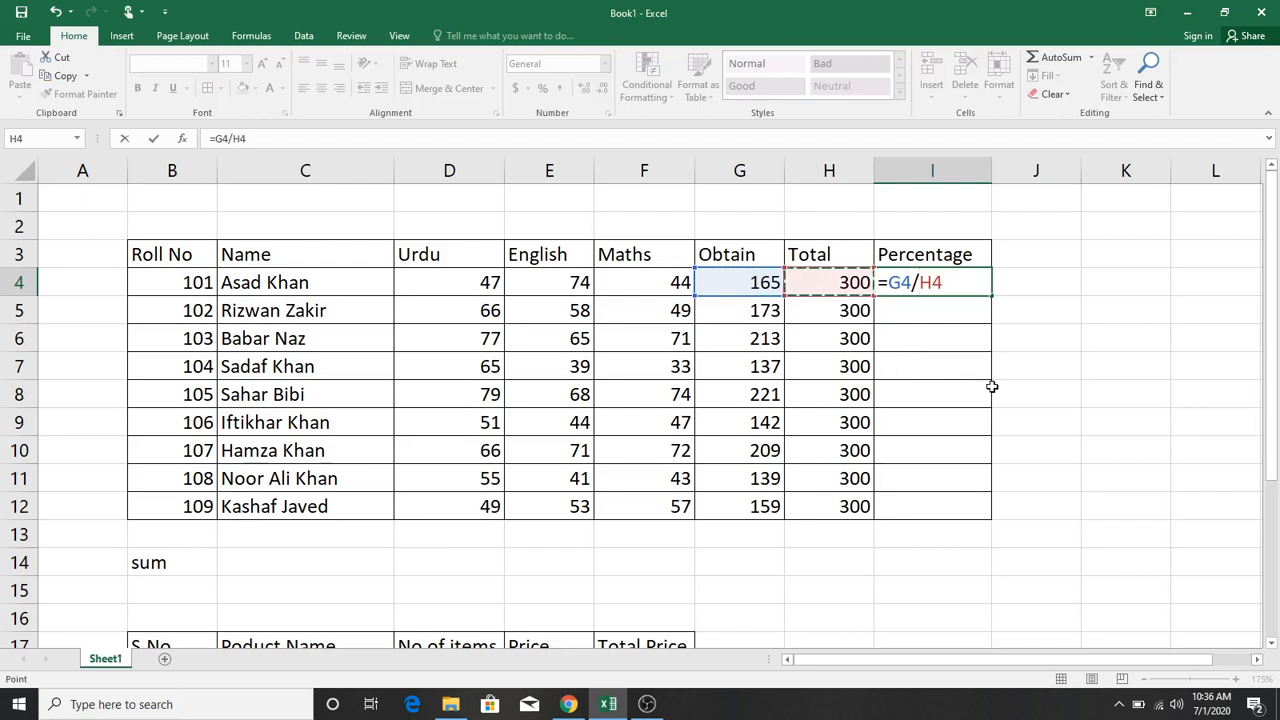
pyautogui.write('*100')
pyautogui.press('Return')
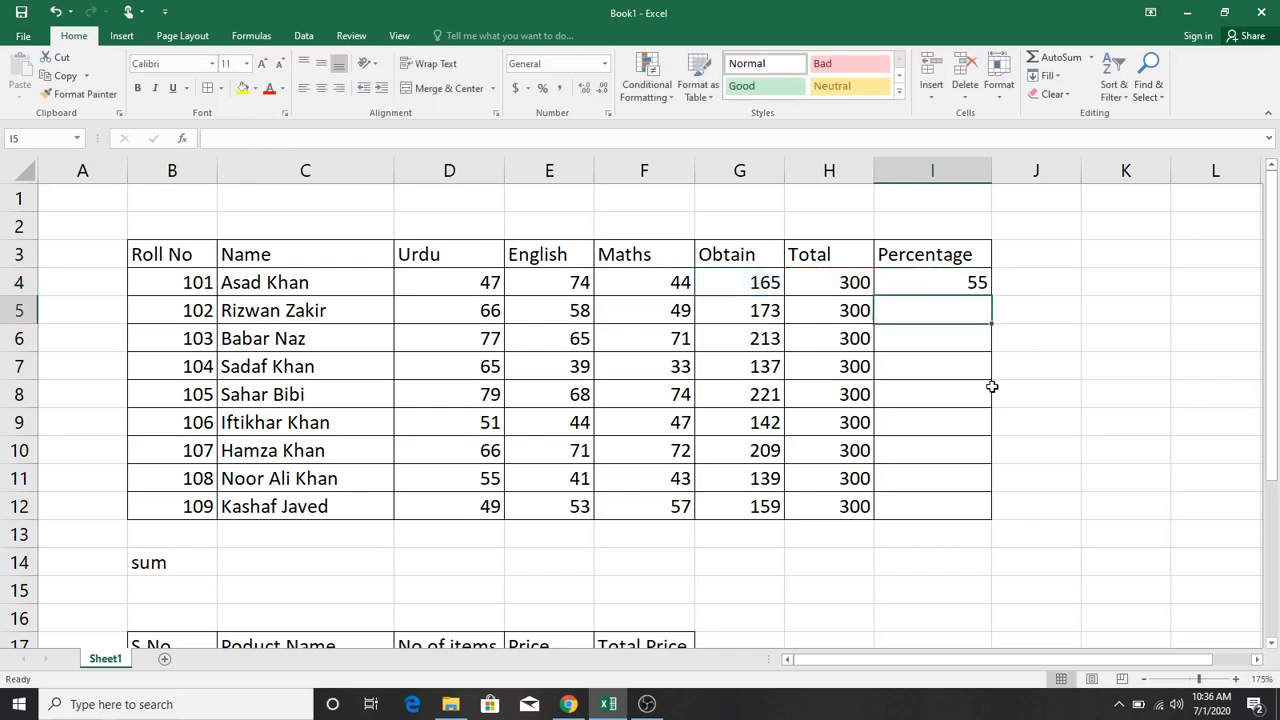
# Step: Fill the percentage formula from I4 down through I12 and reselect I4 to check its formula
pyautogui.click(948, 275)
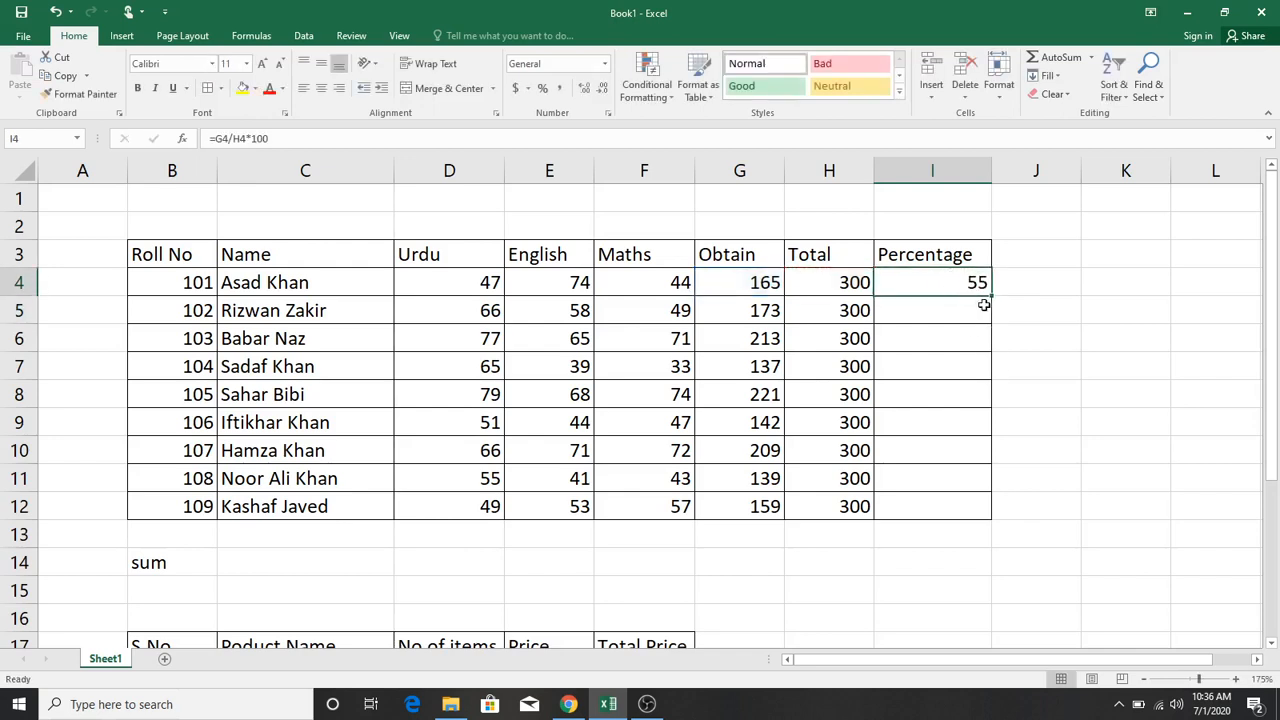
pyautogui.moveTo(990, 296); pyautogui.dragTo(985, 512)
pyautogui.click(1063, 465)
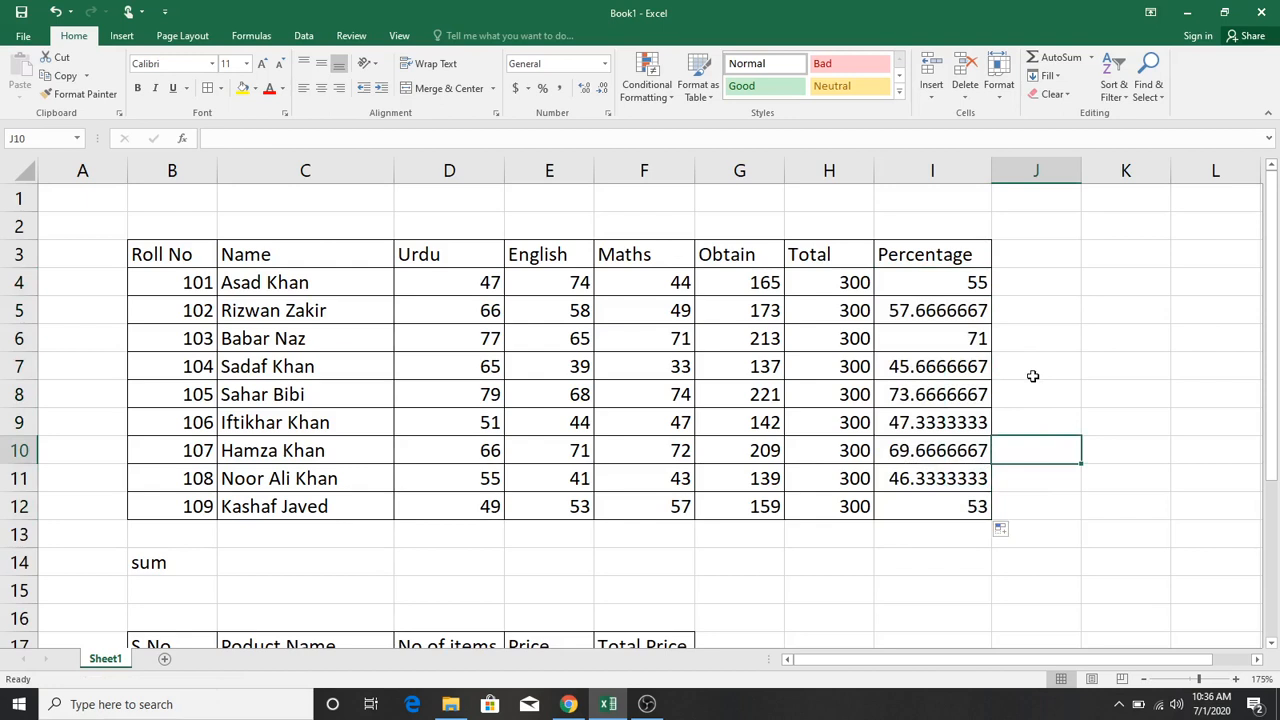
pyautogui.click(931, 280)
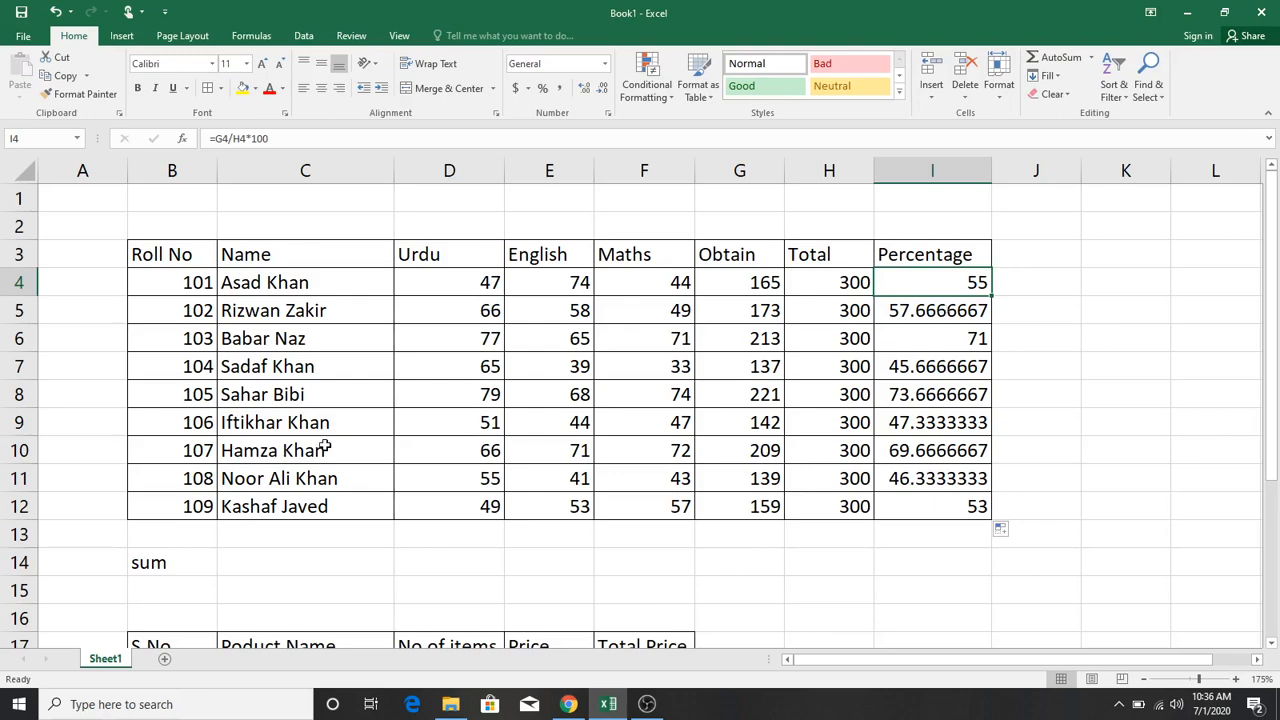
# Step: Add the label Product in cell C14, beside the sum label above the product price table
pyautogui.scroll(-3, 252, 484)
pyautogui.scroll(1, 252, 484)
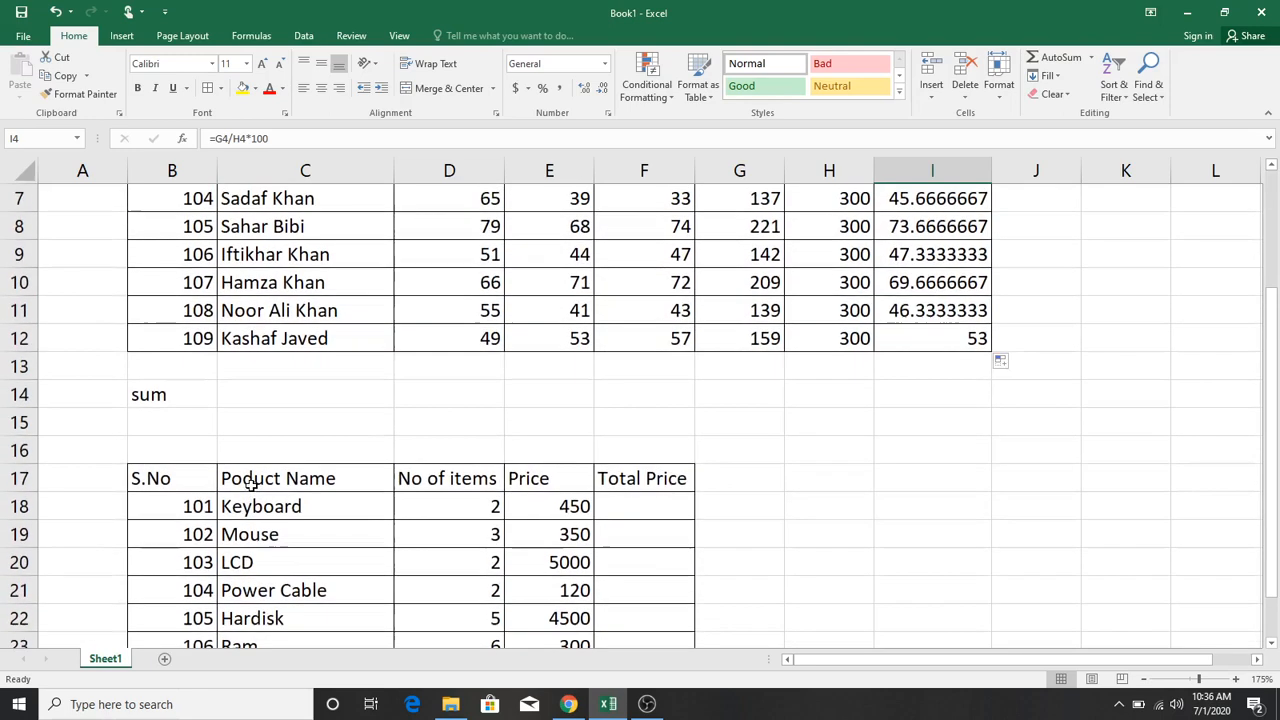
pyautogui.scroll(-2, 252, 484)
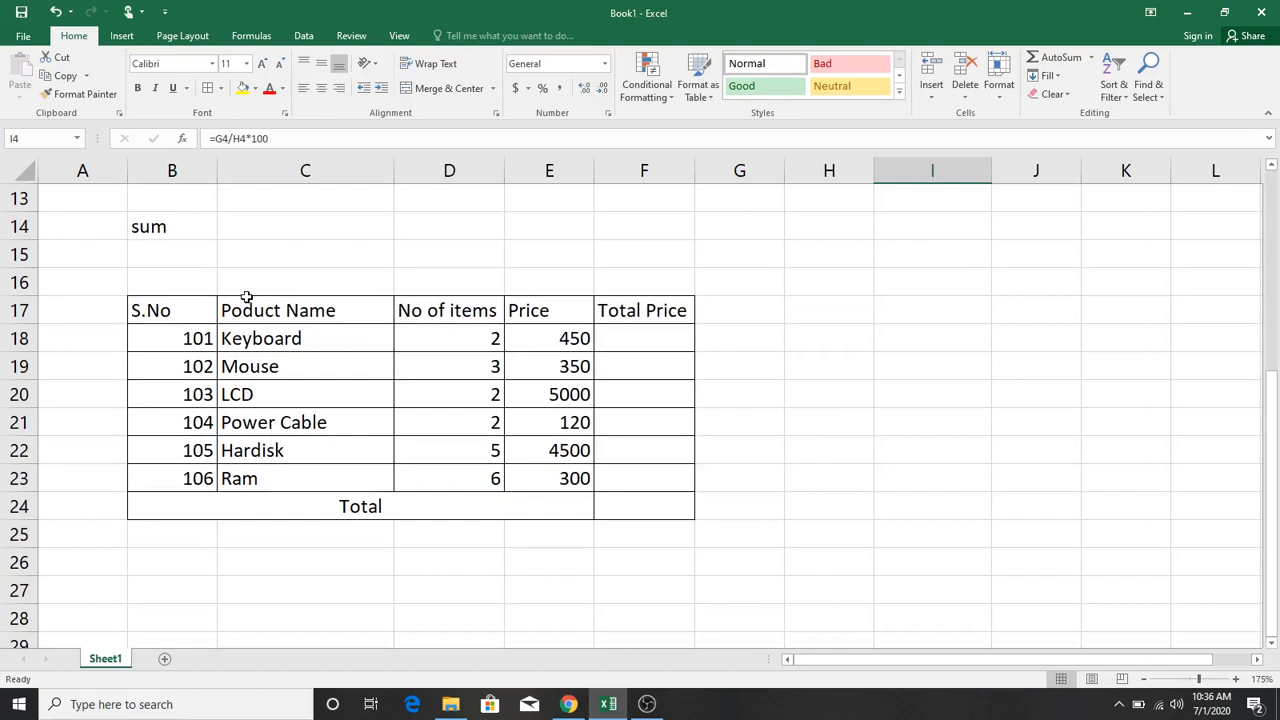
pyautogui.click(289, 236)
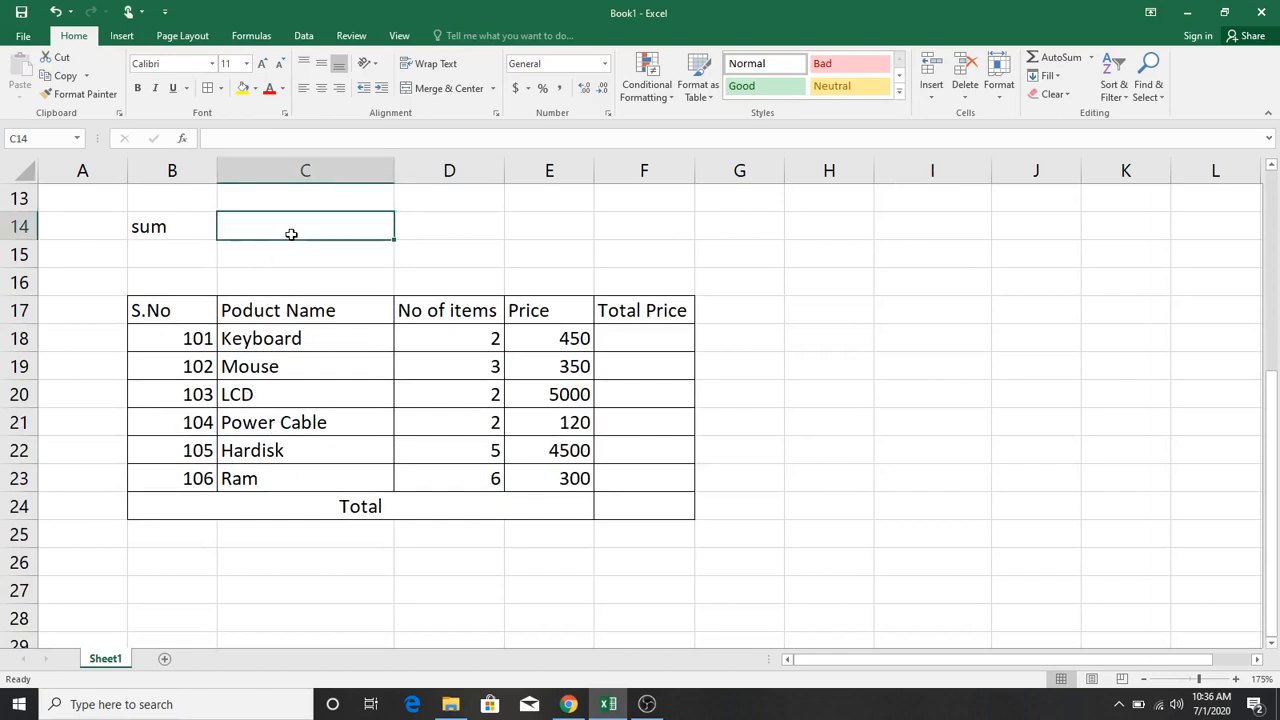
pyautogui.write('Product')
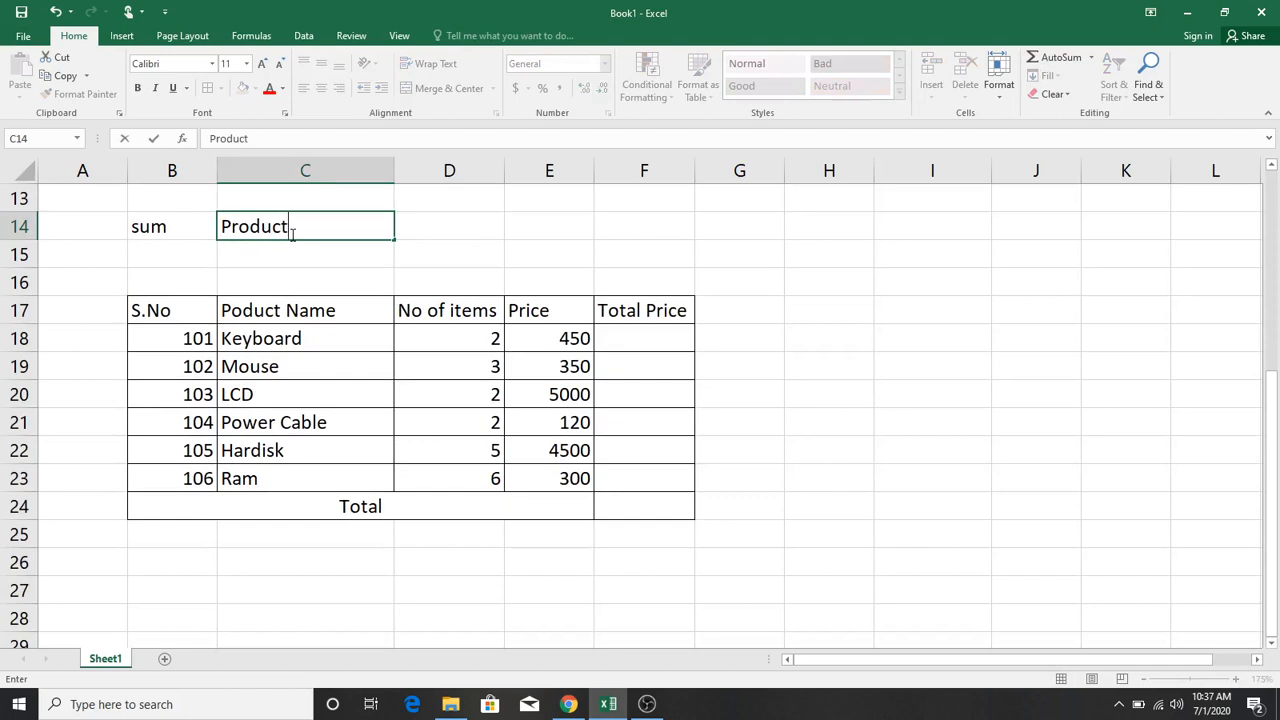
pyautogui.press('Return')
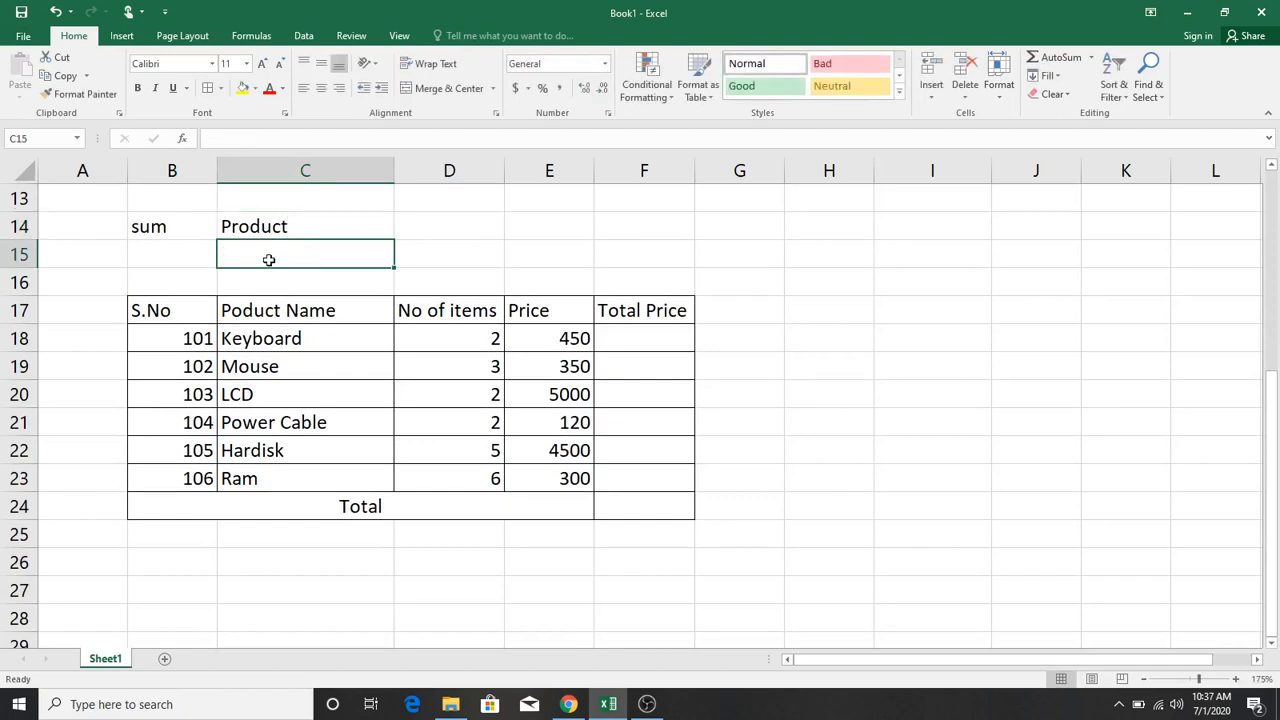
# Step: Review the product table's column headers and the Keyboard row's number of items and price
pyautogui.click(860, 419)
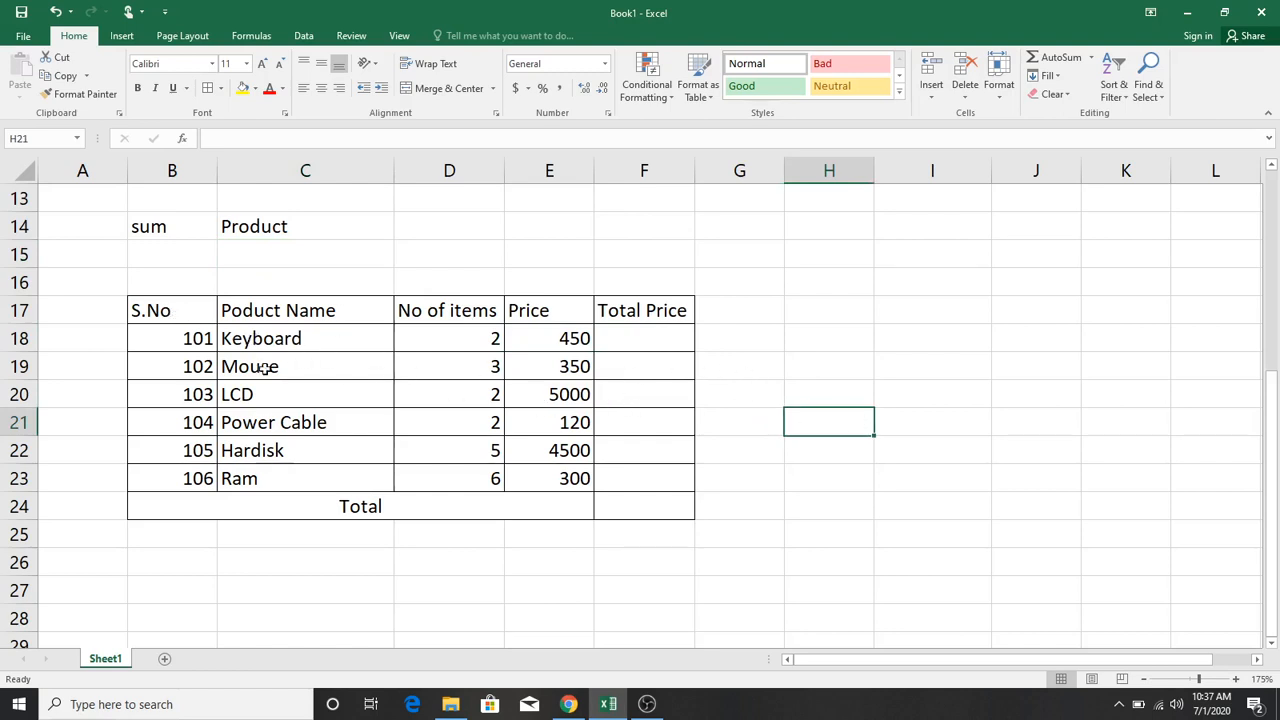
pyautogui.click(202, 307)
pyautogui.doubleClick(240, 310)
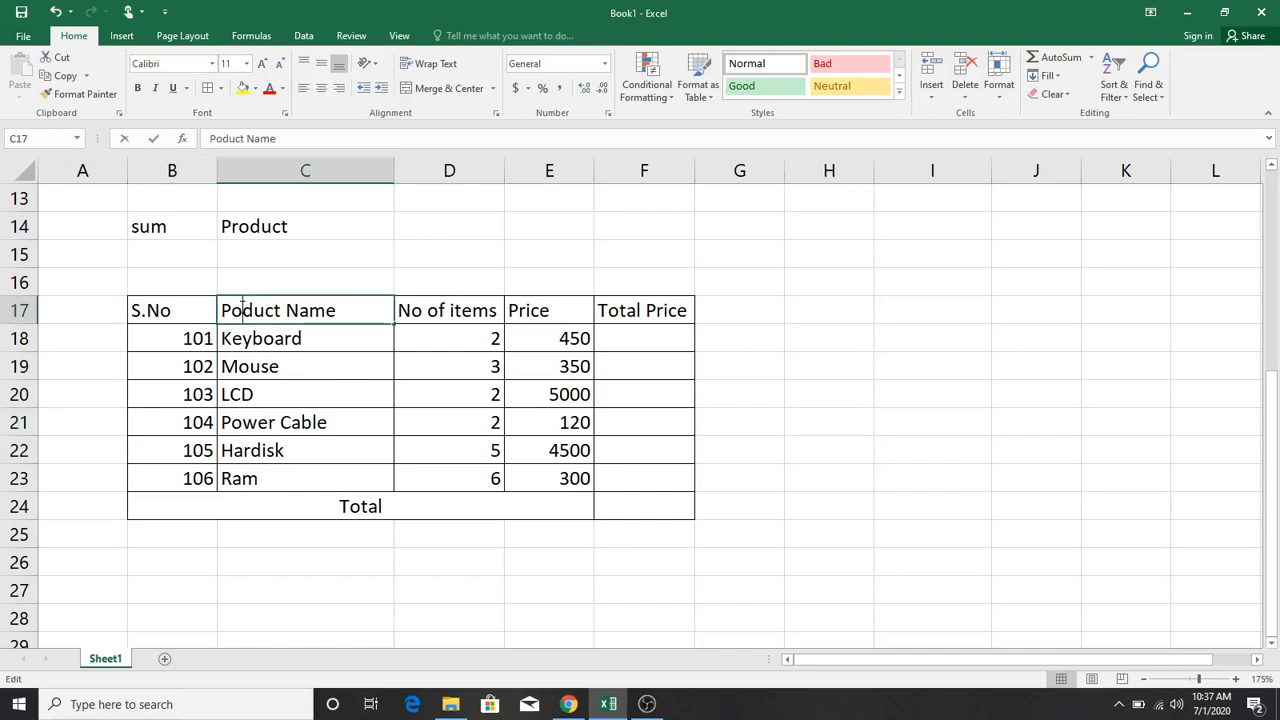
pyautogui.press('BackSpace')
pyautogui.click(412, 300)
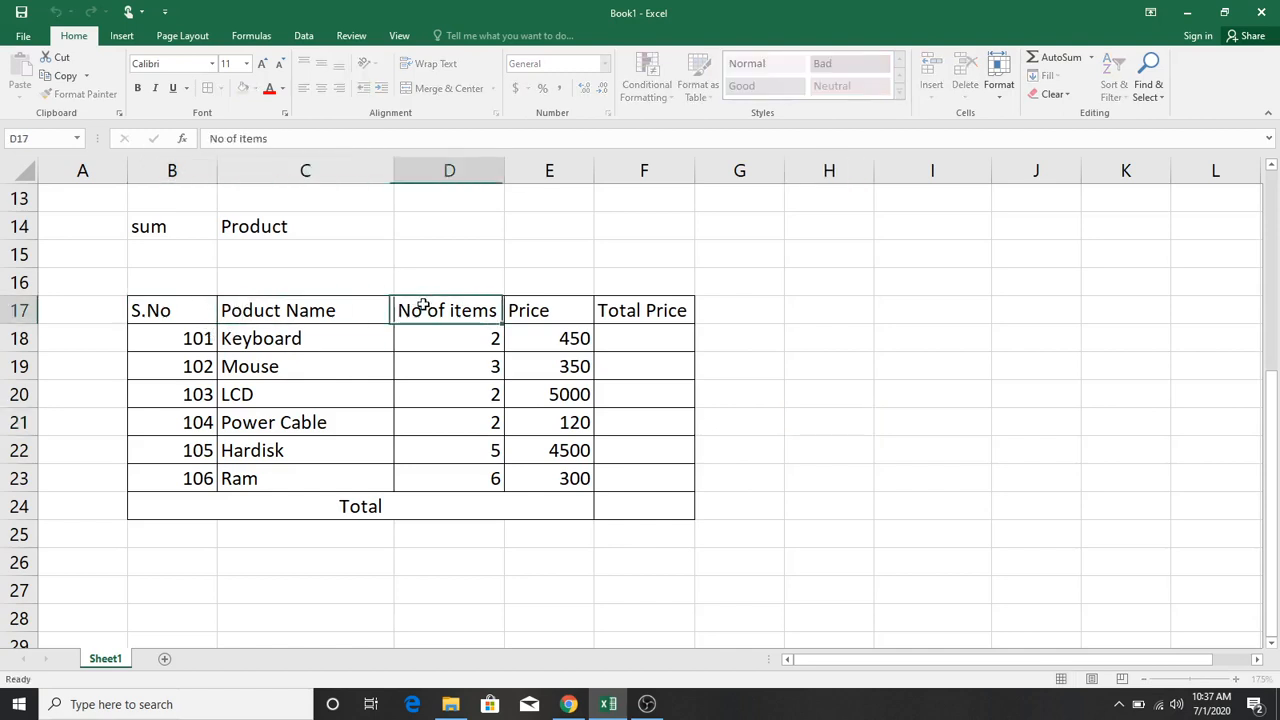
pyautogui.click(540, 300)
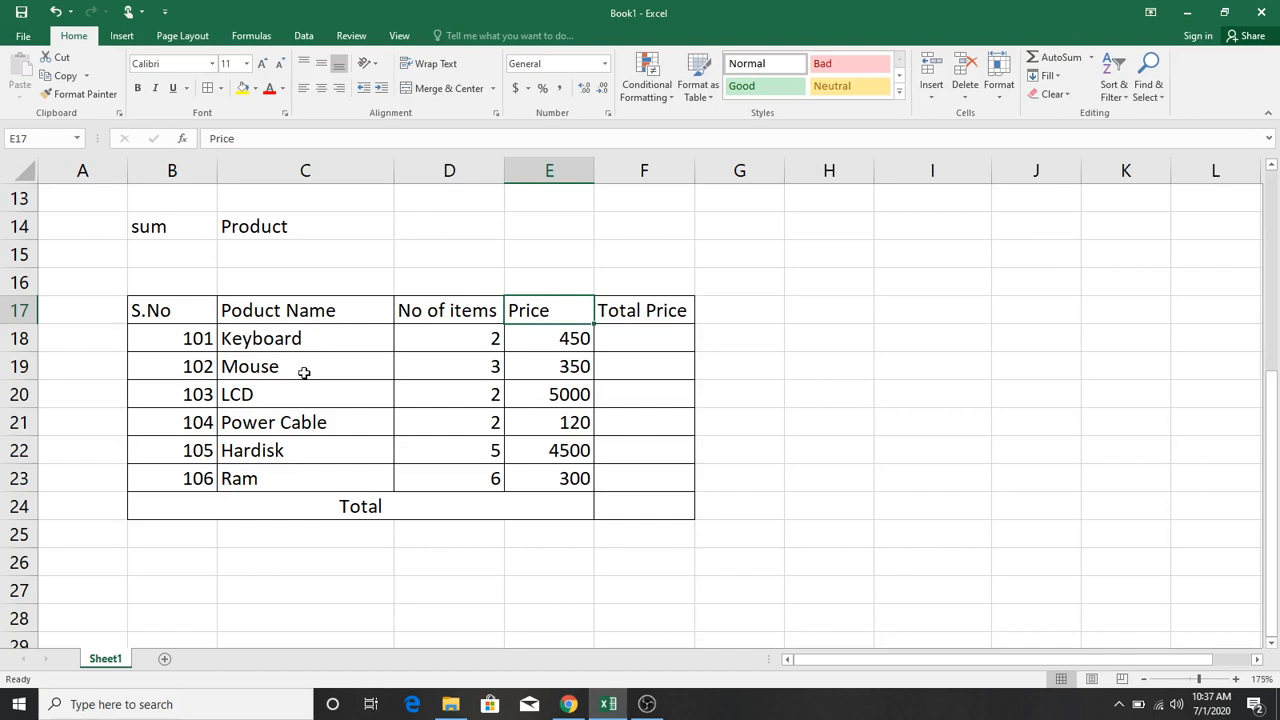
pyautogui.click(560, 337)
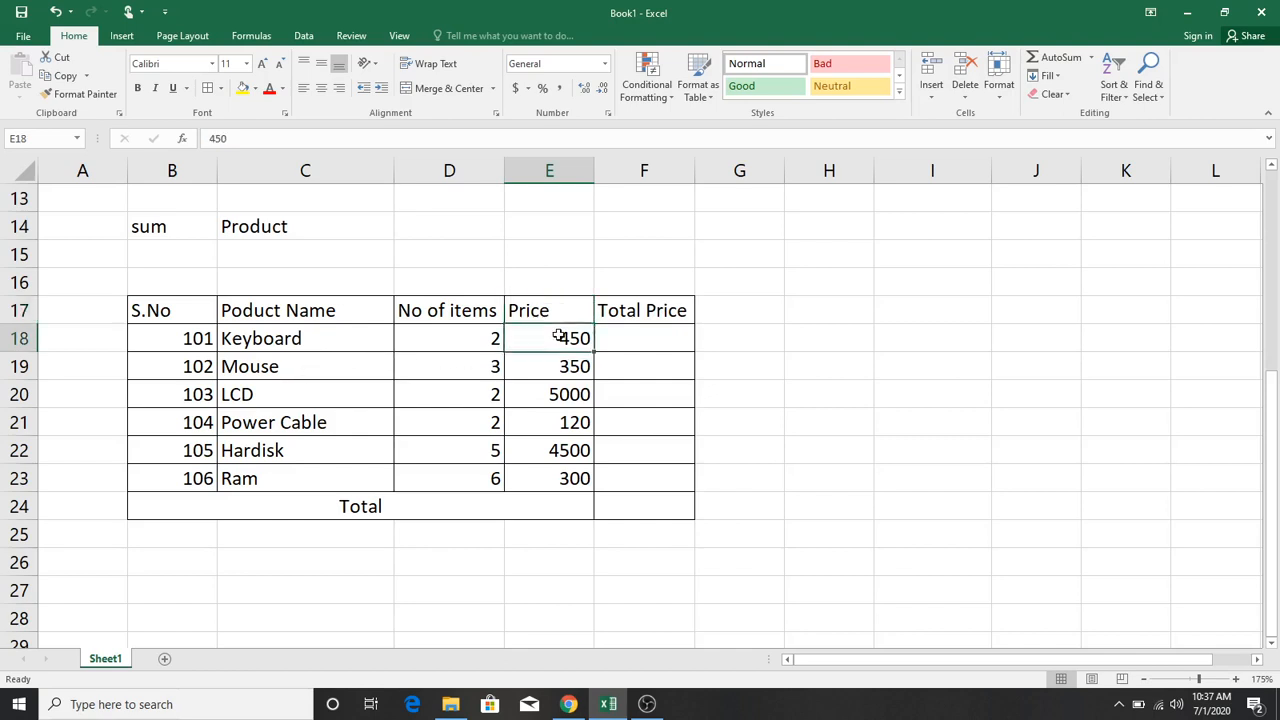
pyautogui.moveTo(494, 338); pyautogui.dragTo(517, 338)
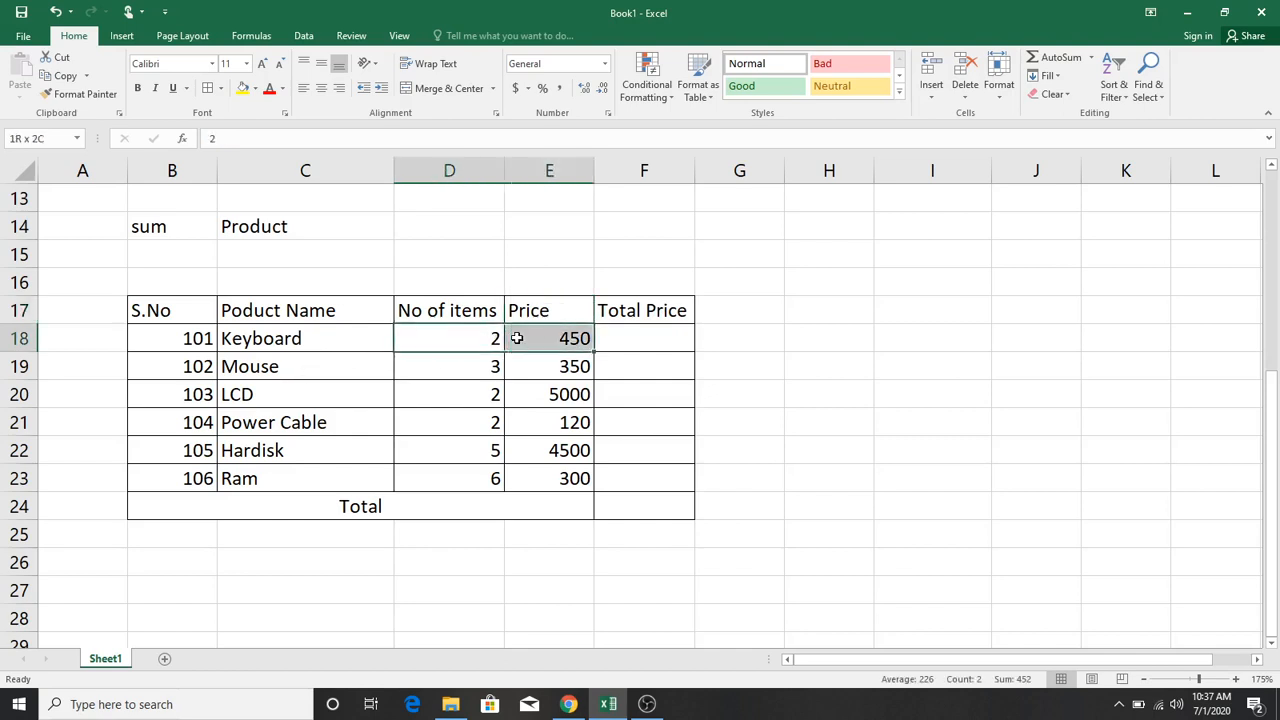
# Step: Calculate the Keyboard's total price in F18 with the formula =PRODUCT(D18:E18)
pyautogui.click(677, 338)
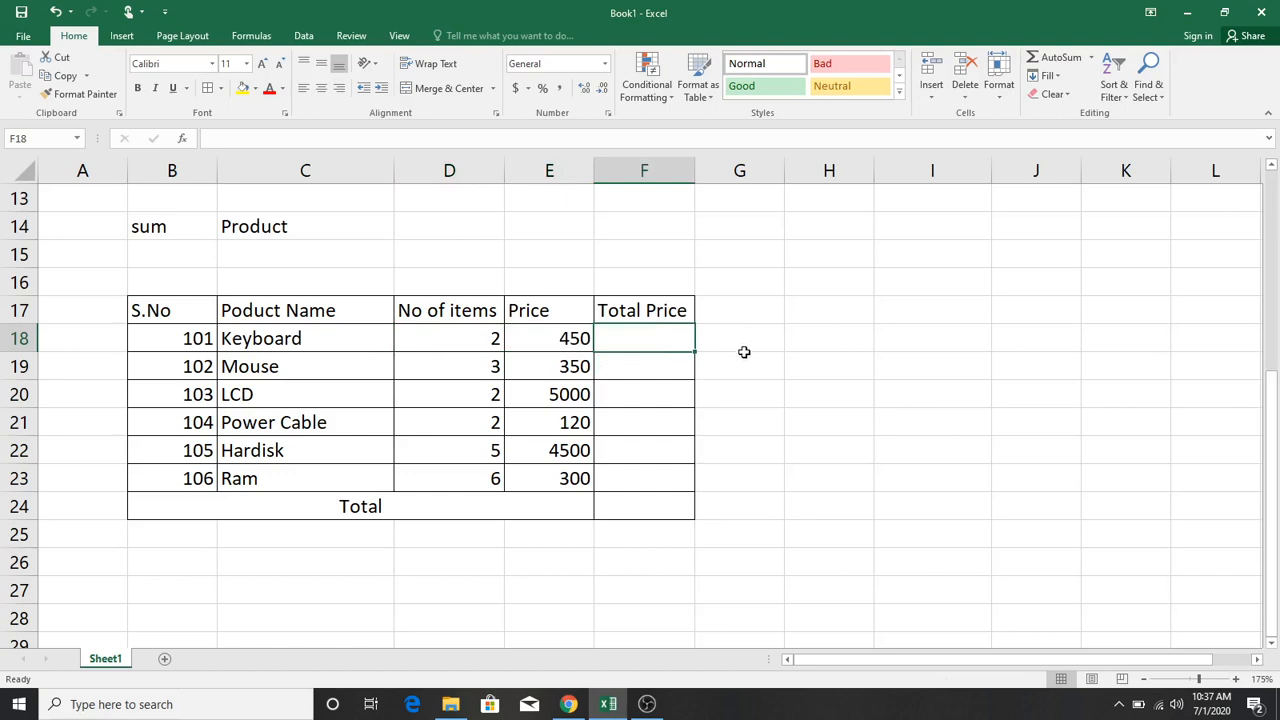
pyautogui.write('=prod')
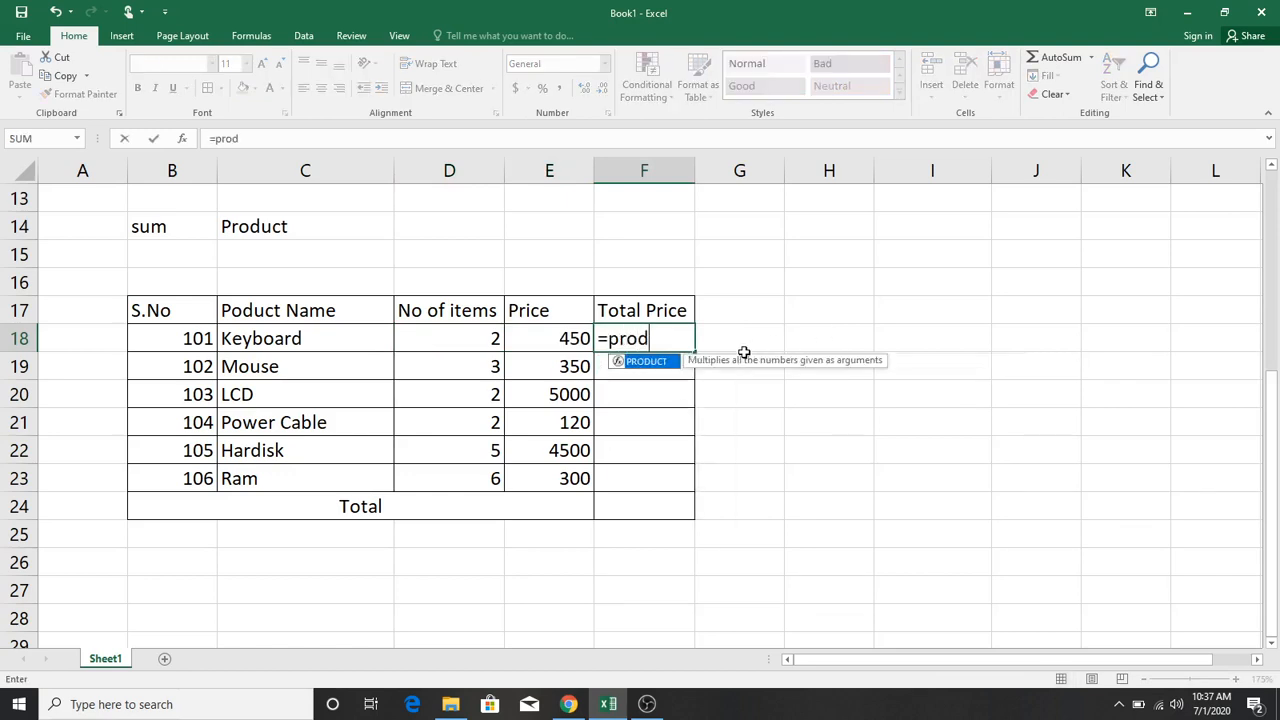
pyautogui.press('Tab')
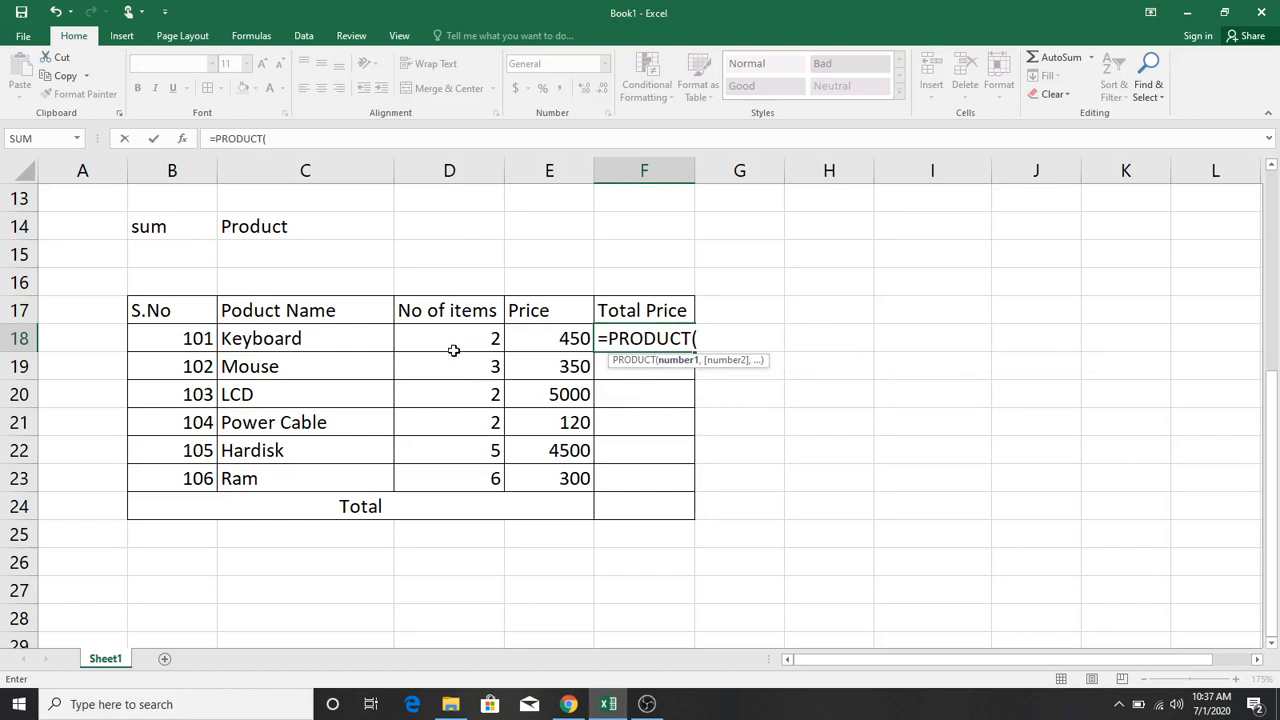
pyautogui.moveTo(472, 333); pyautogui.dragTo(590, 344)
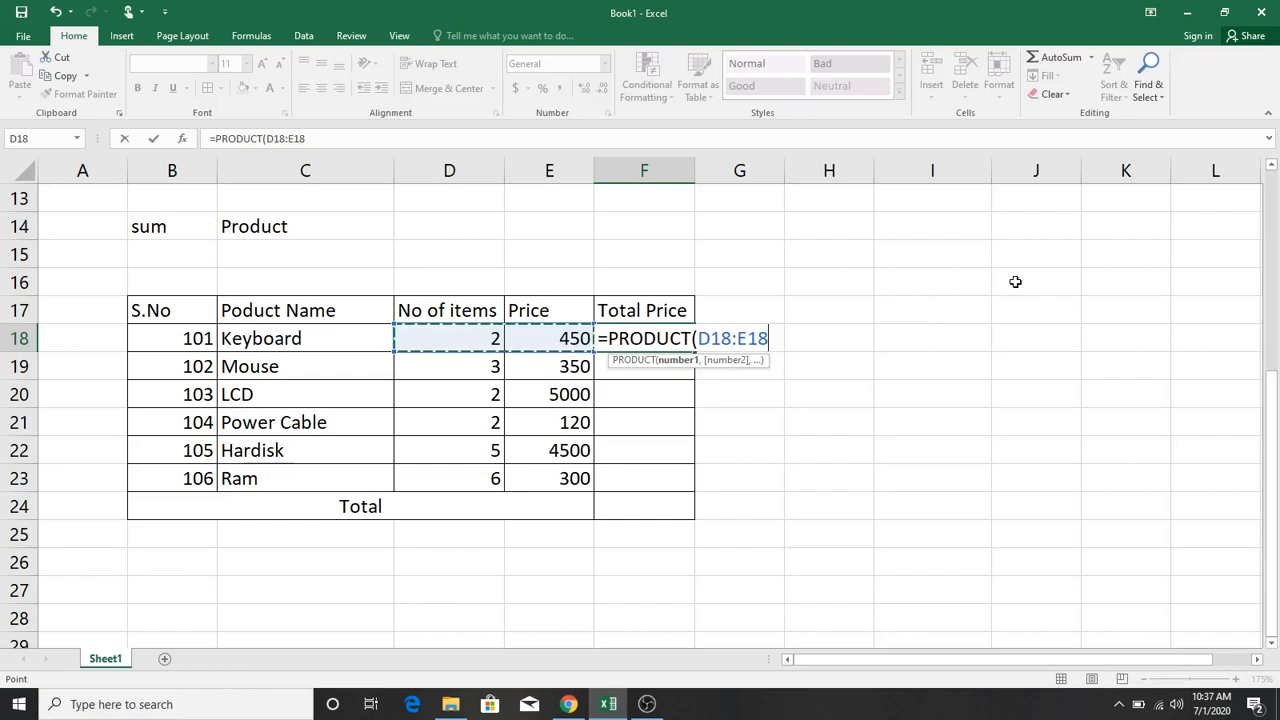
pyautogui.press('Return')
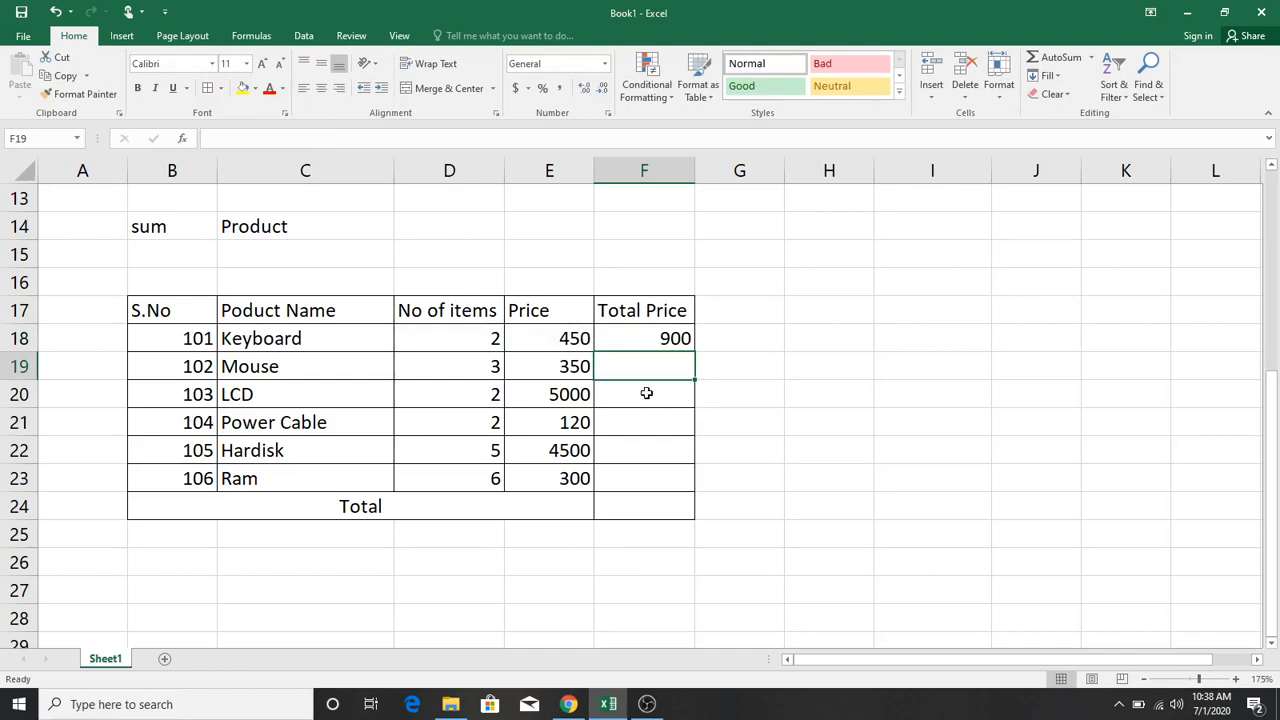
# Step: Fill the PRODUCT formula from F18 down through F23 for the remaining products
pyautogui.click(655, 340)
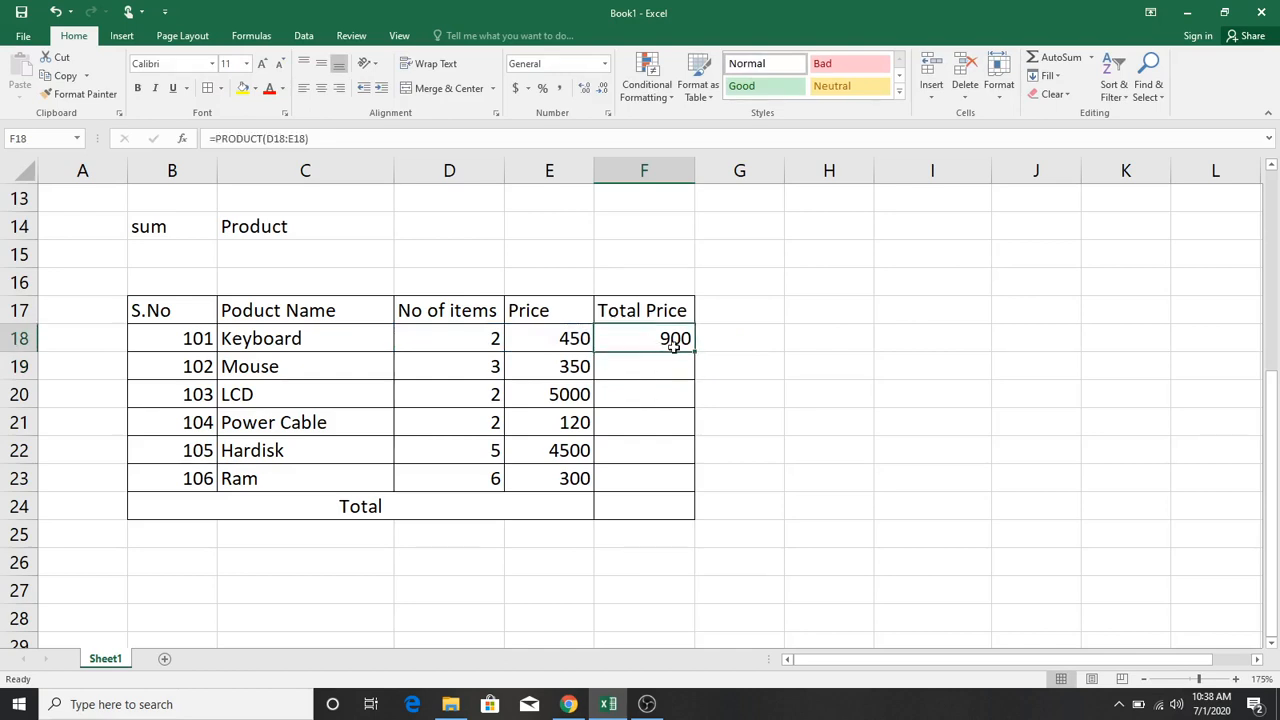
pyautogui.moveTo(694, 352); pyautogui.dragTo(690, 497)
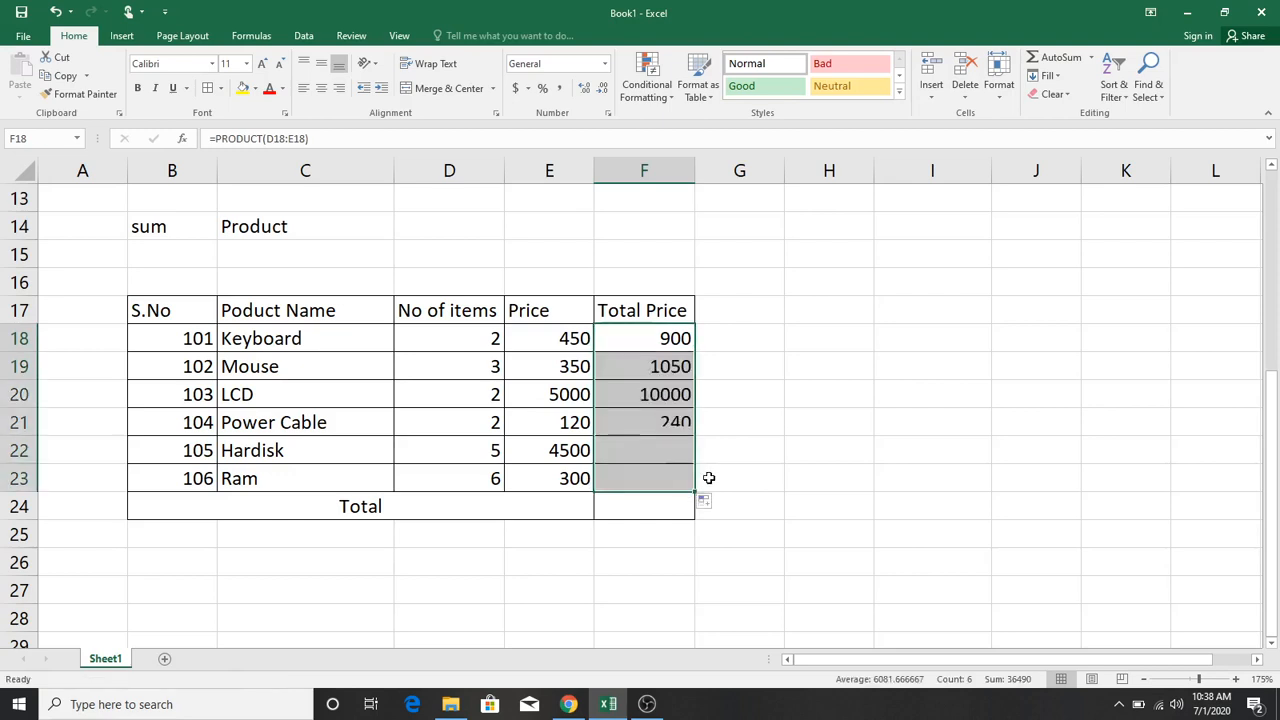
pyautogui.click(861, 376)
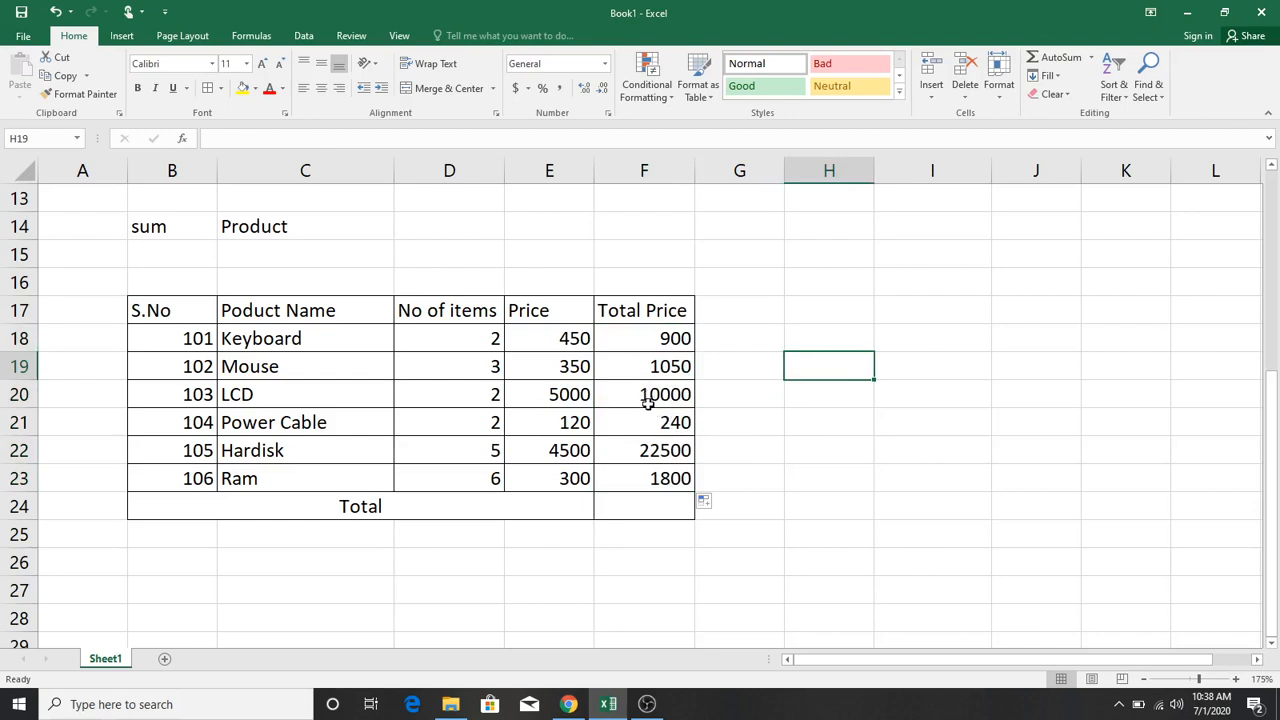
# Step: Try to total the Total Price column in F24 with the formula =SUM(F18:F24)
pyautogui.click(663, 511)
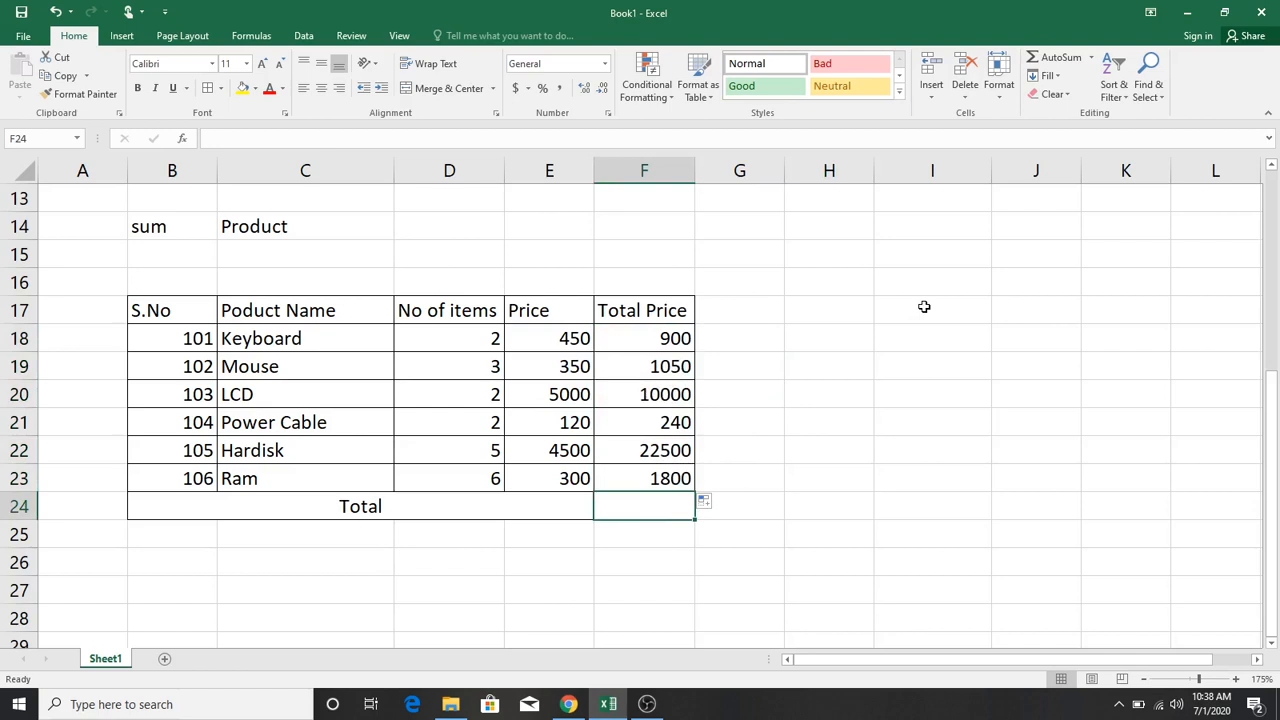
pyautogui.write('=sum')
pyautogui.press('Tab')
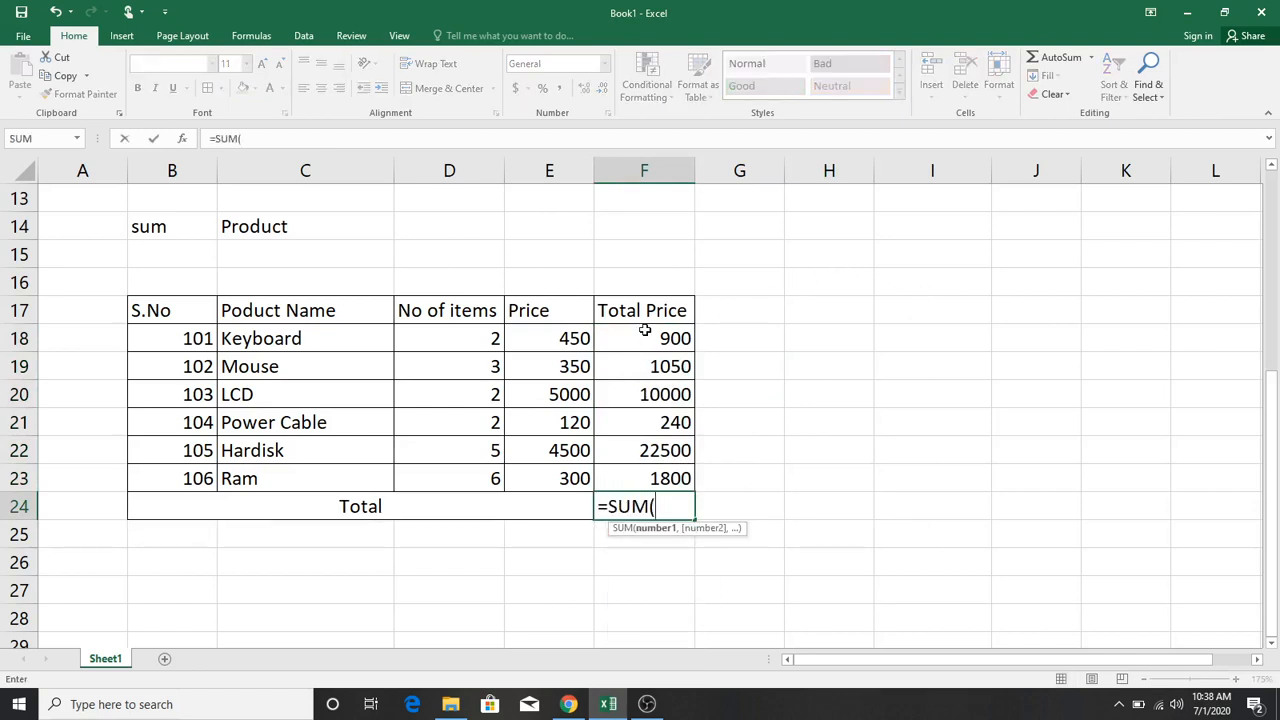
pyautogui.moveTo(644, 338); pyautogui.dragTo(658, 498)
pyautogui.press('Return')
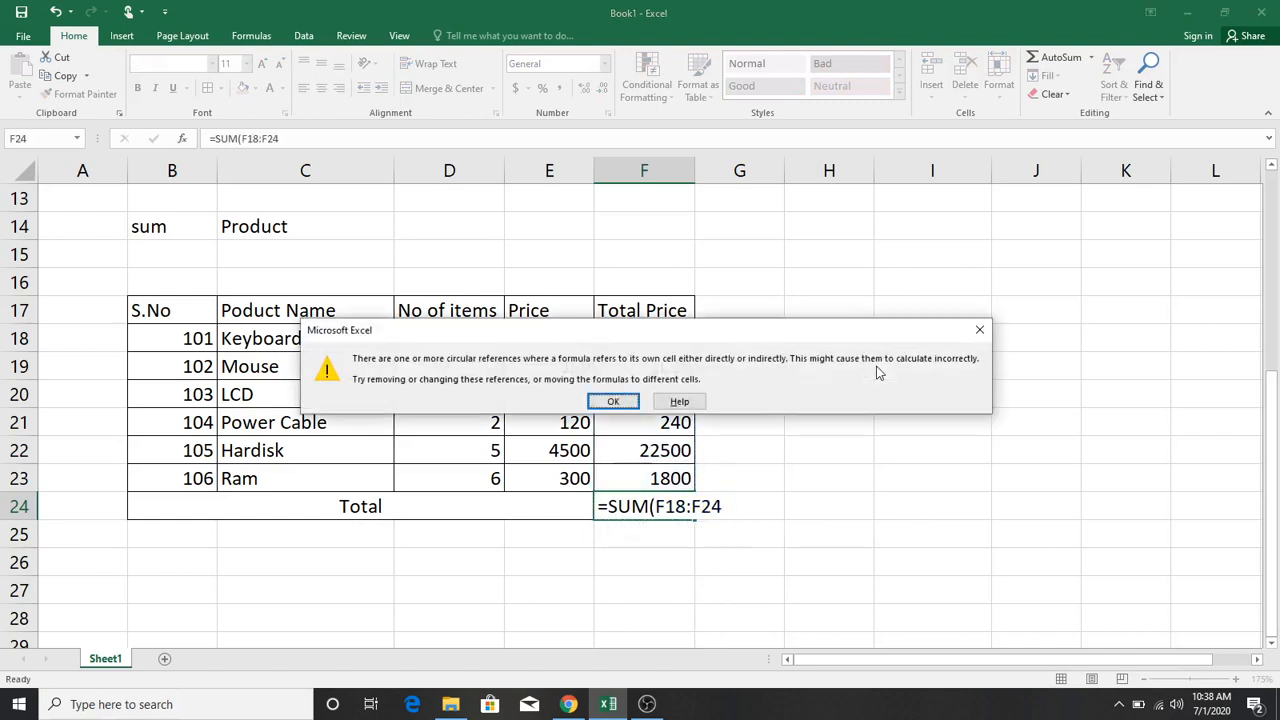
pyautogui.click(614, 401)
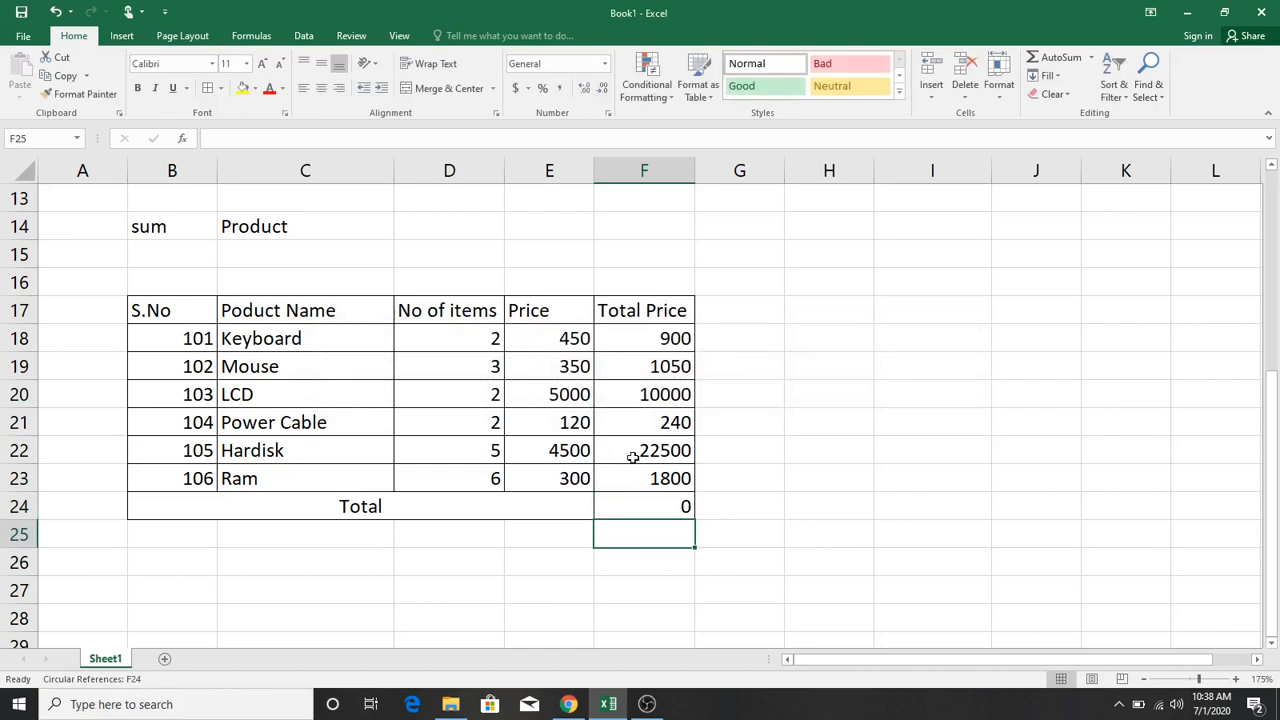
# Step: Calculate the grand total of the product prices in F24 with the formula =SUM(F18:F23)
pyautogui.click(668, 508)
pyautogui.write('=su')
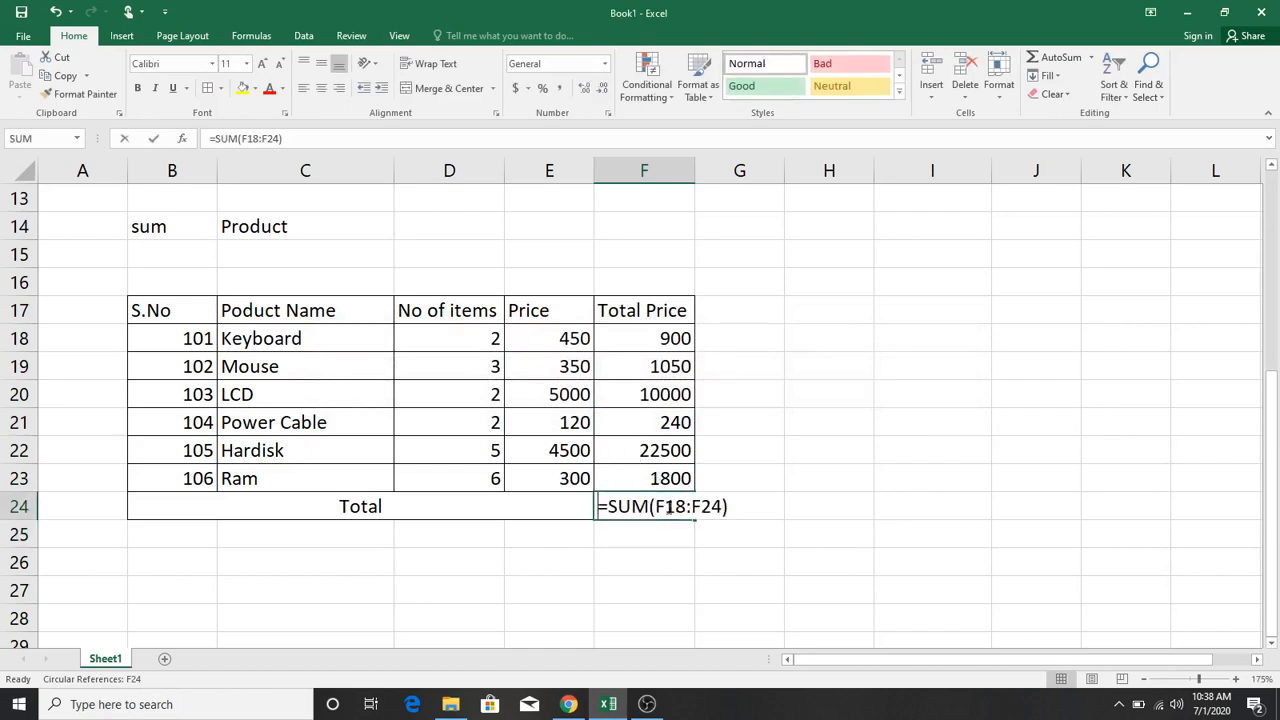
pyautogui.write('m')
pyautogui.press('Tab')
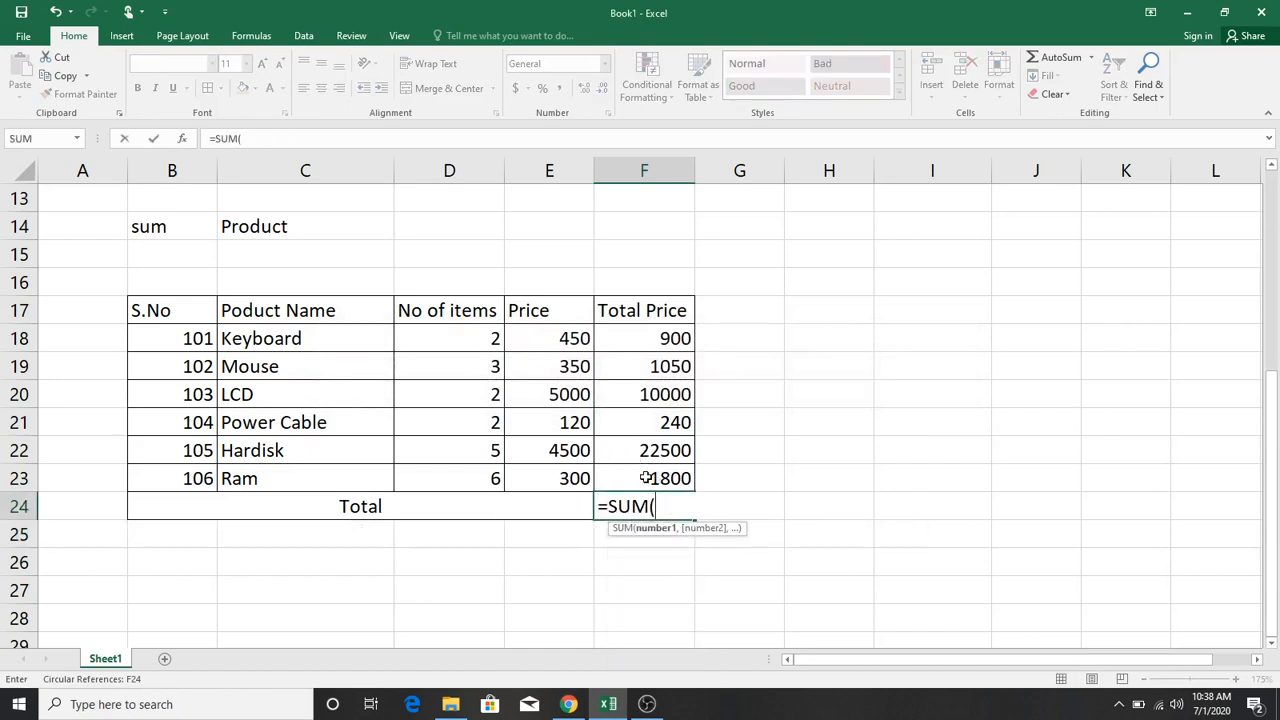
pyautogui.moveTo(655, 340); pyautogui.dragTo(661, 472)
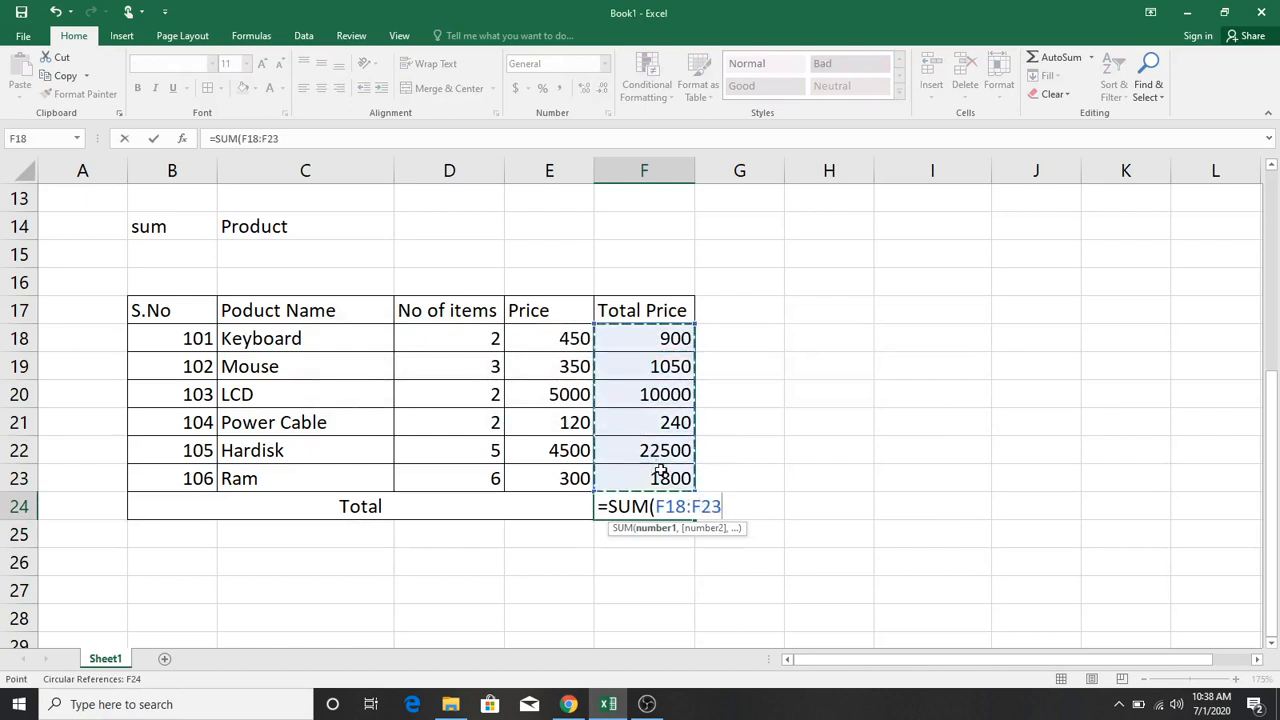
pyautogui.press('Return')
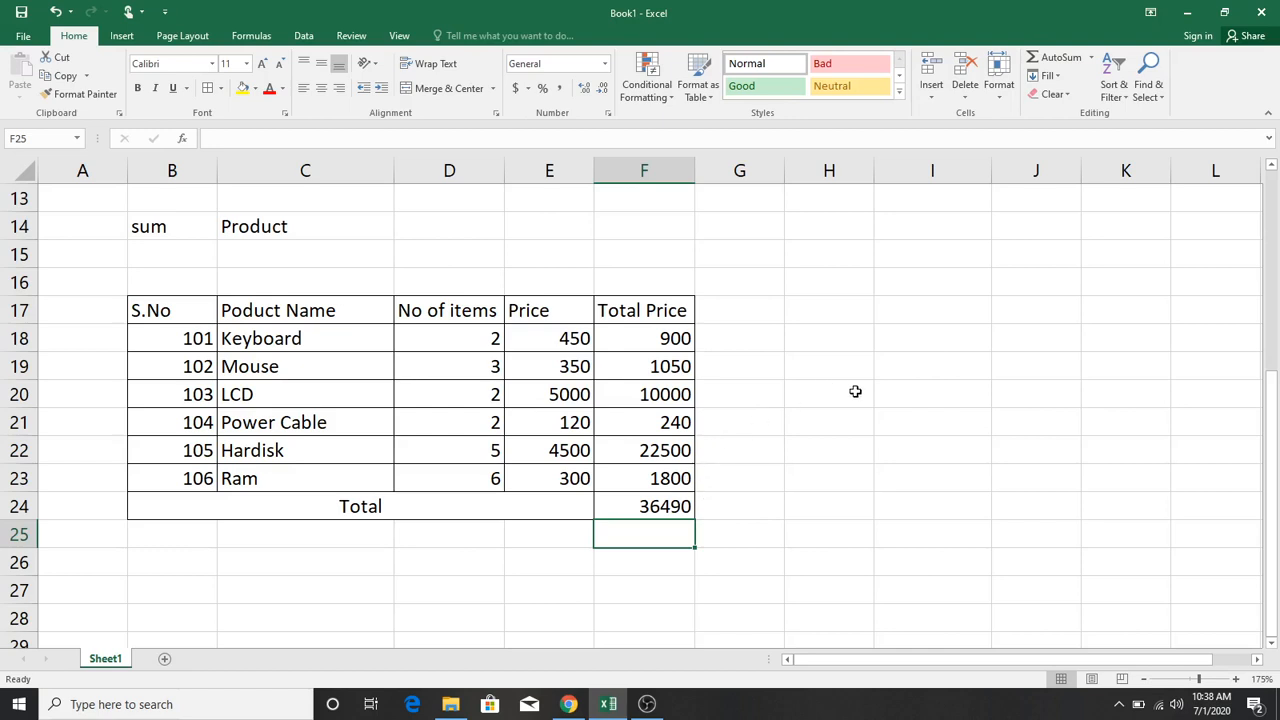
# Step: Add the label Count in cell B15, below the sum label
pyautogui.scroll(-1, 855, 391)
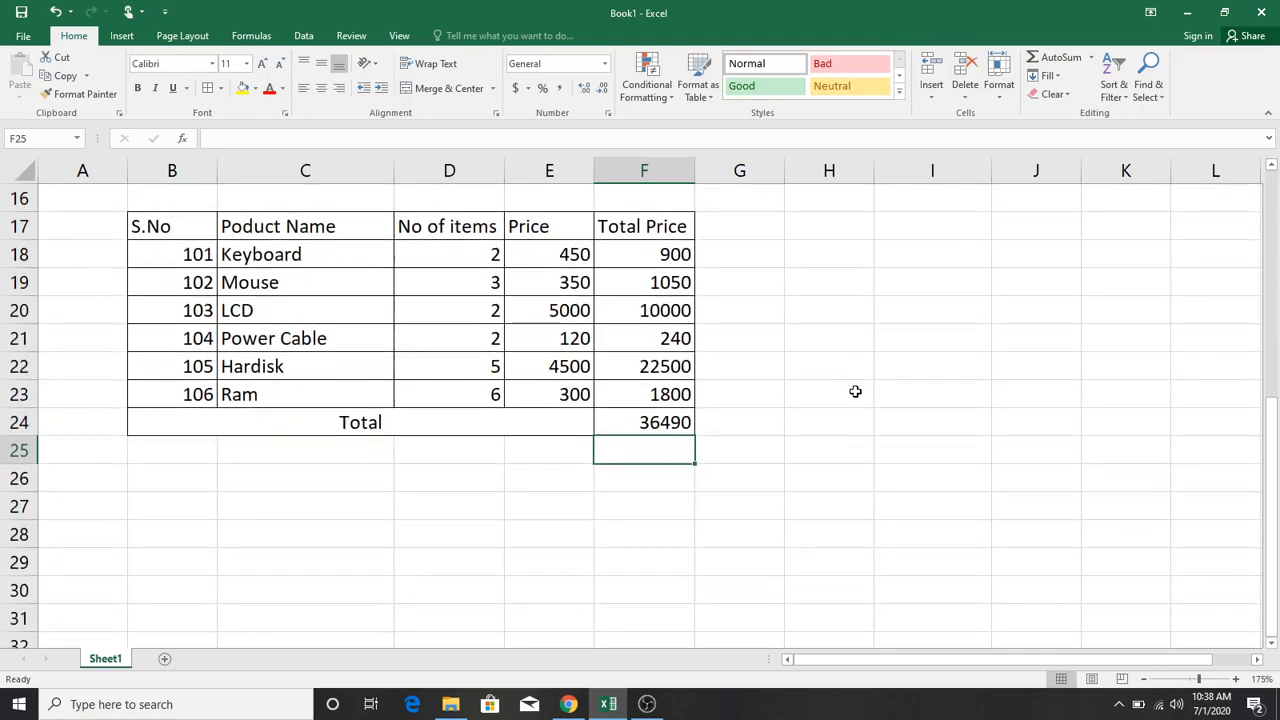
pyautogui.scroll(-2, 855, 391)
pyautogui.scroll(3, 854, 391)
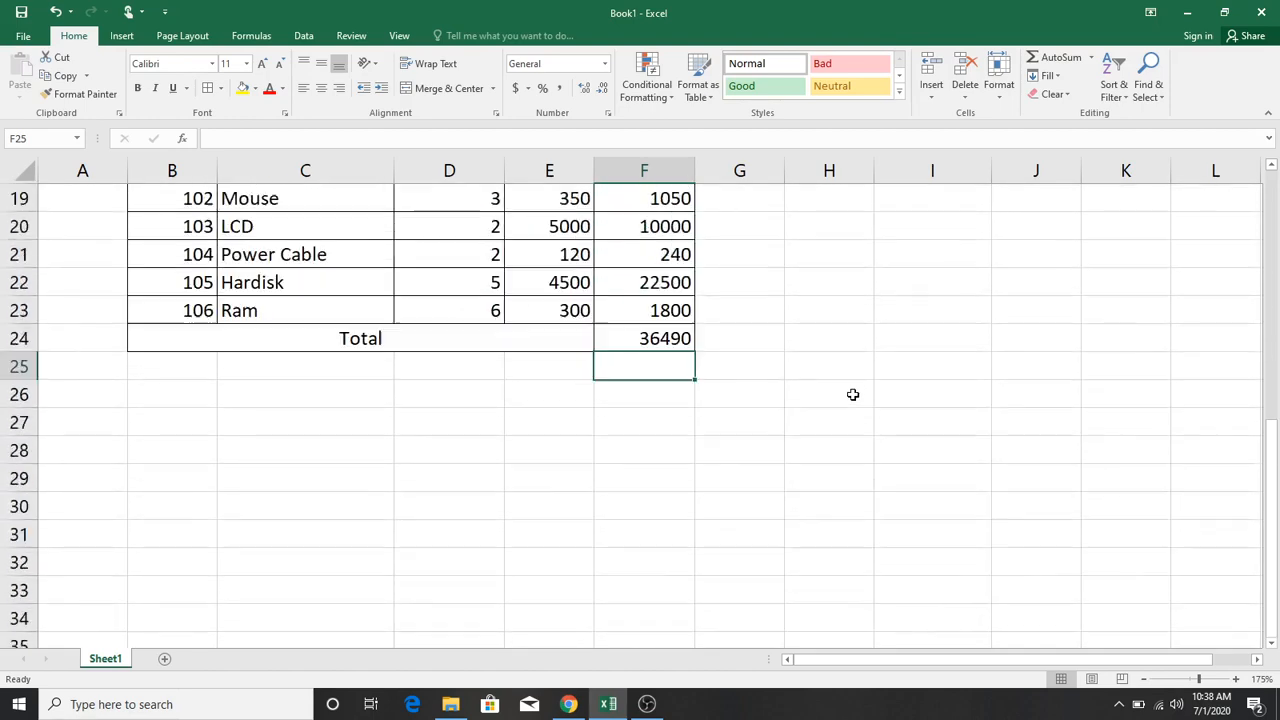
pyautogui.scroll(3, 852, 394)
pyautogui.scroll(-2, 847, 395)
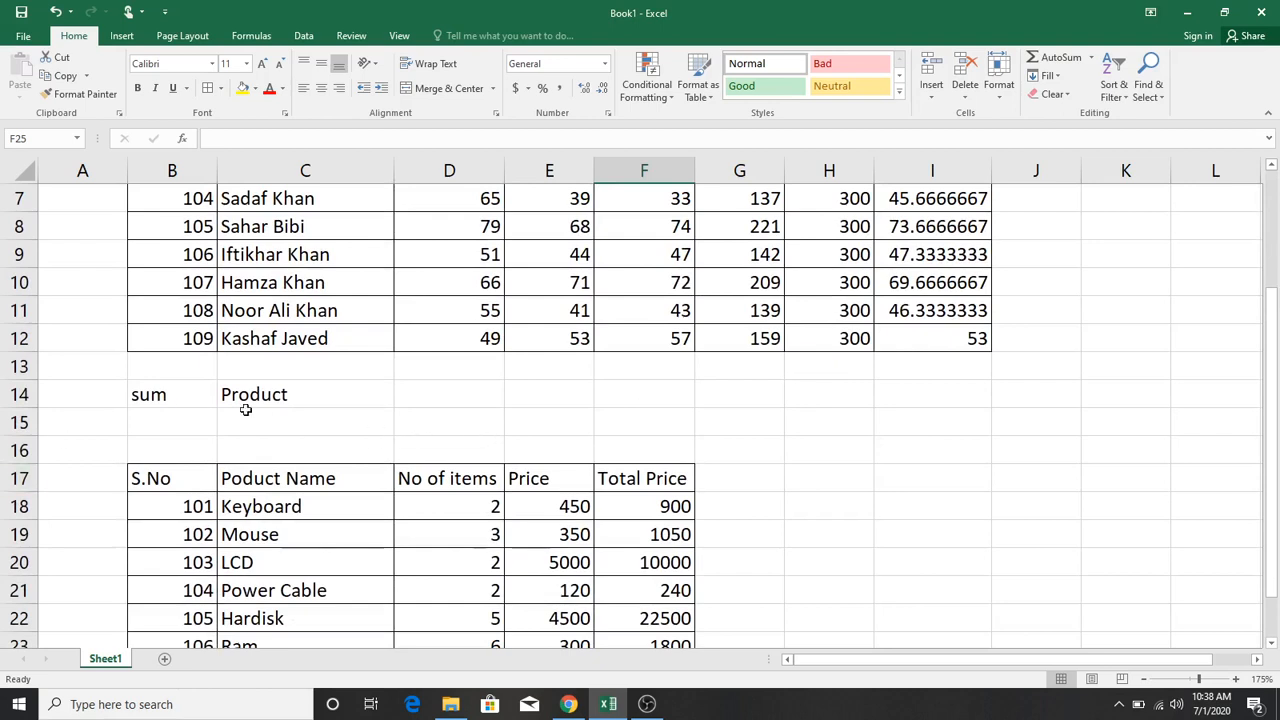
pyautogui.click(145, 428)
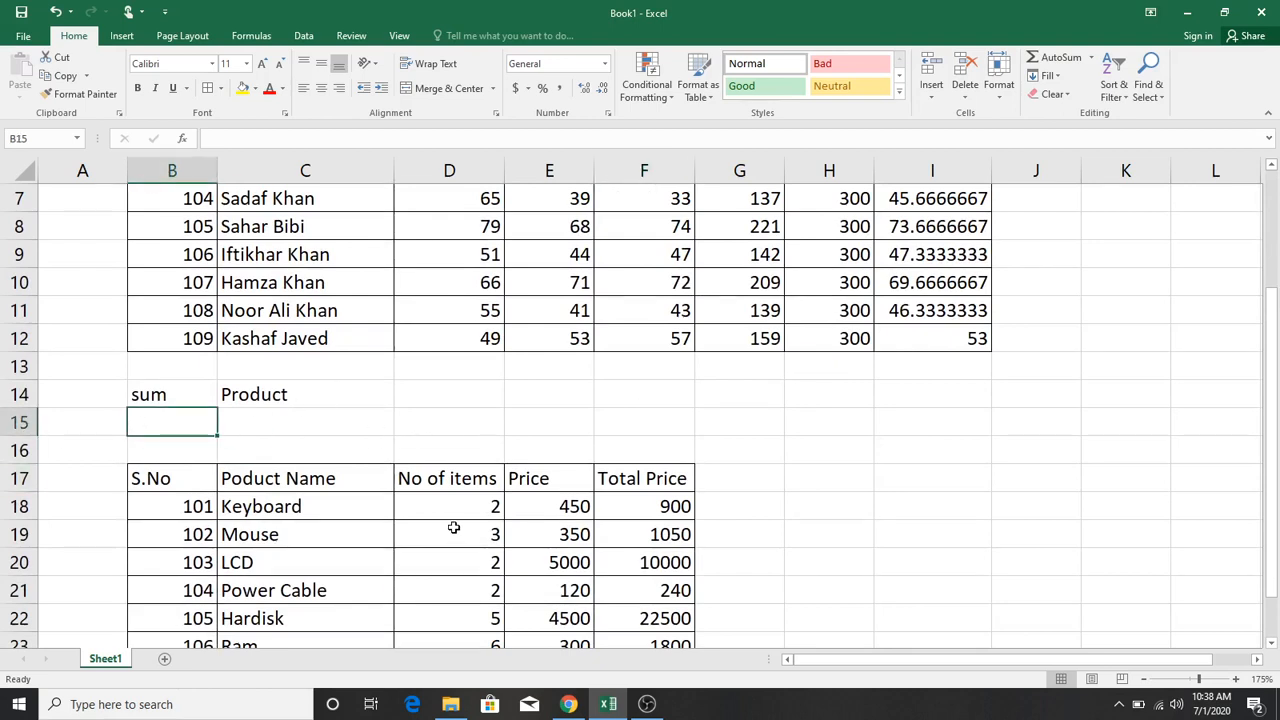
pyautogui.write('Count')
pyautogui.press('Tab')
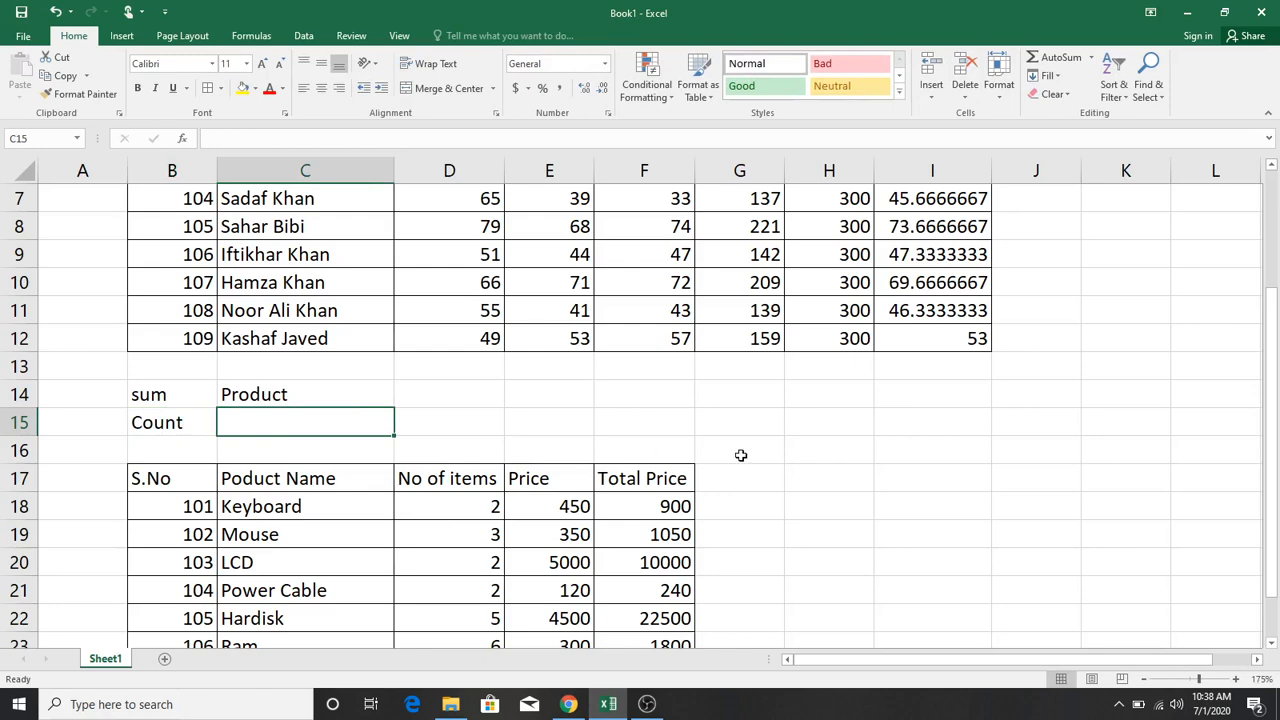
# Step: Count the students' serial numbers in H15 with the formula =count(B4:B12)
pyautogui.scroll(1, 812, 475)
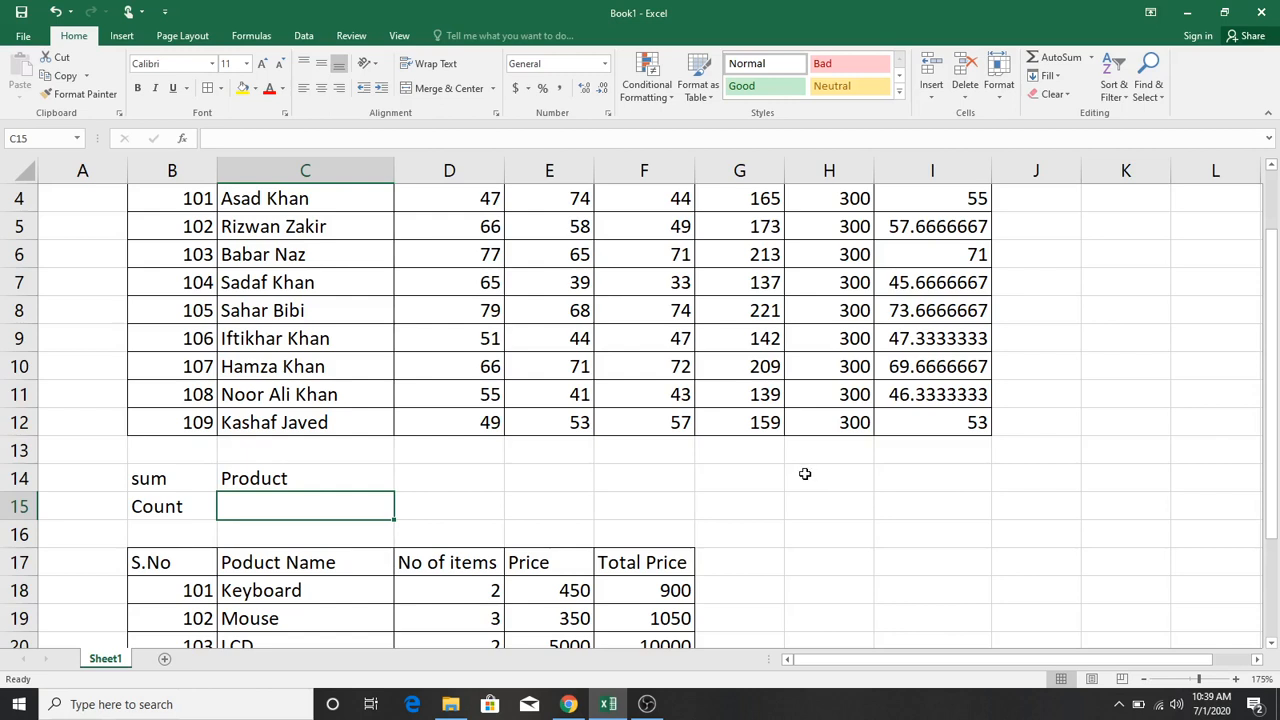
pyautogui.moveTo(177, 200); pyautogui.dragTo(170, 425)
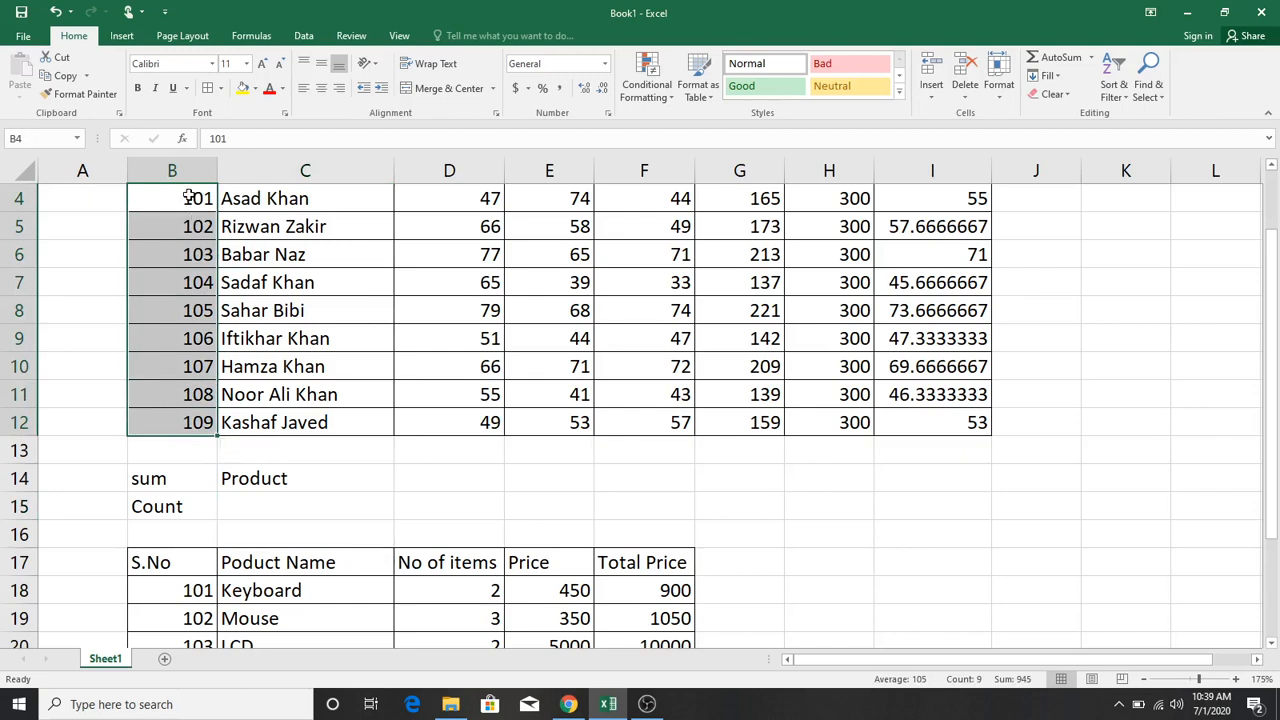
pyautogui.click(831, 506)
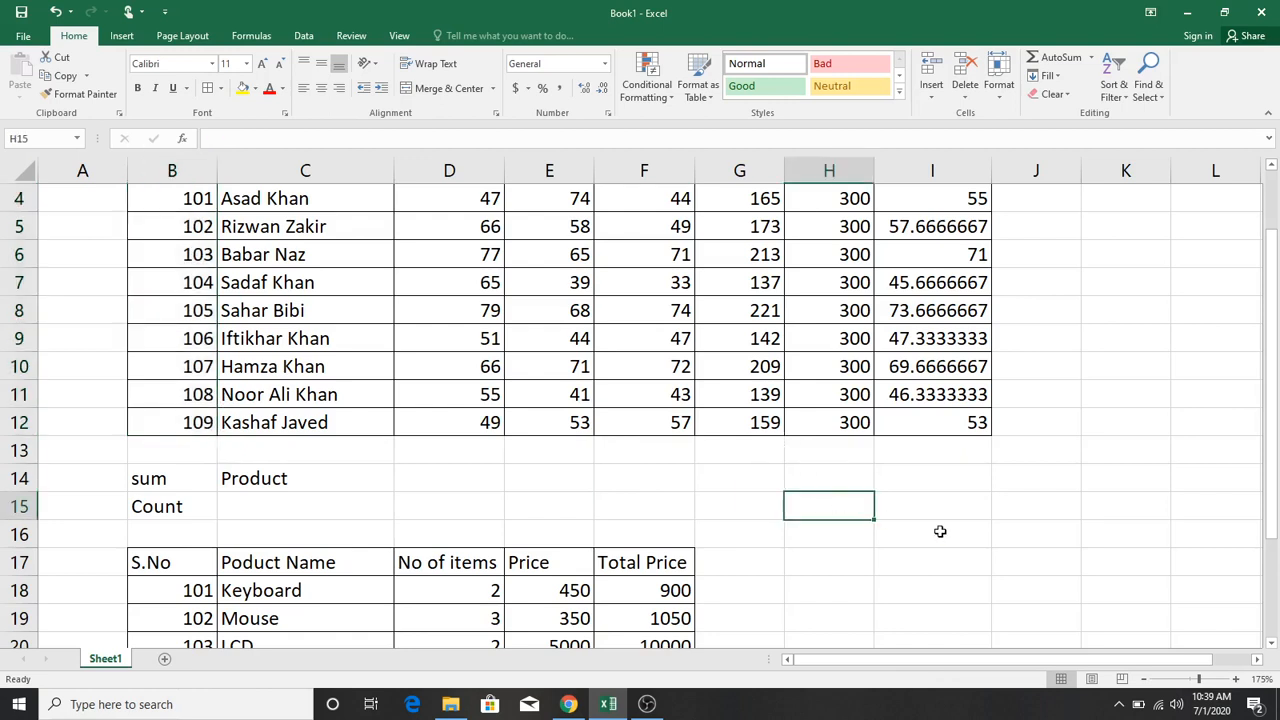
pyautogui.write('=cou')
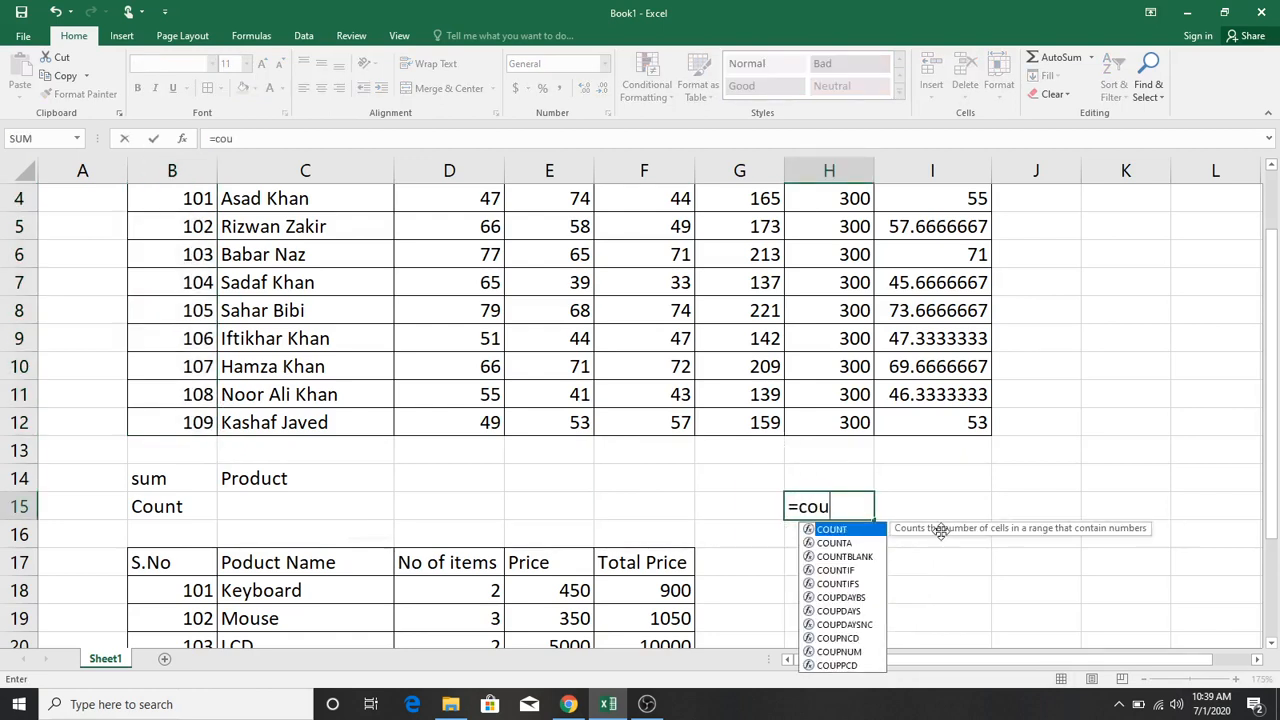
pyautogui.write('nt(')
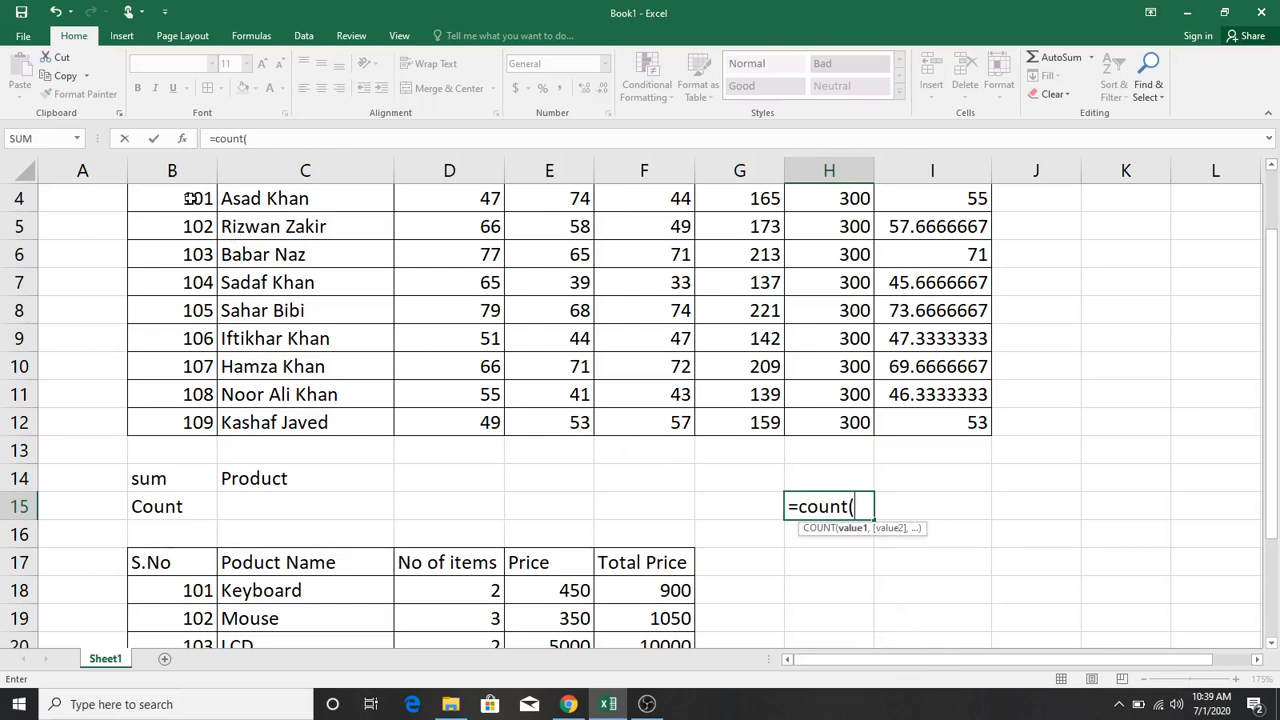
pyautogui.moveTo(190, 198); pyautogui.dragTo(213, 422)
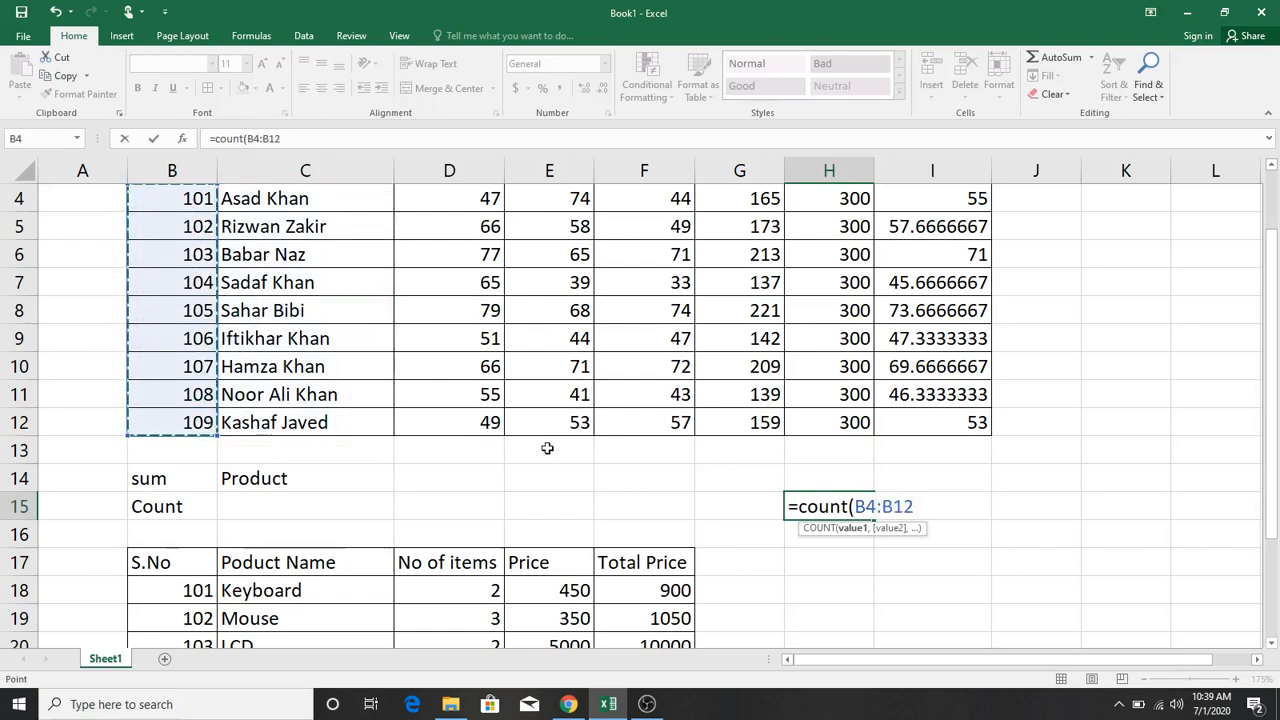
pyautogui.press('Return')
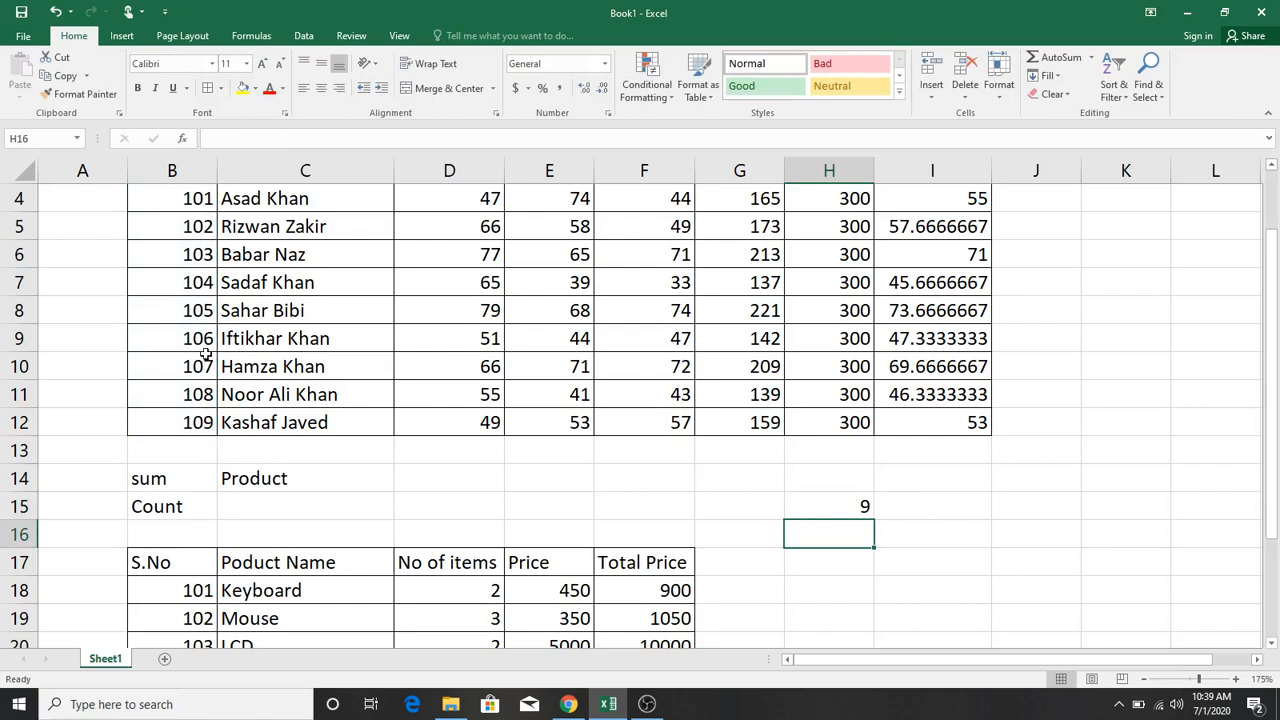
pyautogui.click(931, 526)
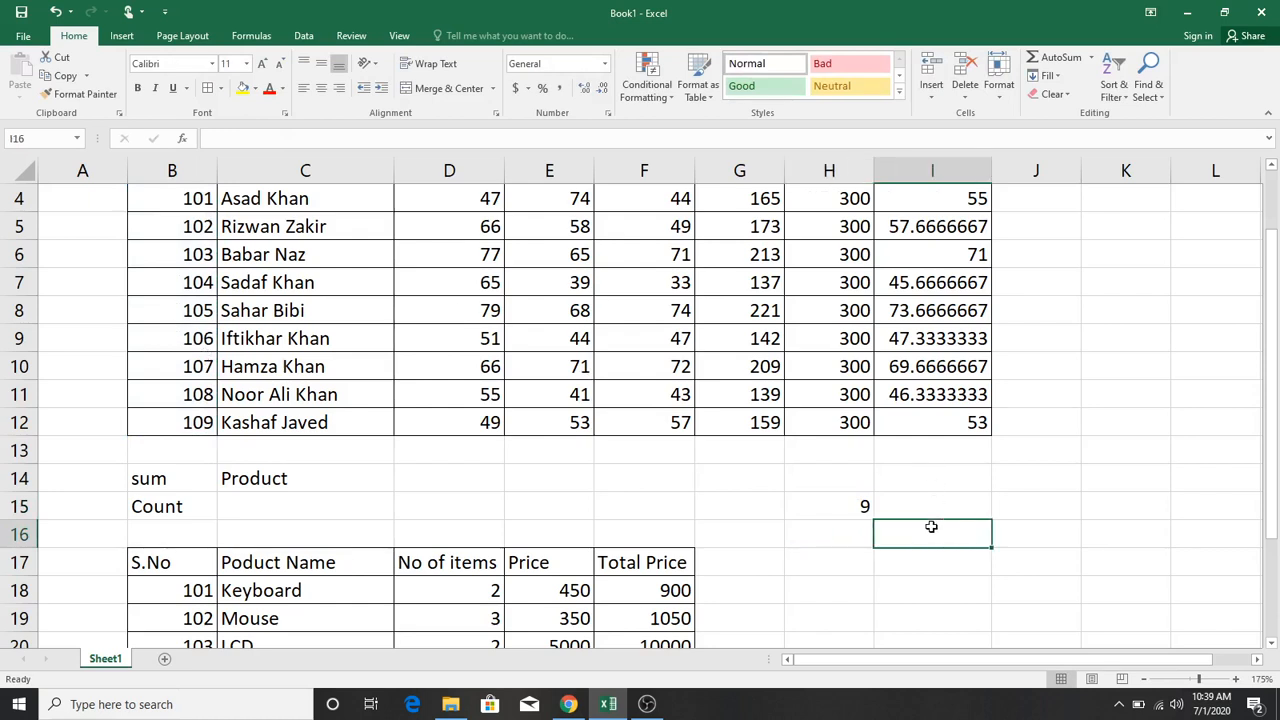
# Step: Try to count the student names in I16 with the formula =COUNT(C4:C12), and clear the cell again
pyautogui.write('=co')
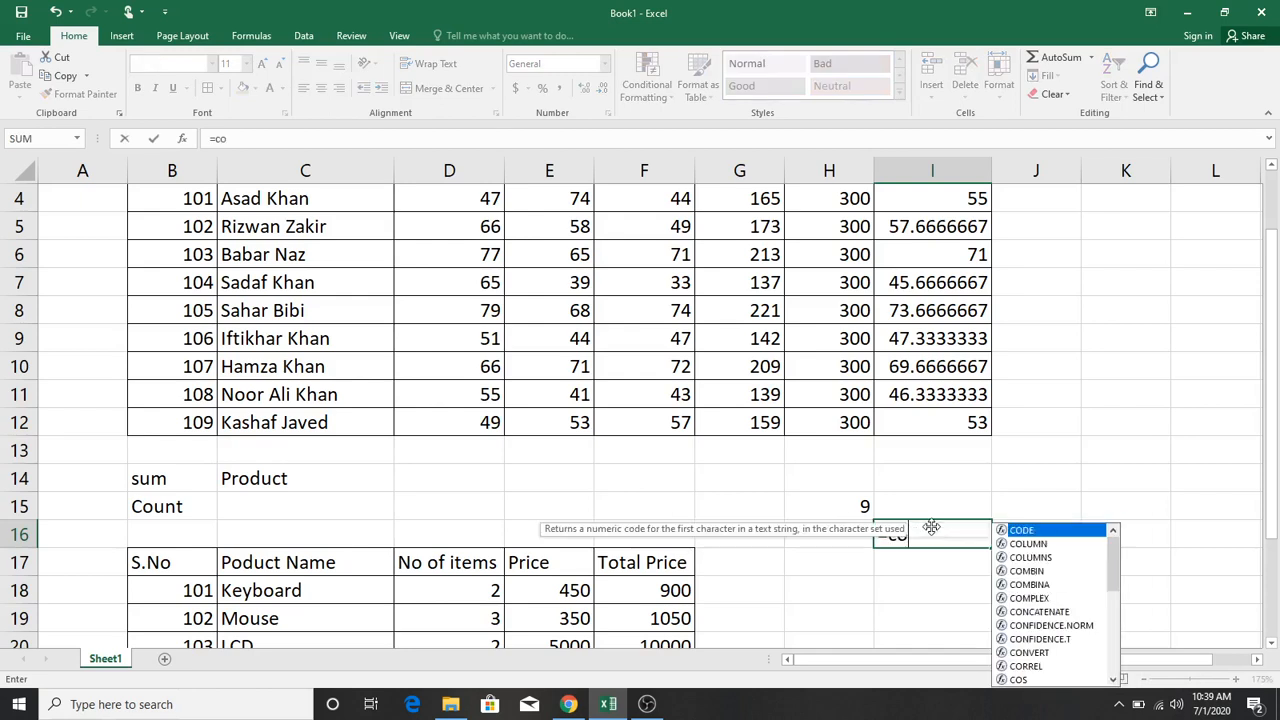
pyautogui.write('unt')
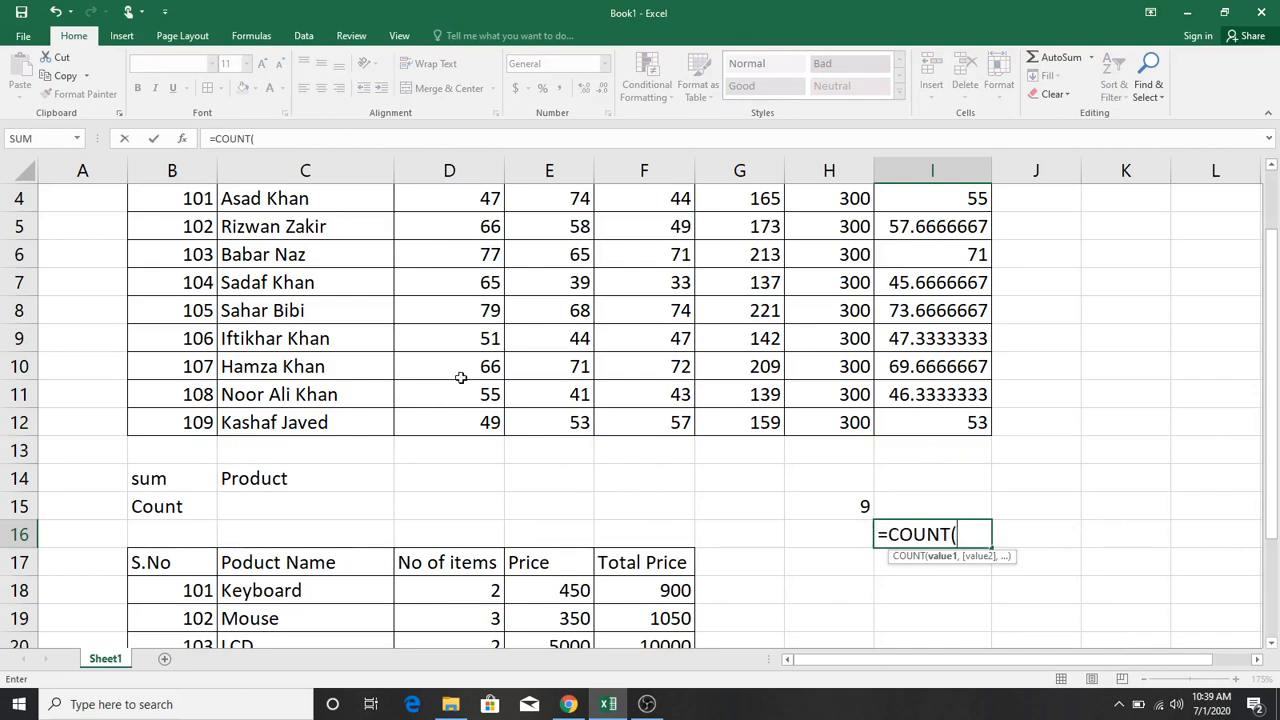
pyautogui.moveTo(289, 201); pyautogui.dragTo(282, 428)
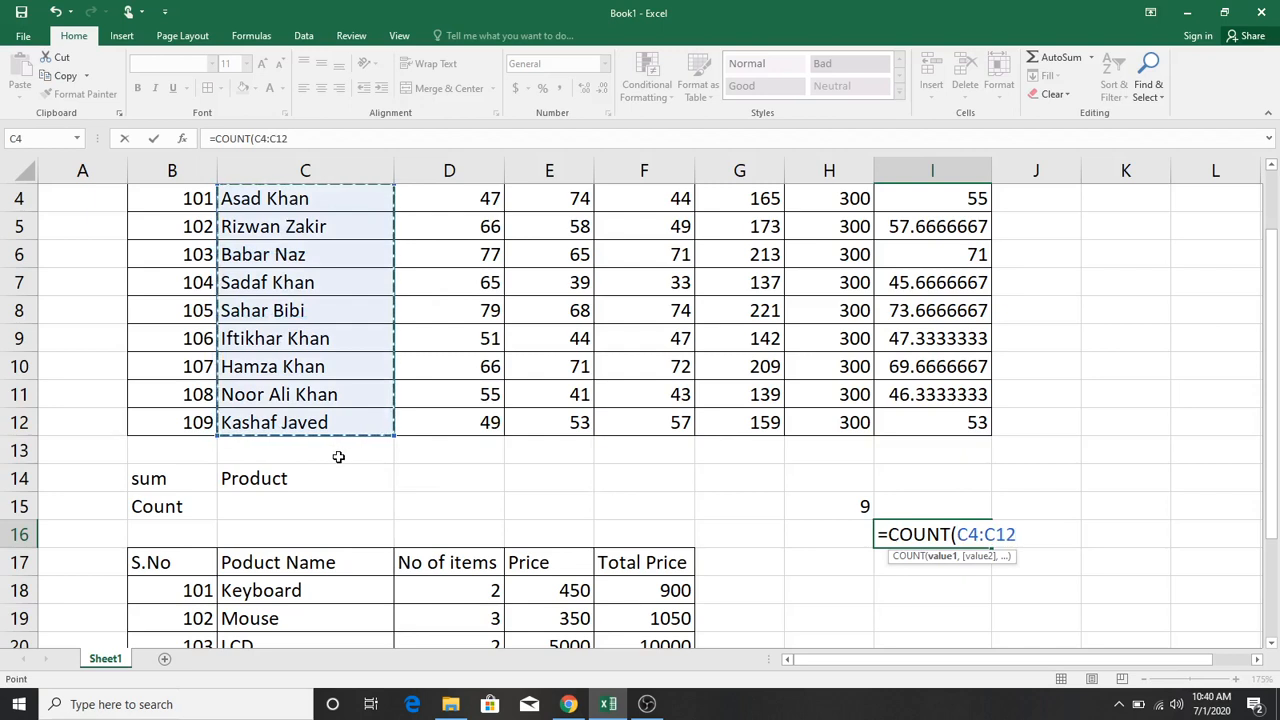
pyautogui.press('Return')
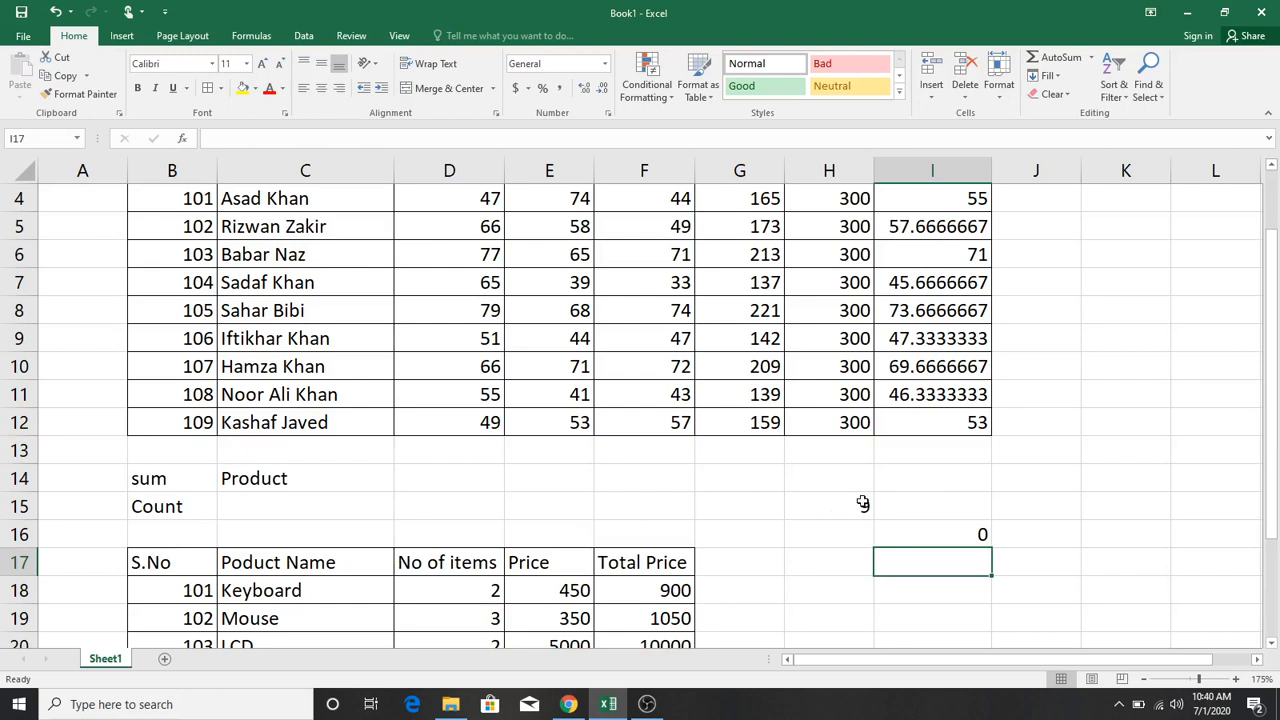
pyautogui.click(954, 535)
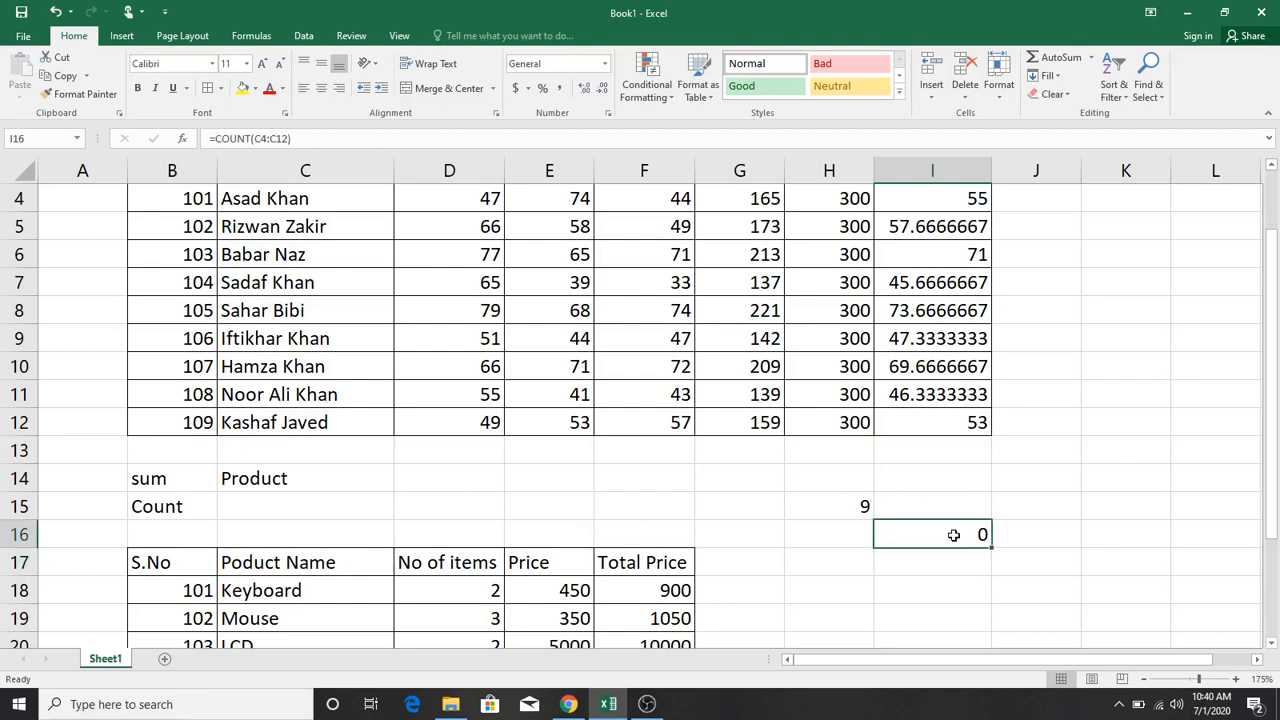
pyautogui.press('Delete')
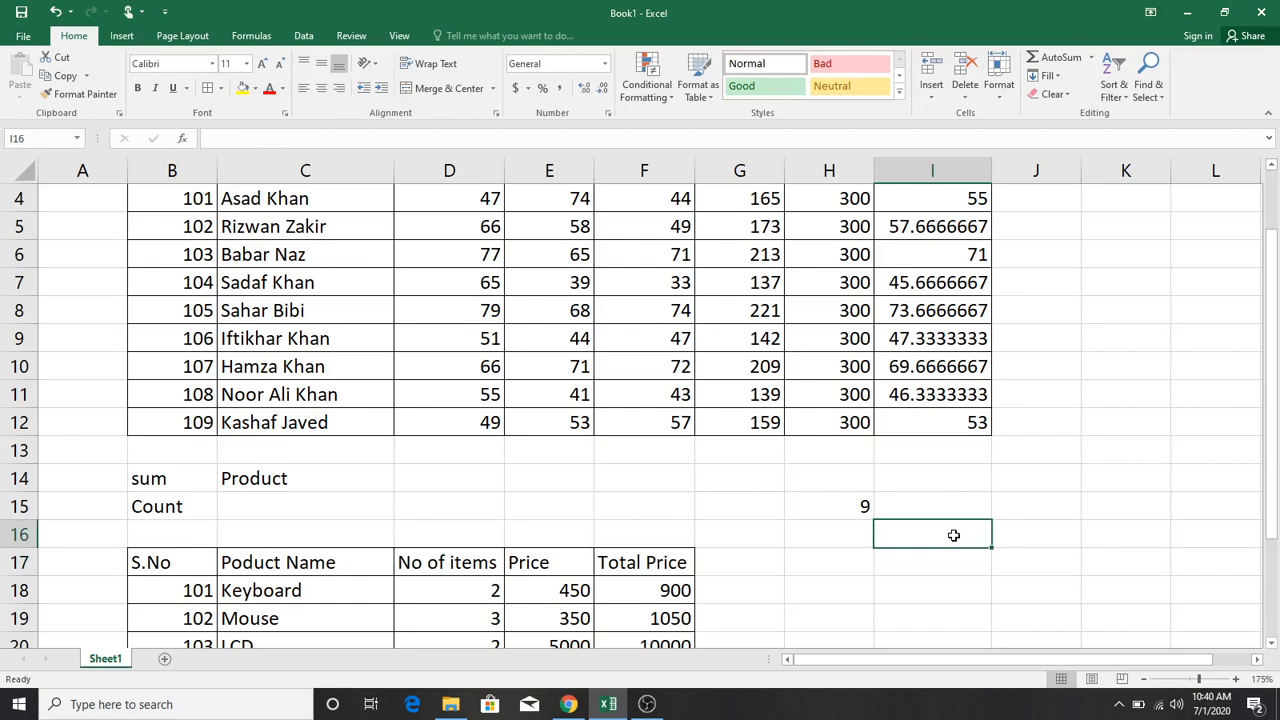
# Step: Add the label counta in cell C15, next to the Count label
pyautogui.click(352, 513)
pyautogui.write('c')
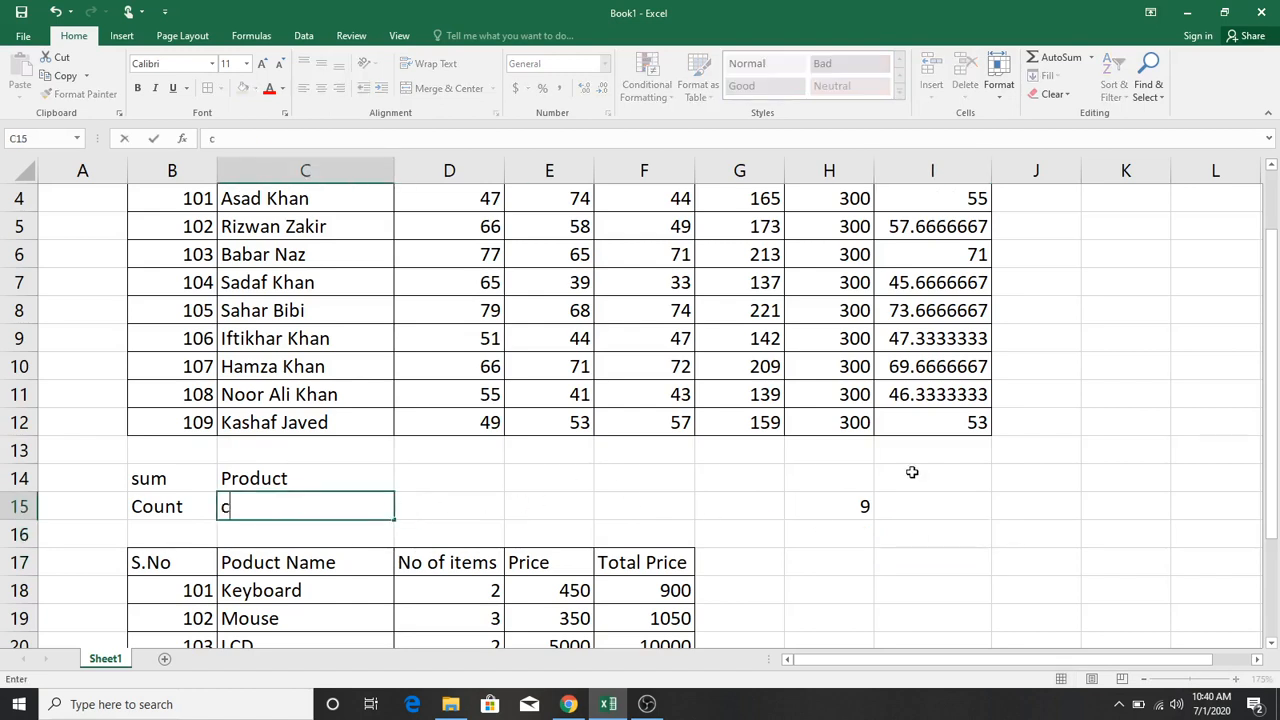
pyautogui.write('ounta')
pyautogui.press('Tab')
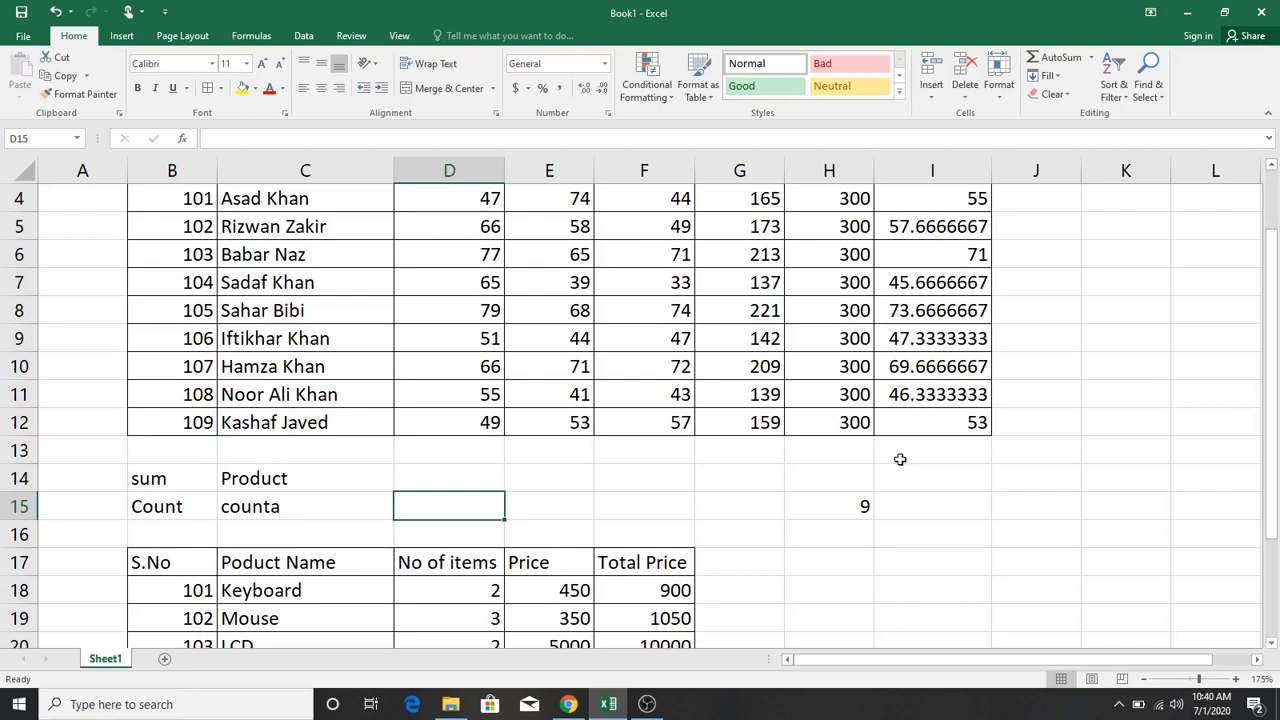
# Step: Count the students' serial numbers in I17 with the formula =COUNTA(B4:B12)
pyautogui.click(961, 548)
pyautogui.click(960, 557)
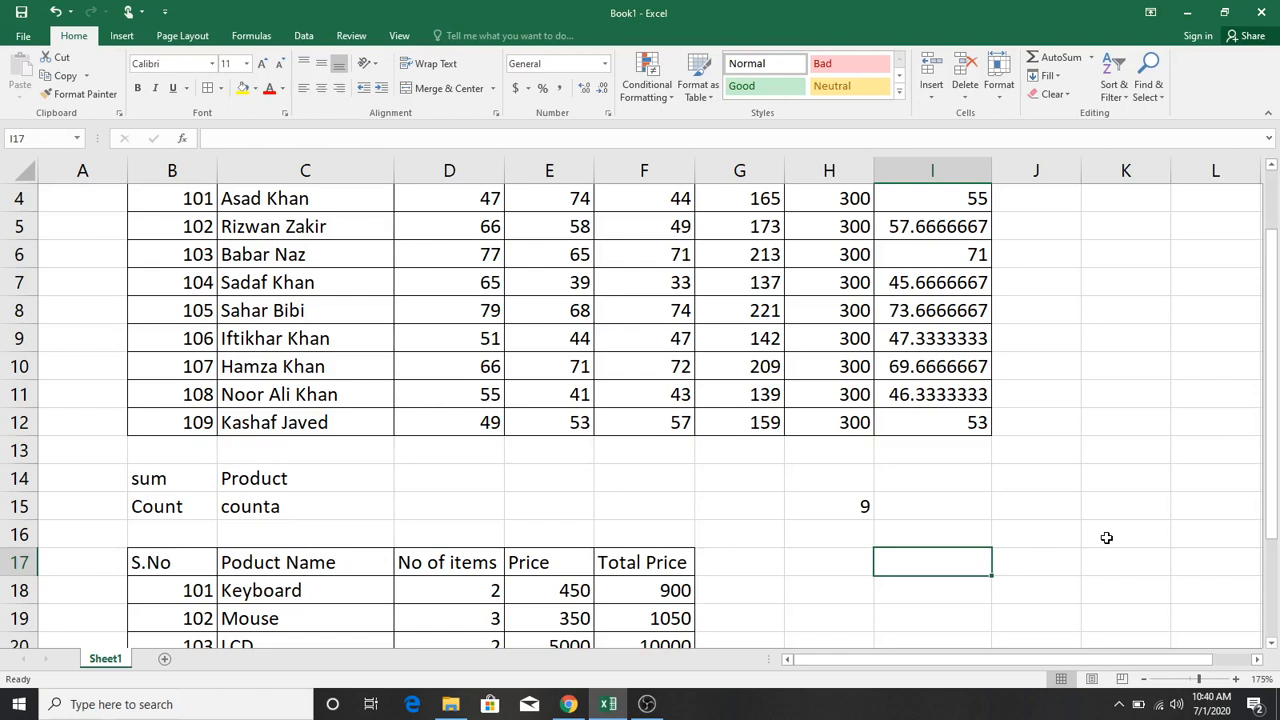
pyautogui.write('=co')
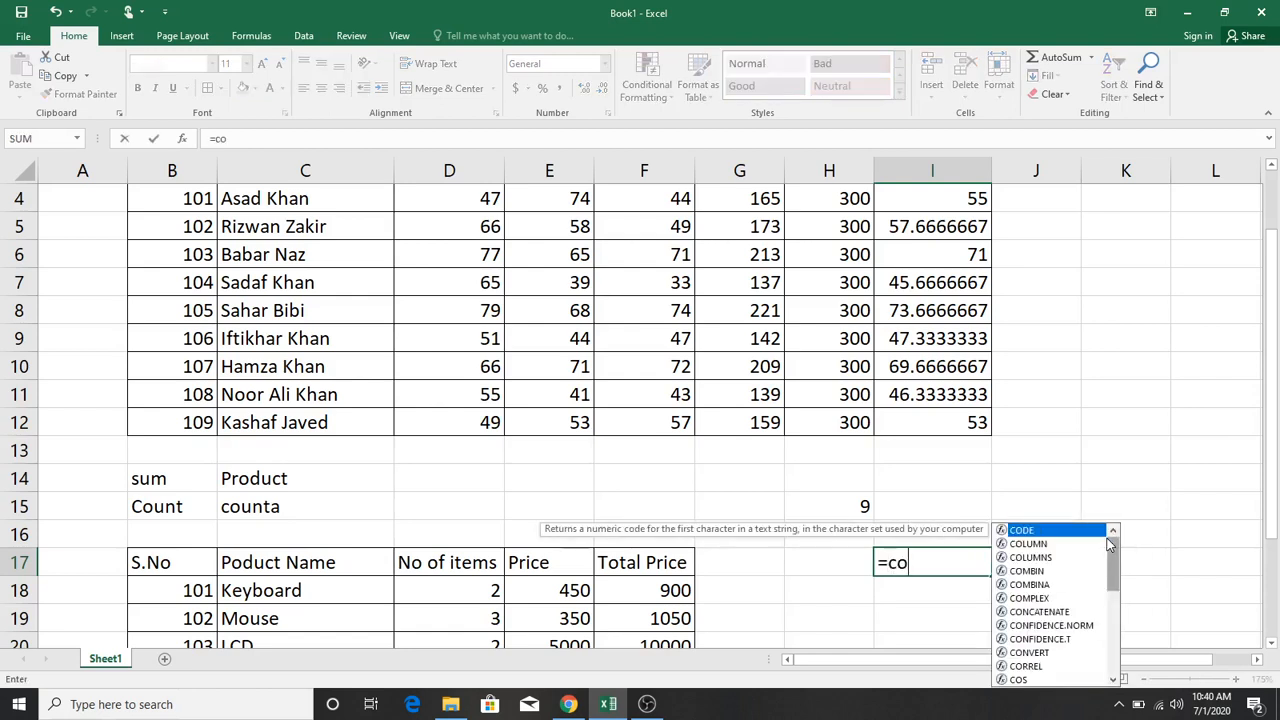
pyautogui.write('unta')
pyautogui.press('Tab')
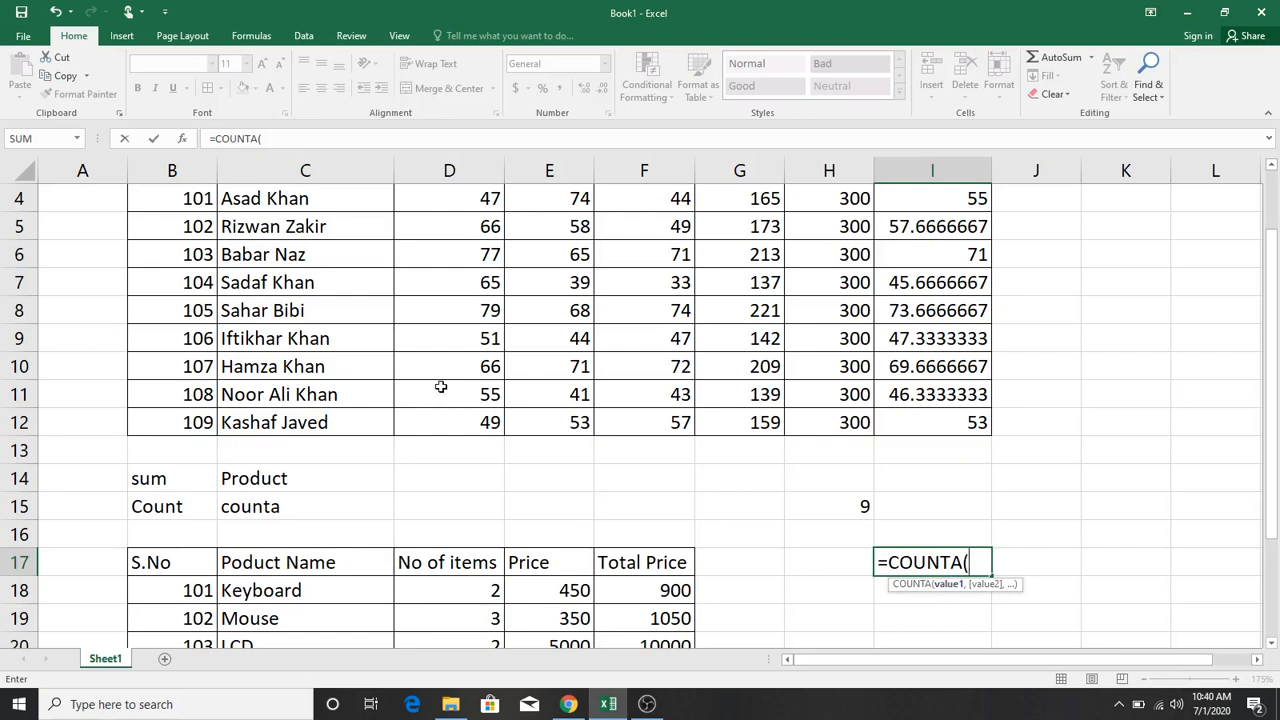
pyautogui.moveTo(198, 190); pyautogui.dragTo(178, 421)
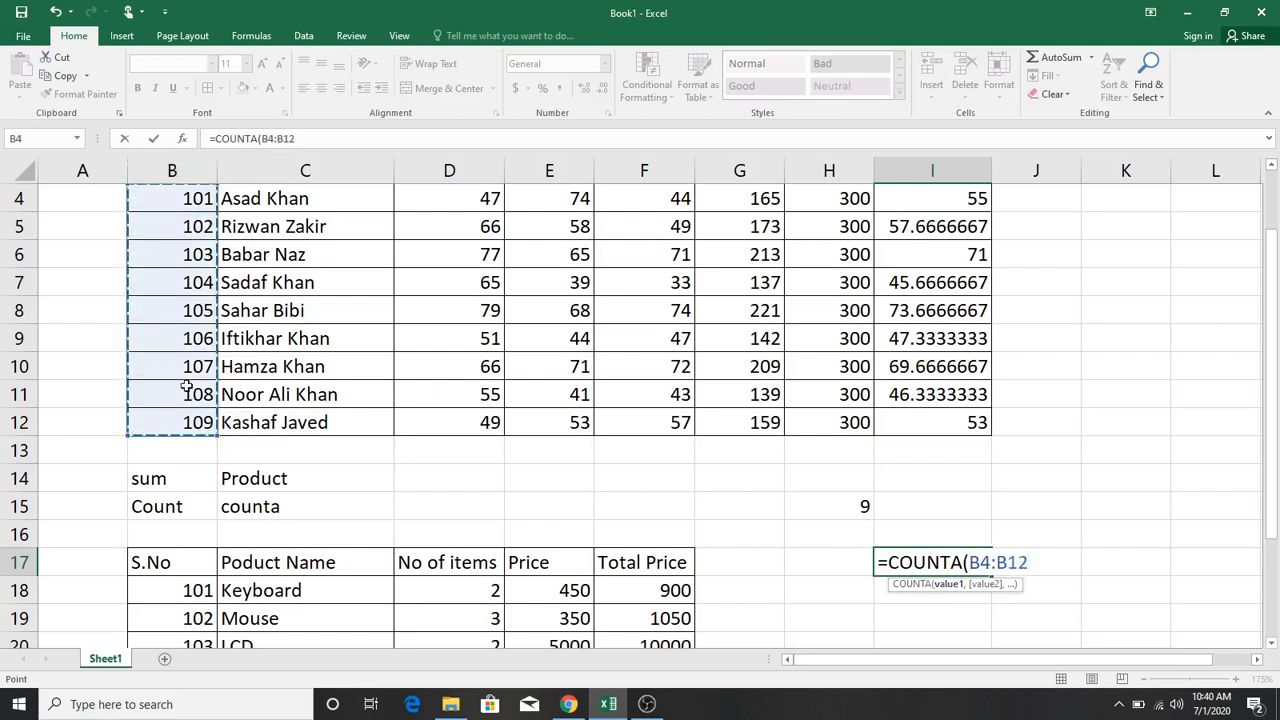
pyautogui.press('Return')
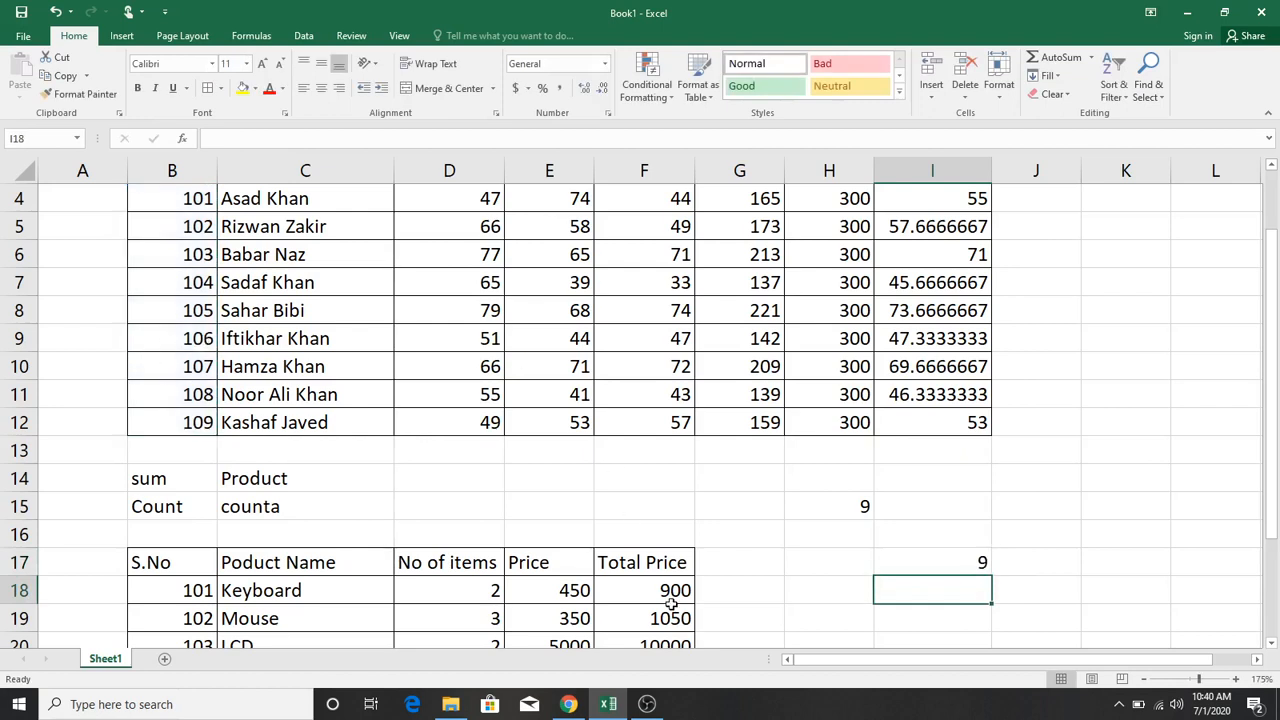
pyautogui.click(938, 556)
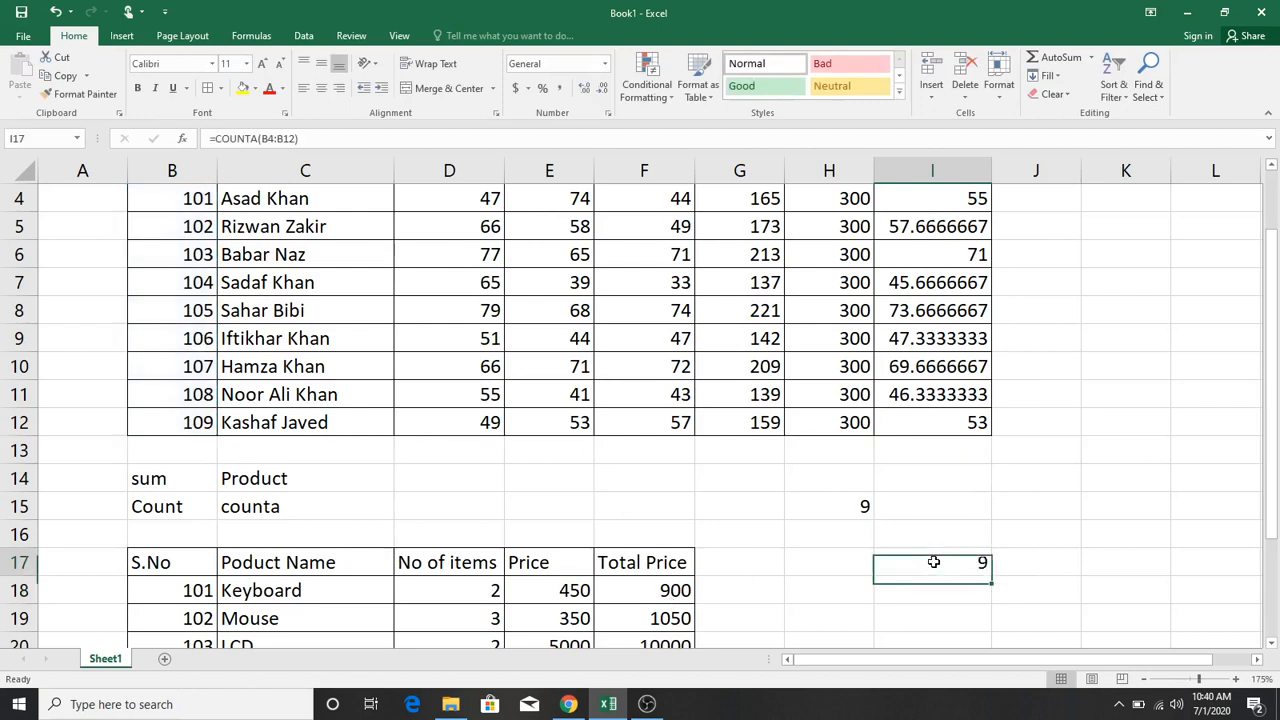
# Step: Count the student names in J17 with the formula =COUNTA(C4:C12)
pyautogui.click(1042, 556)
pyautogui.write('=counta')
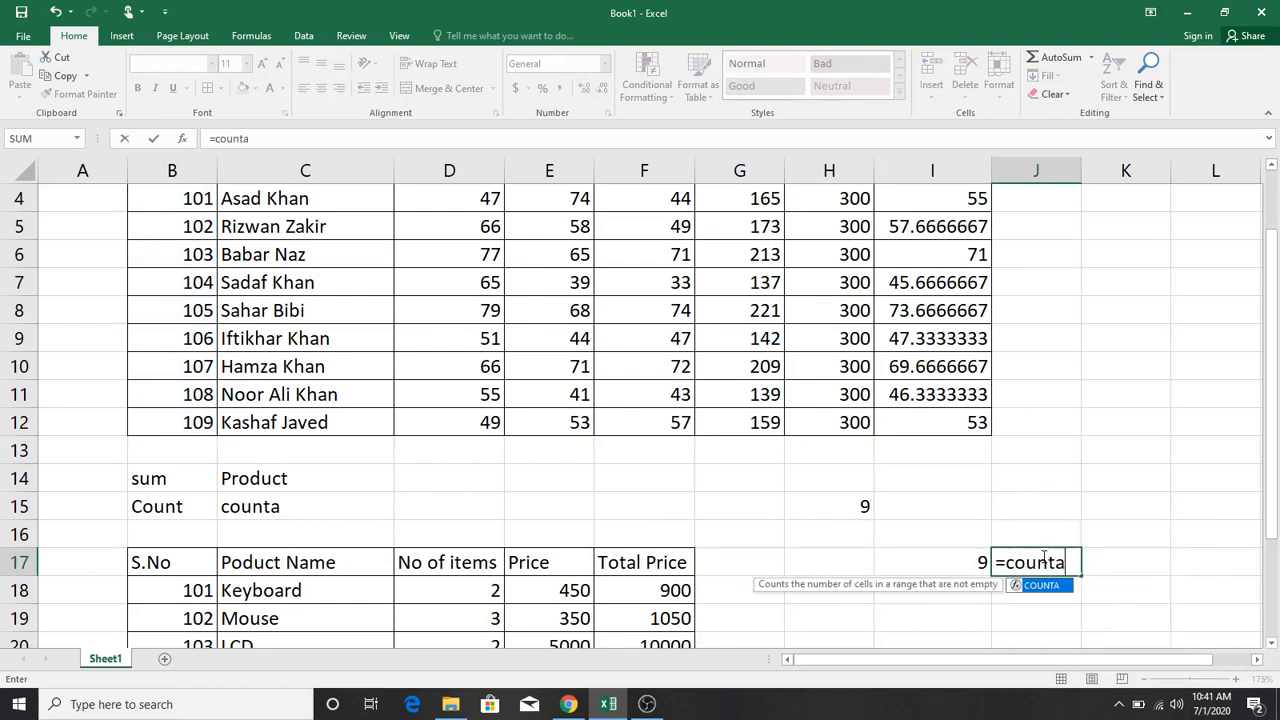
pyautogui.press('Tab')
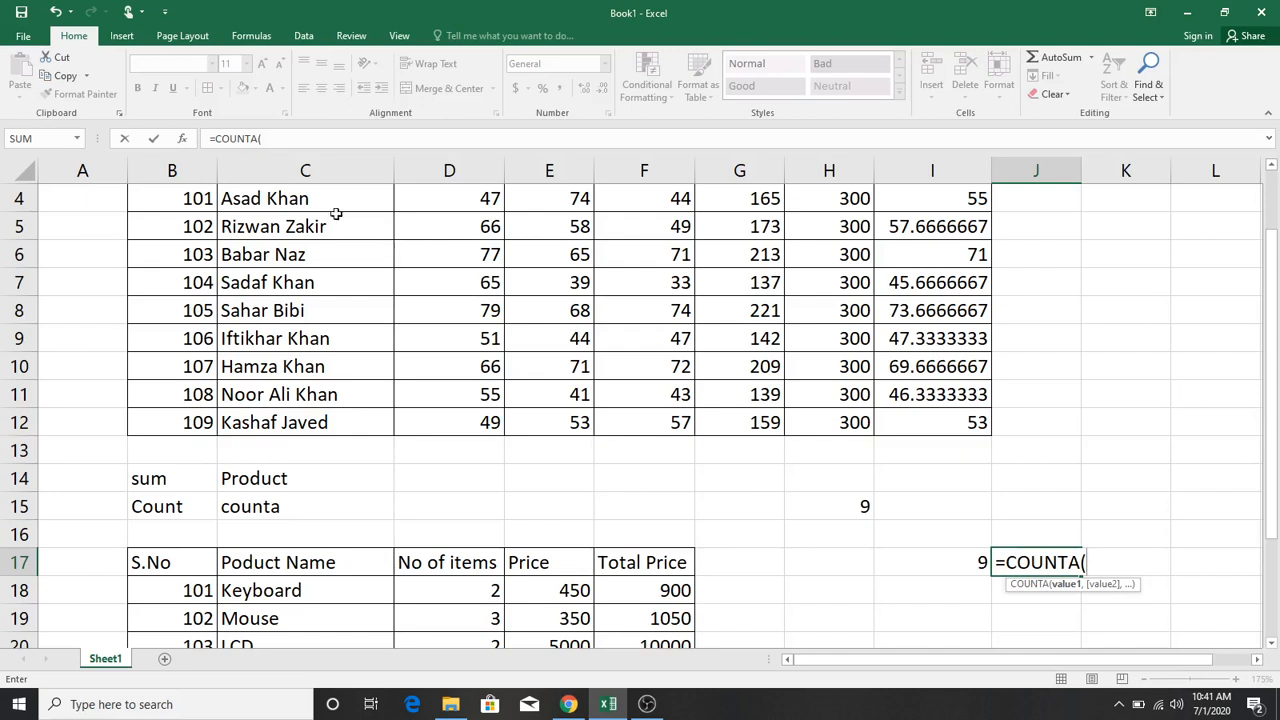
pyautogui.moveTo(288, 198); pyautogui.dragTo(290, 422)
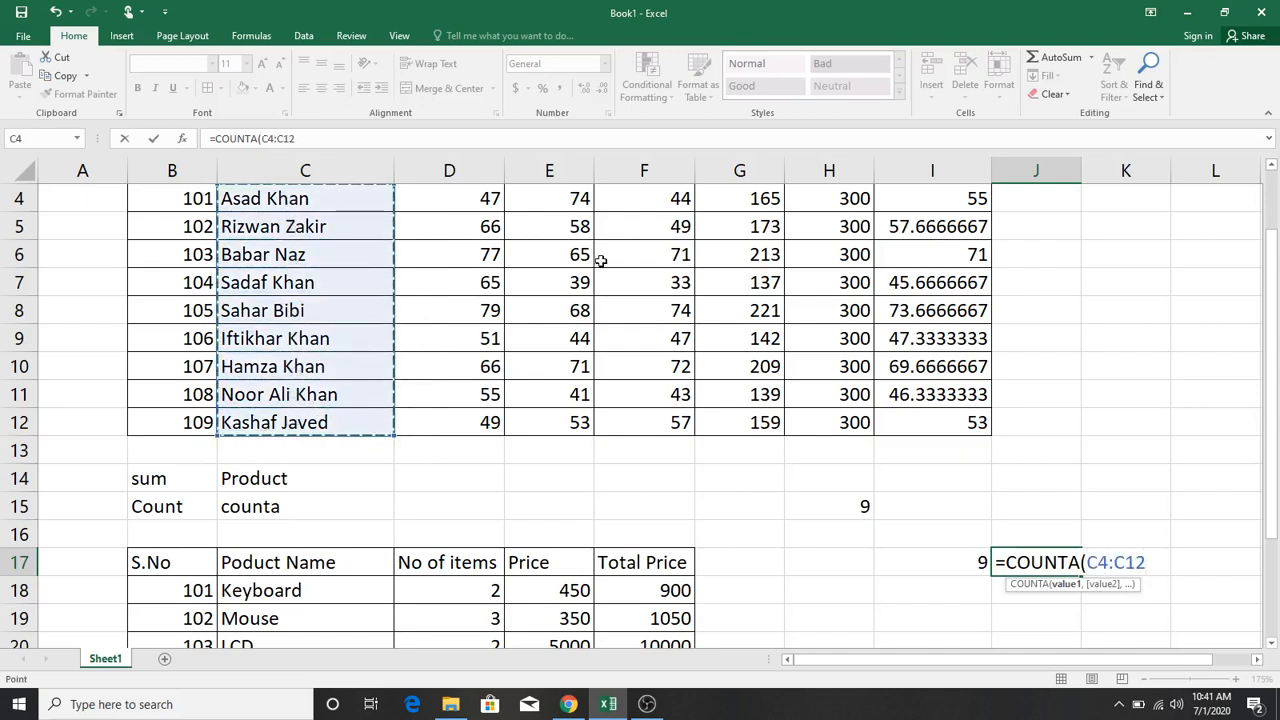
pyautogui.press('Return')
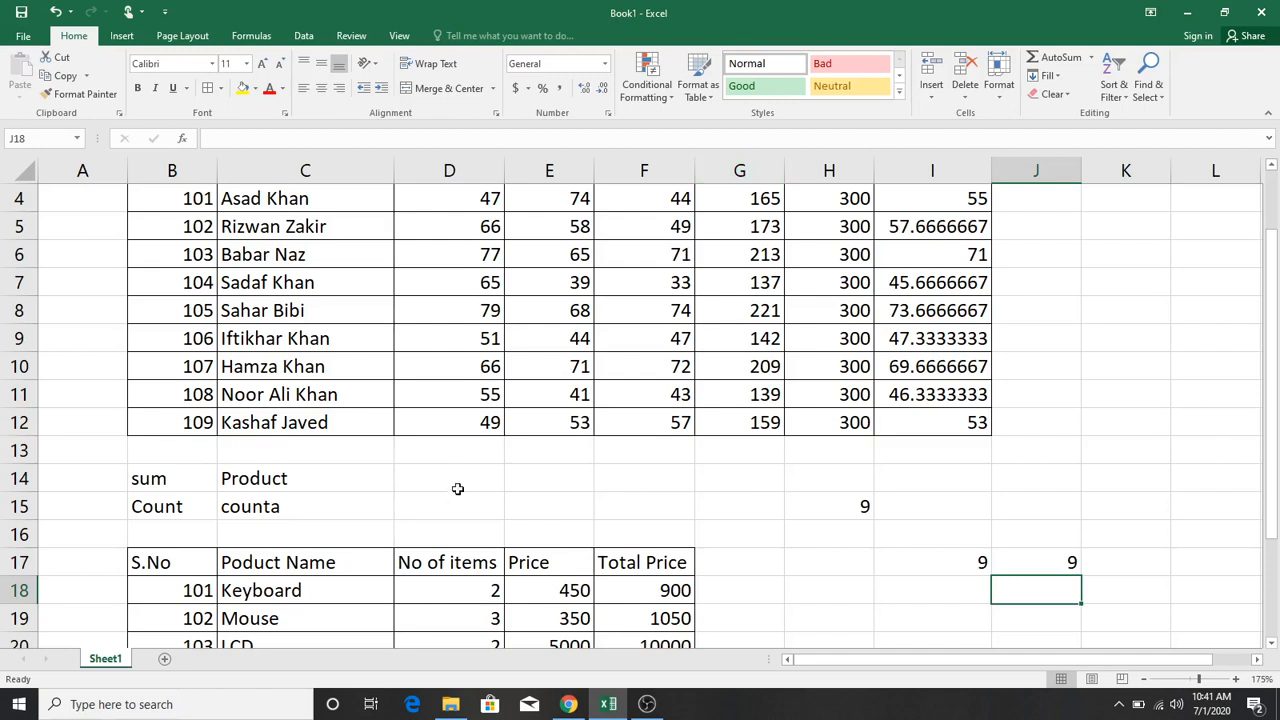
# Step: Add the label countblank in cell D15, next to the counta label
pyautogui.click(456, 508)
pyautogui.write('countn')
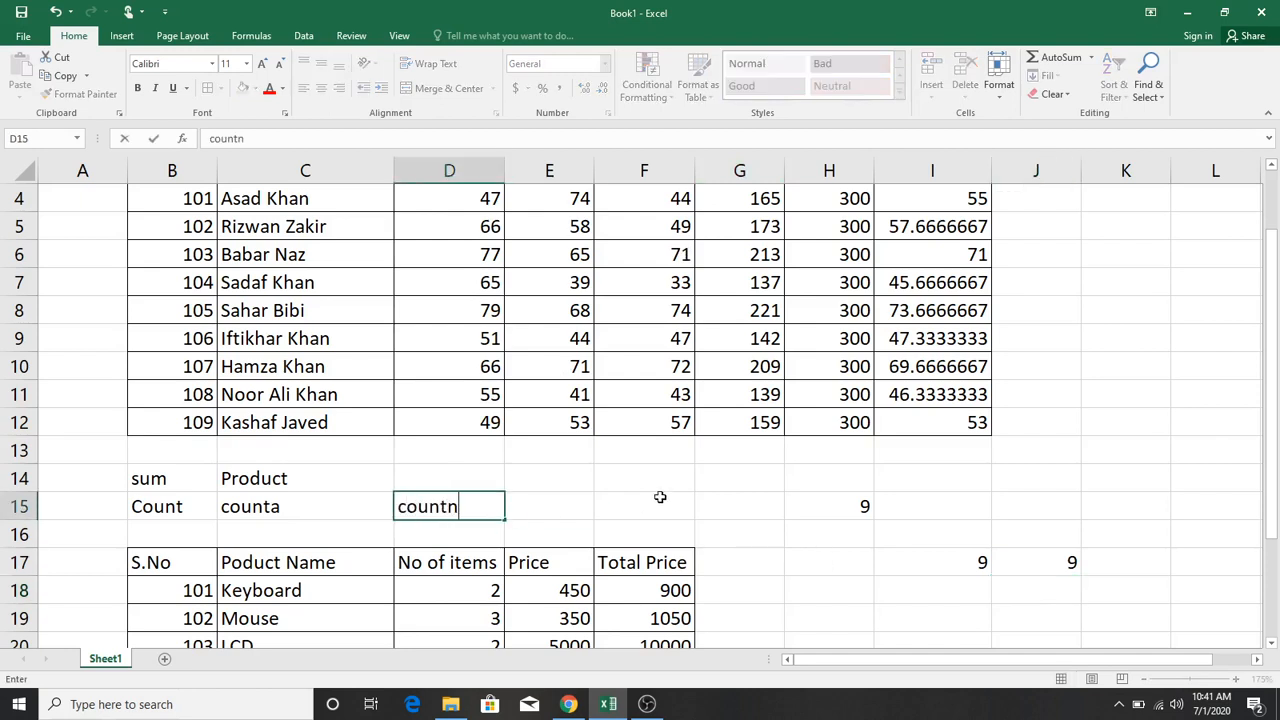
pyautogui.press('BackSpace')
pyautogui.write('blank')
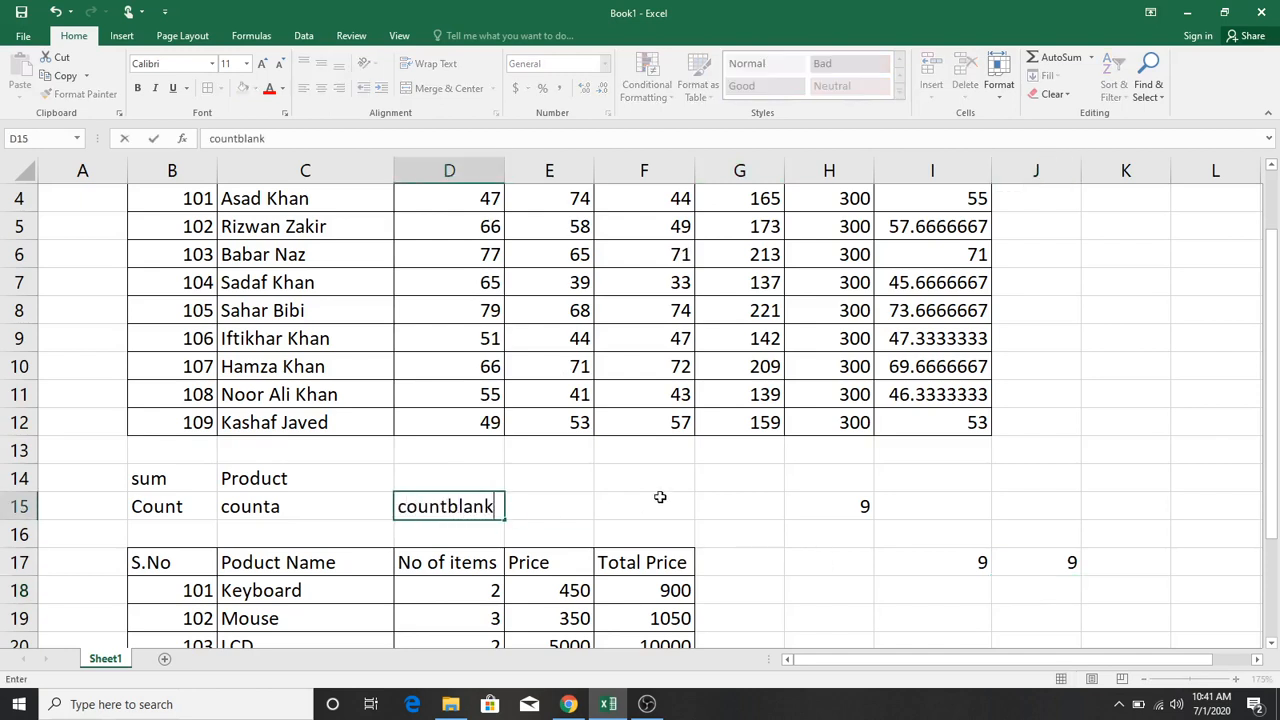
pyautogui.press('Return')
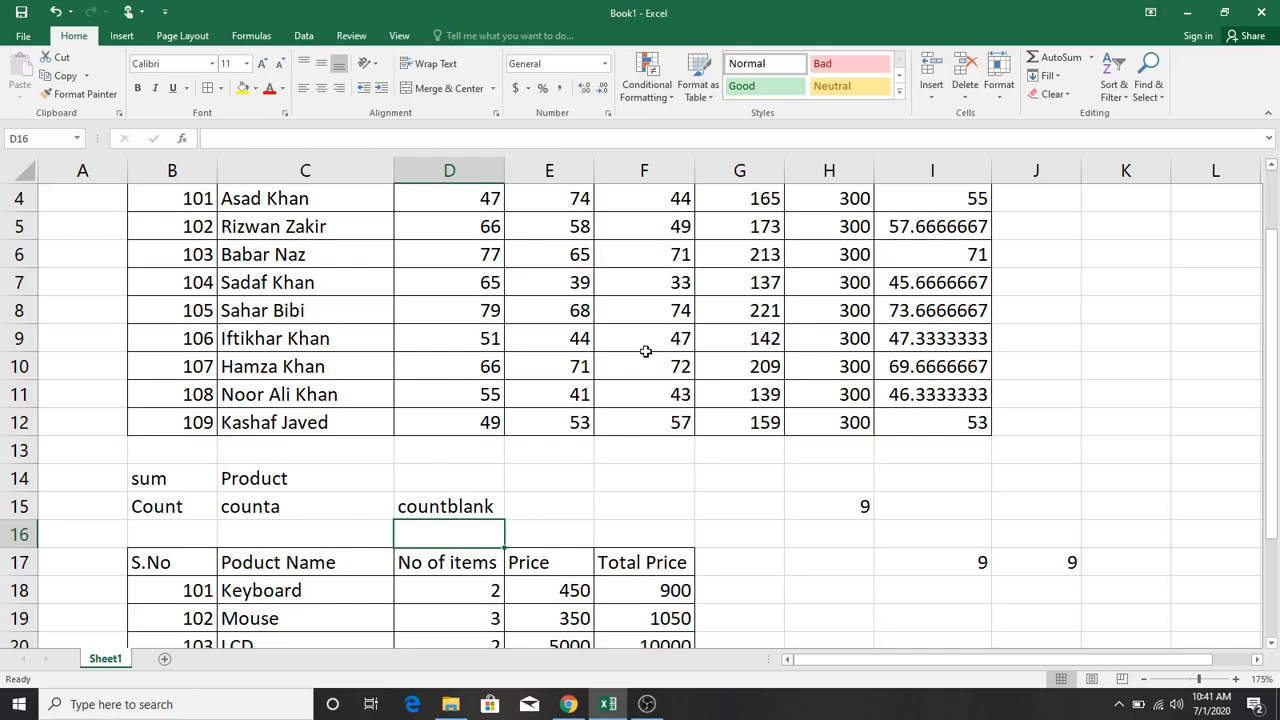
# Step: Fill I20:I30 with the sample numbers 4, 2, 3, 6, 4, 3, 5 and 5, leaving I21, I24 and I27 empty
pyautogui.scroll(-3, 646, 351)
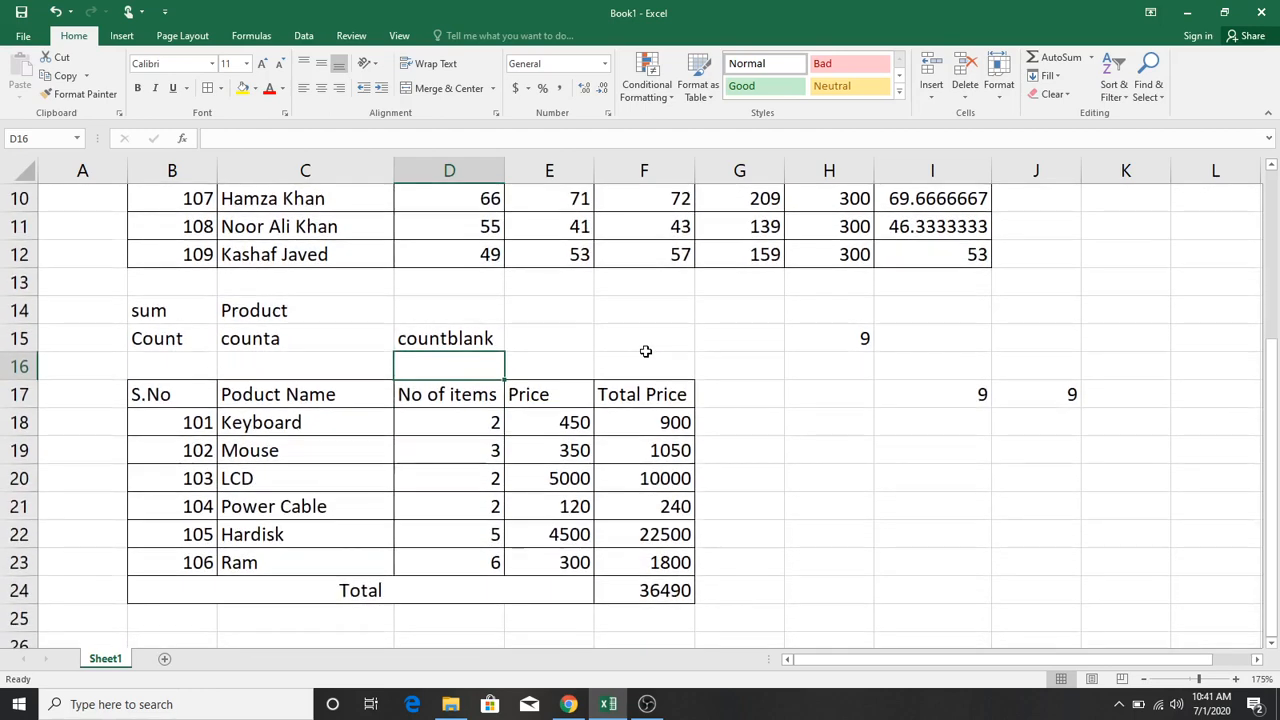
pyautogui.scroll(-1, 654, 344)
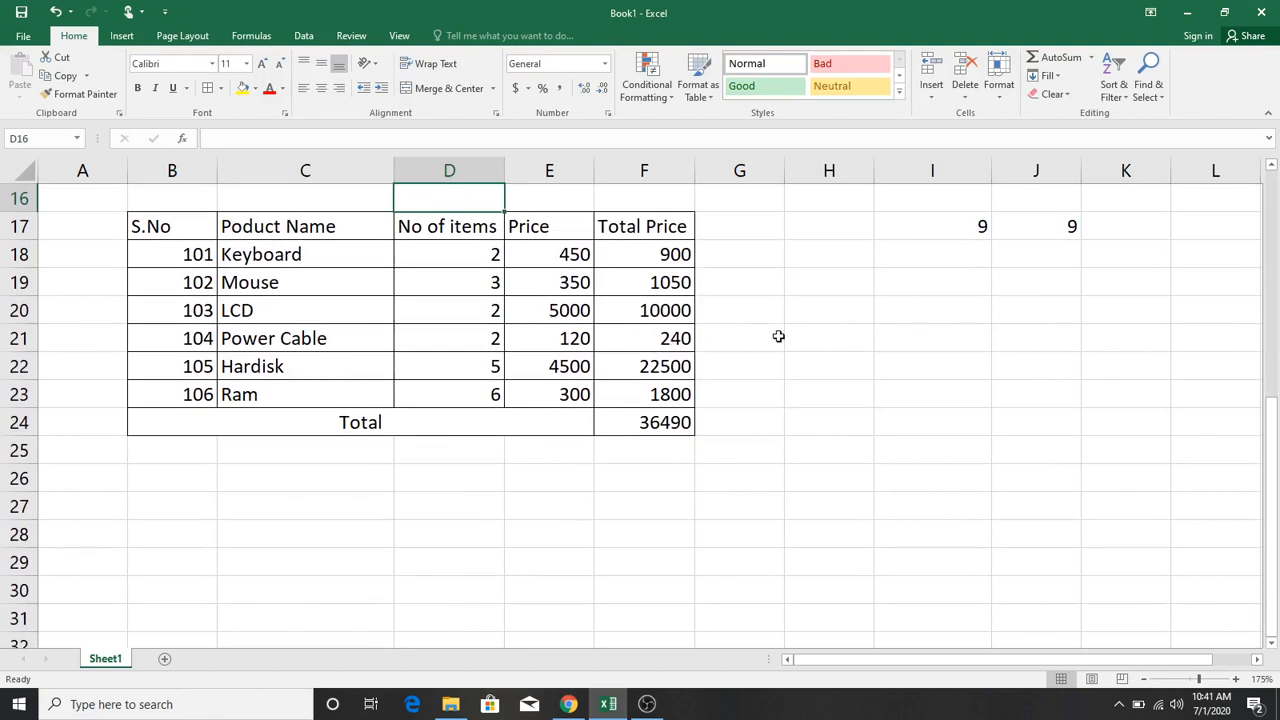
pyautogui.click(909, 314)
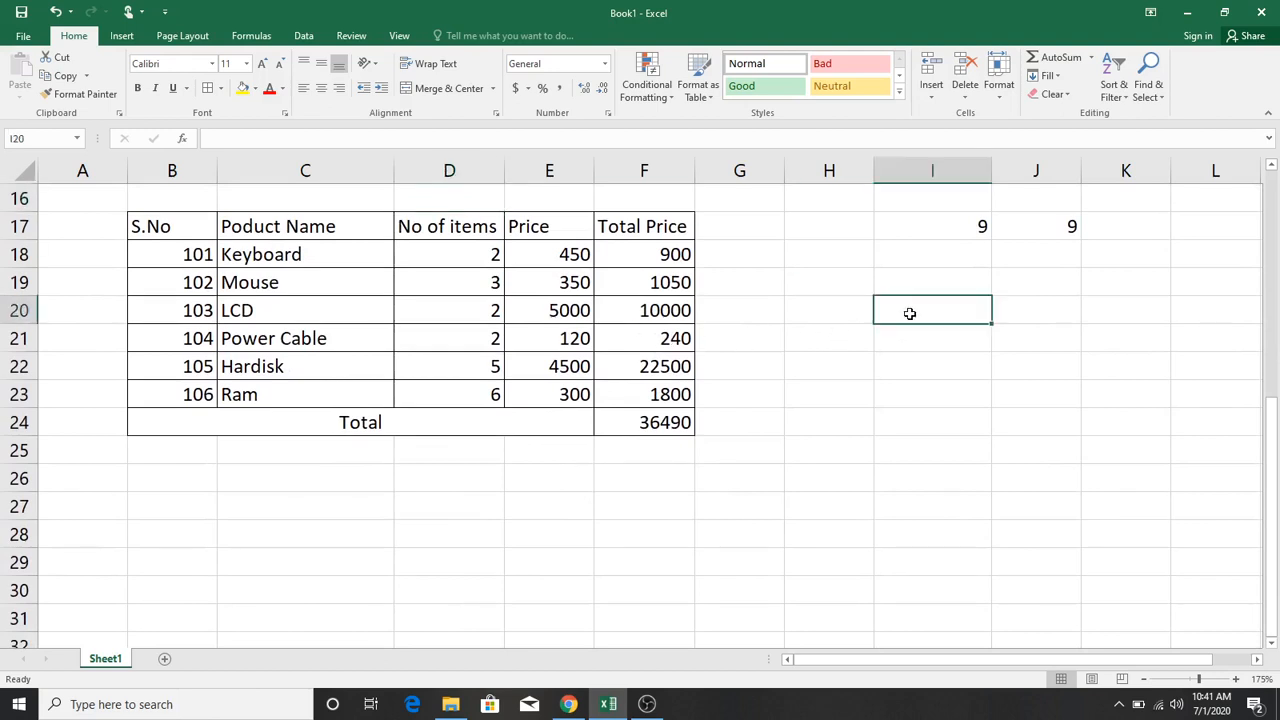
pyautogui.write('4')
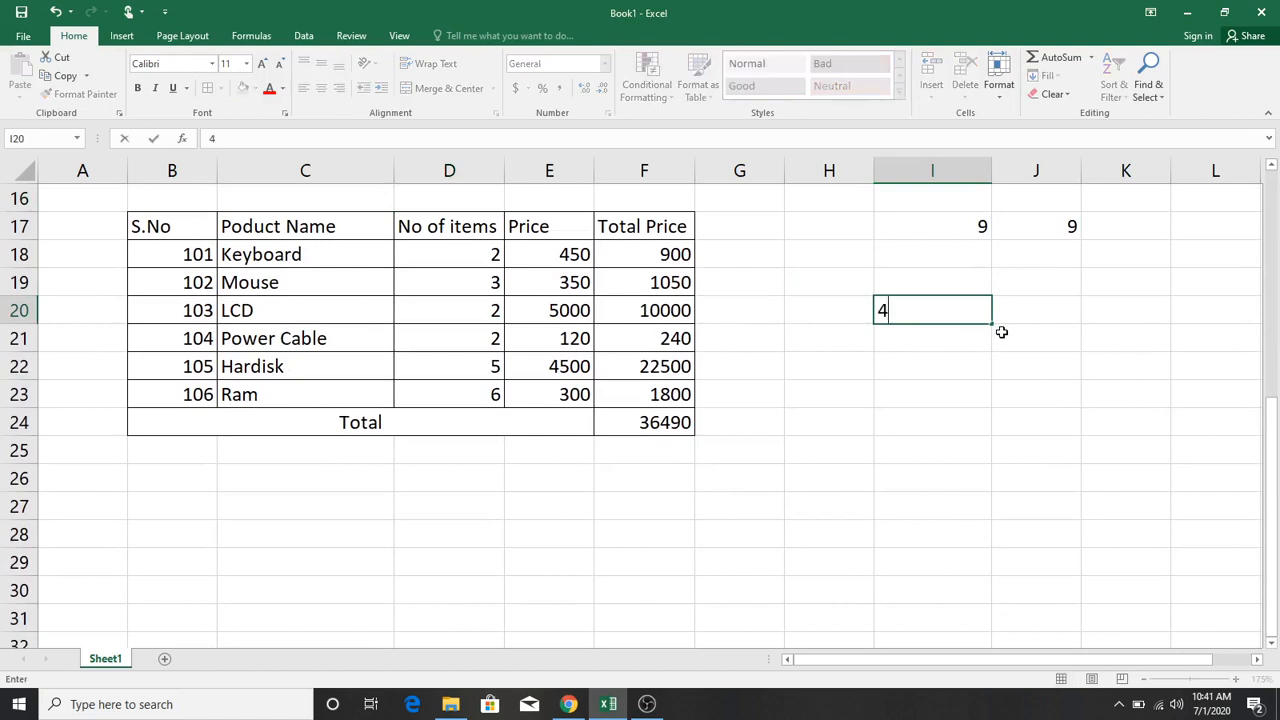
pyautogui.press('Return')
pyautogui.press('Return')
pyautogui.write('2')
pyautogui.press('Return')
pyautogui.write('3')
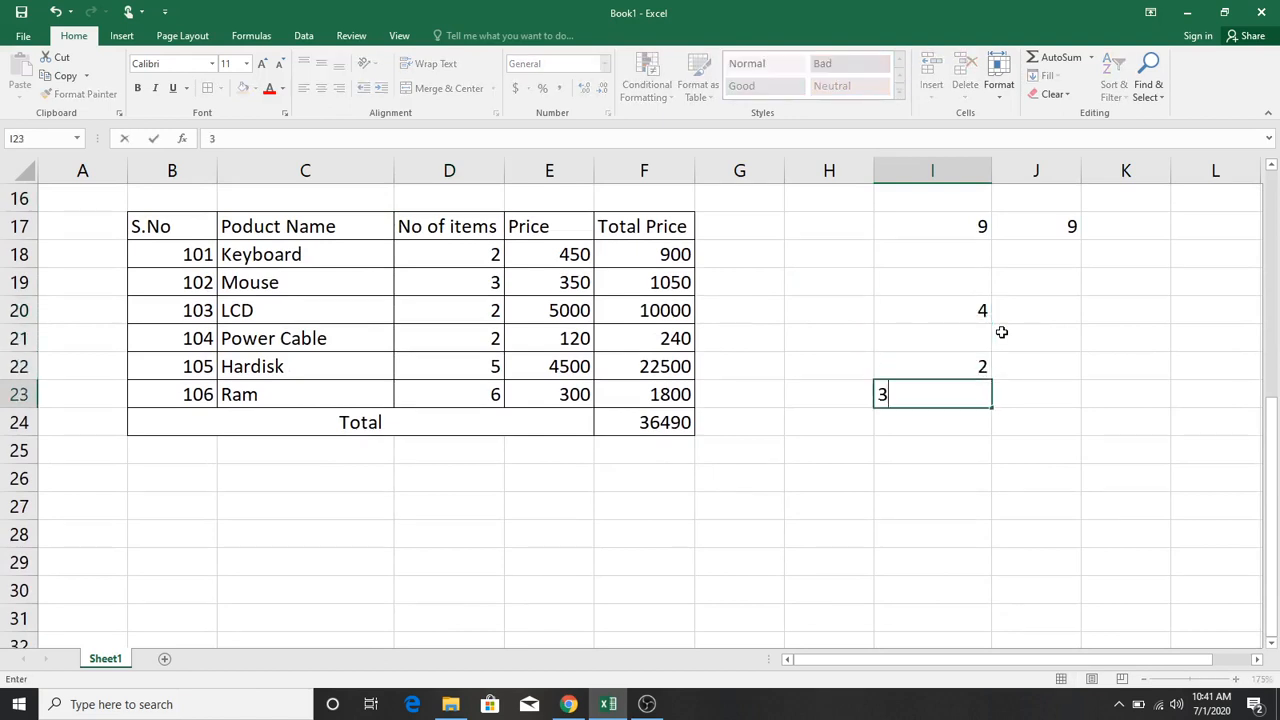
pyautogui.press('Return')
pyautogui.press('Return')
pyautogui.write('6')
pyautogui.press('Return')
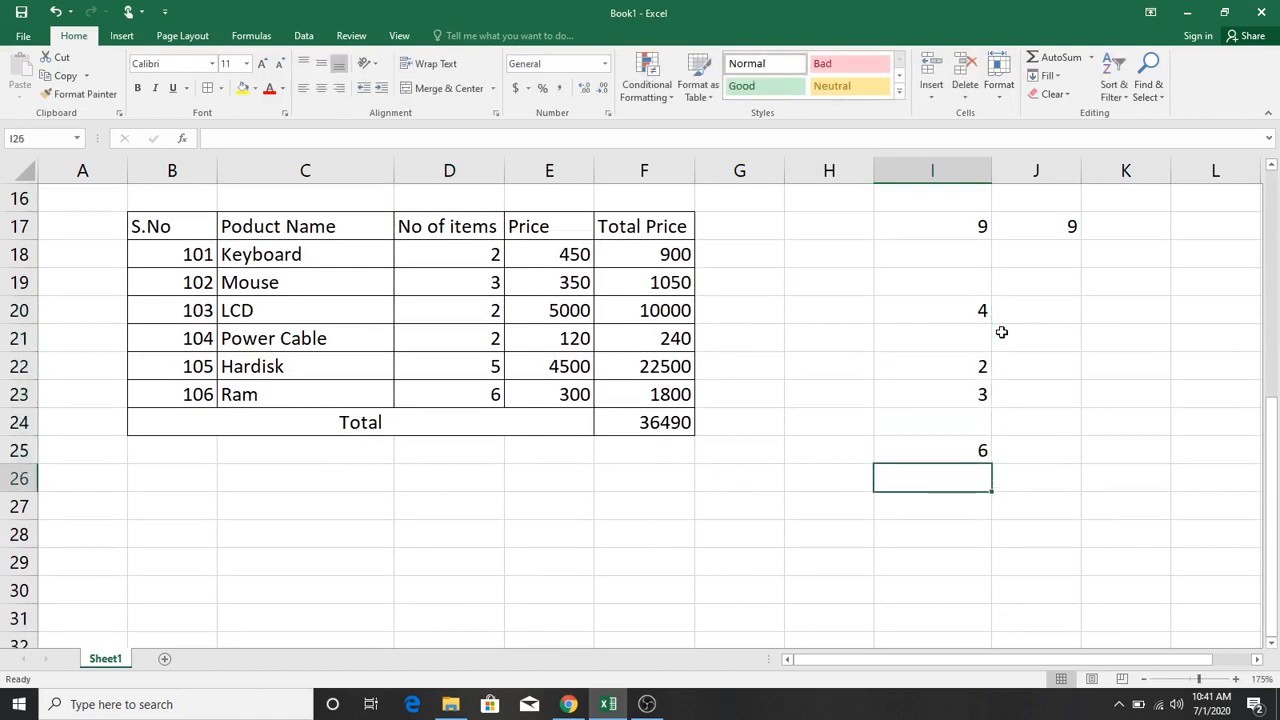
pyautogui.write('4')
pyautogui.press('Return')
pyautogui.press('Return')
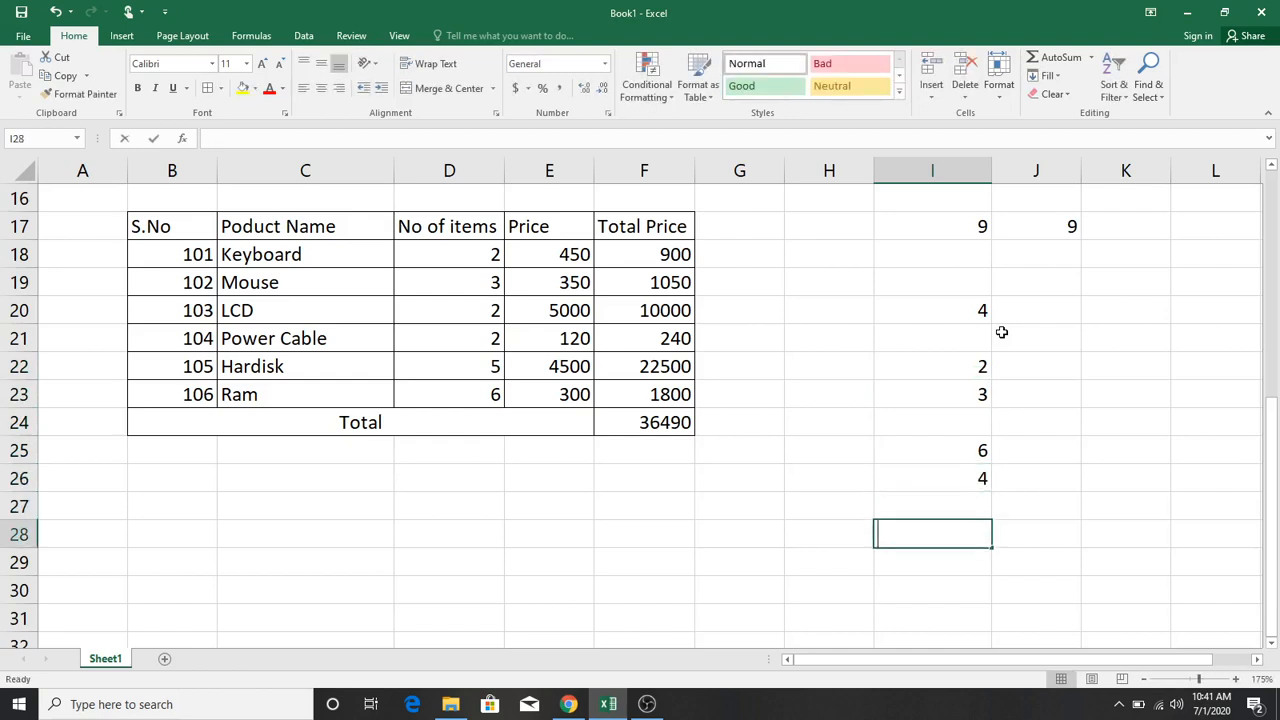
pyautogui.write('3')
pyautogui.press('Return')
pyautogui.write('5')
pyautogui.press('Return')
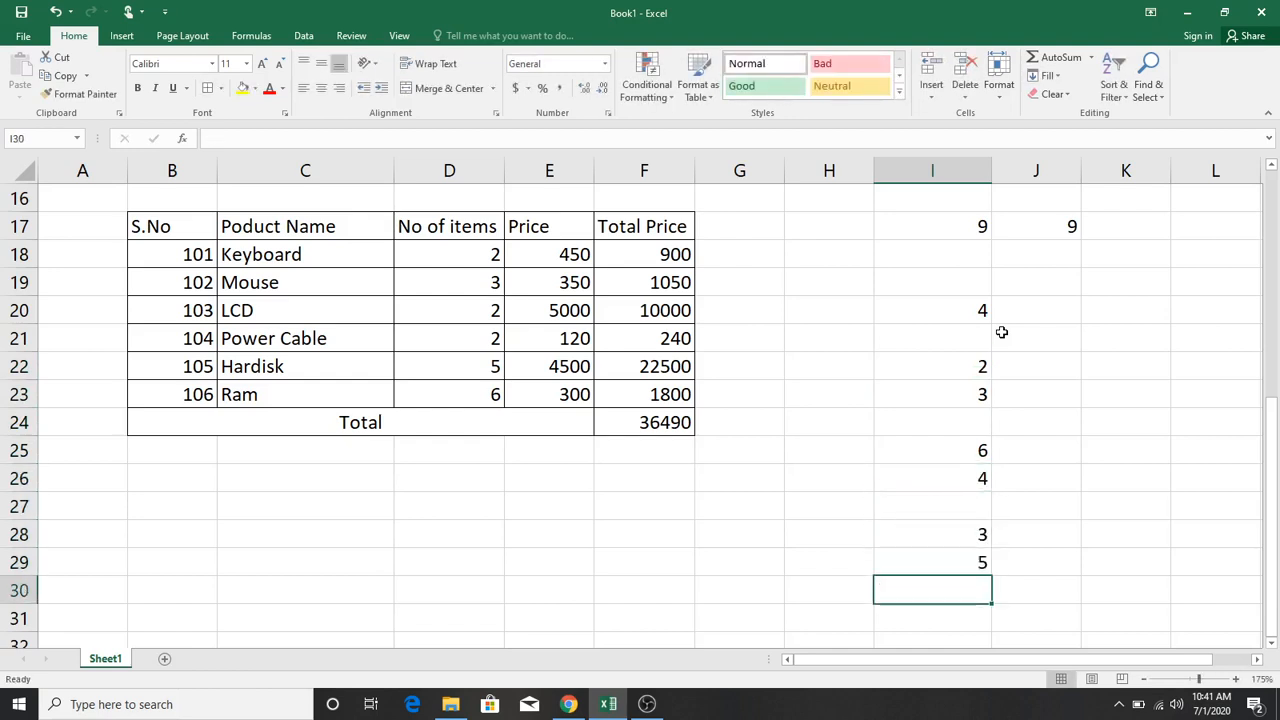
pyautogui.write('5')
pyautogui.press('Return')
# Step: Apply borders around all cells of the sample number list in I20:I30
pyautogui.moveTo(943, 316); pyautogui.dragTo(940, 594)
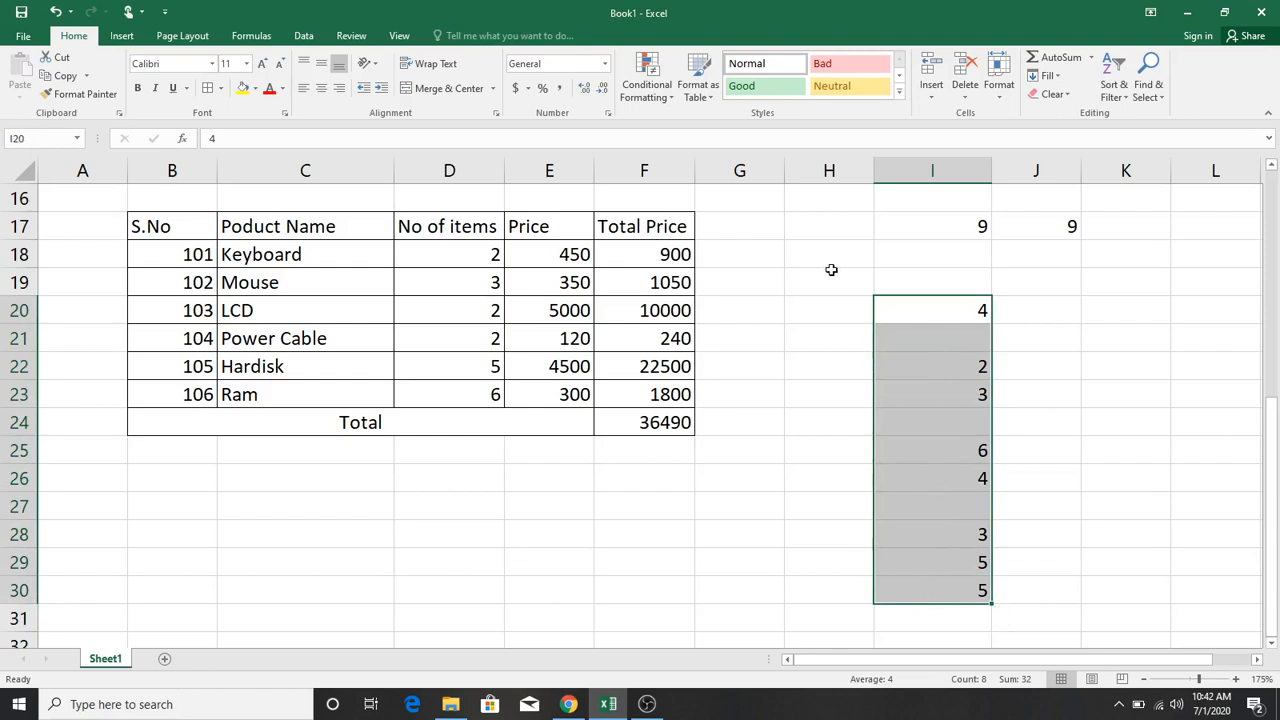
pyautogui.click(208, 90)
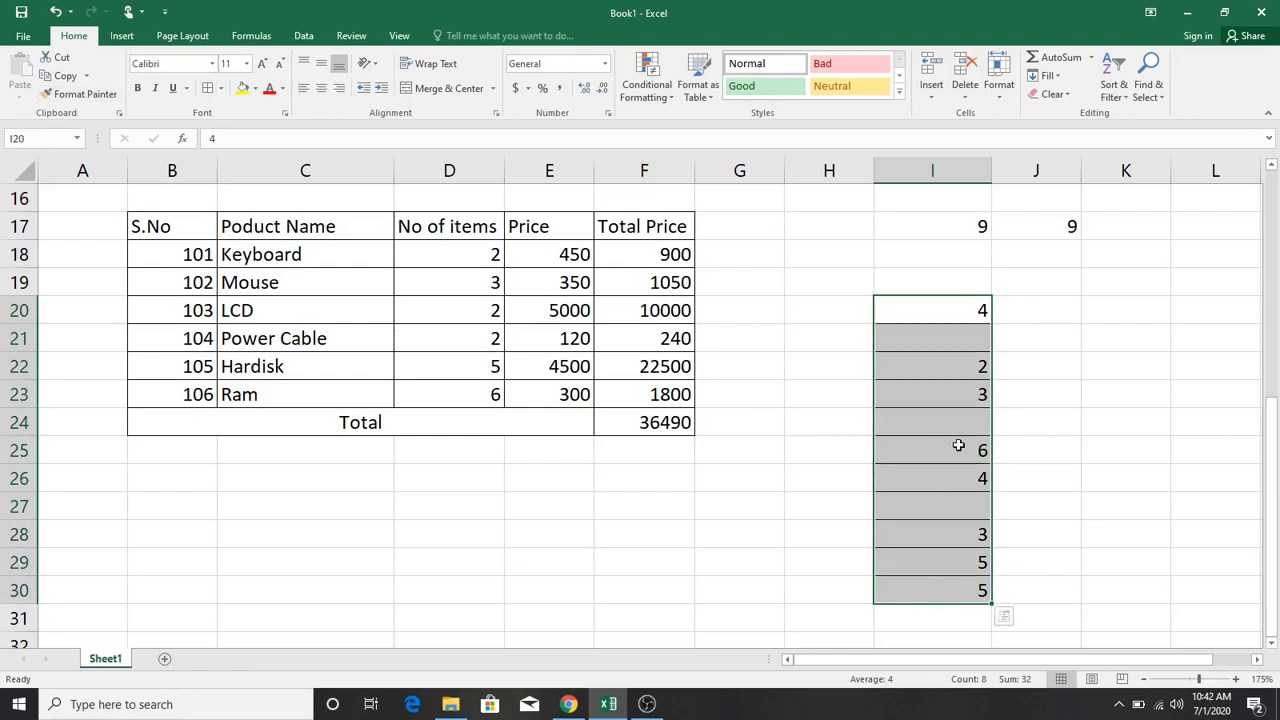
# Step: Count the empty cells of the sample list in K26 with the formula =COUNTBLANK(I20:I30)
pyautogui.click(1133, 473)
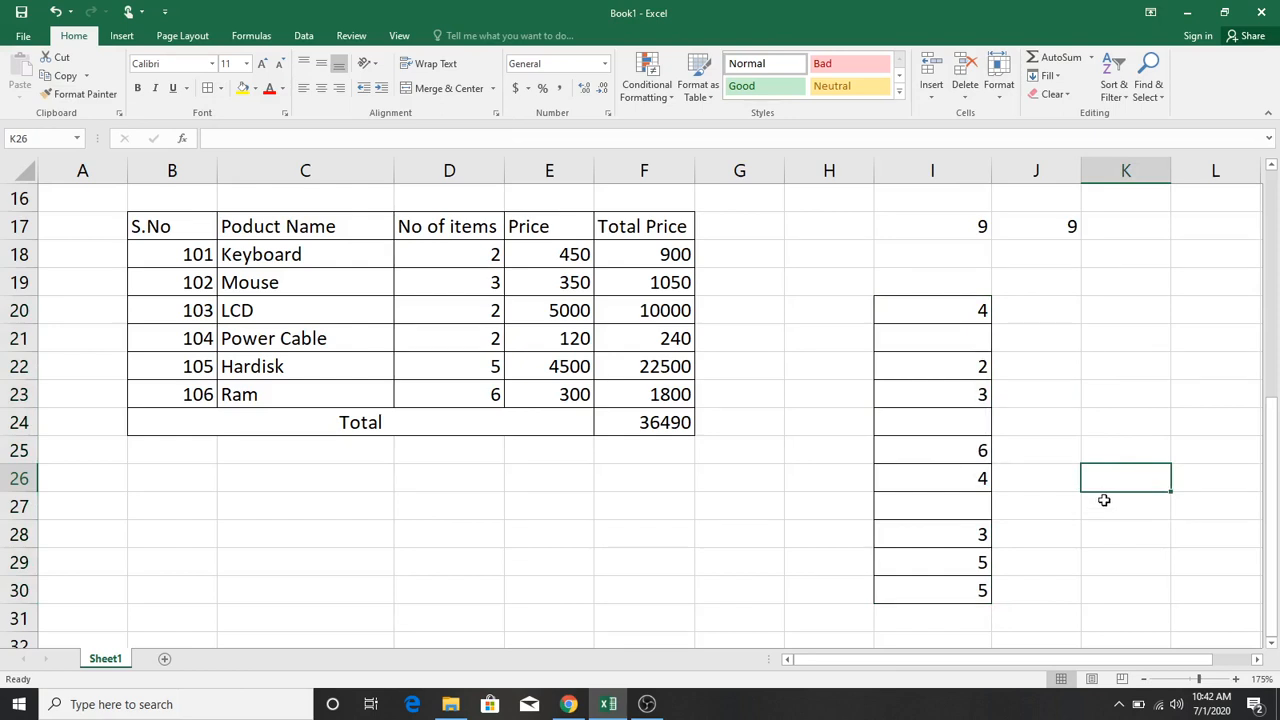
pyautogui.write('=')
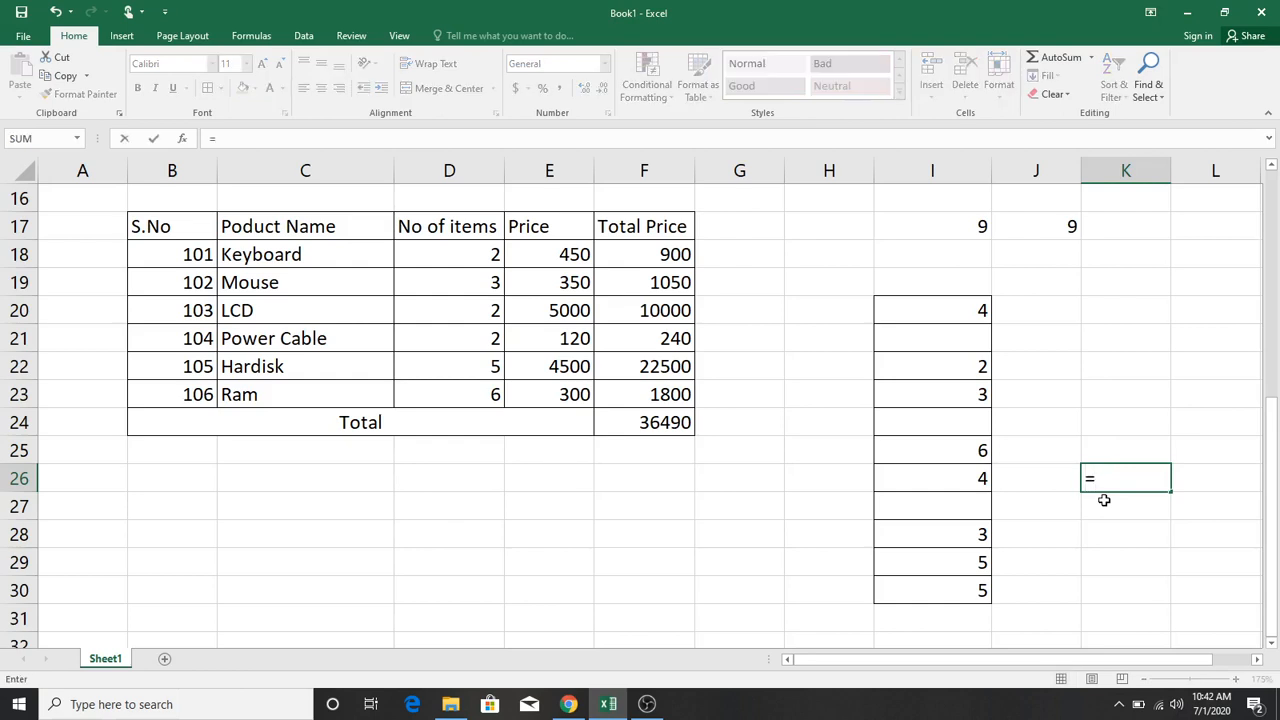
pyautogui.write('countbl')
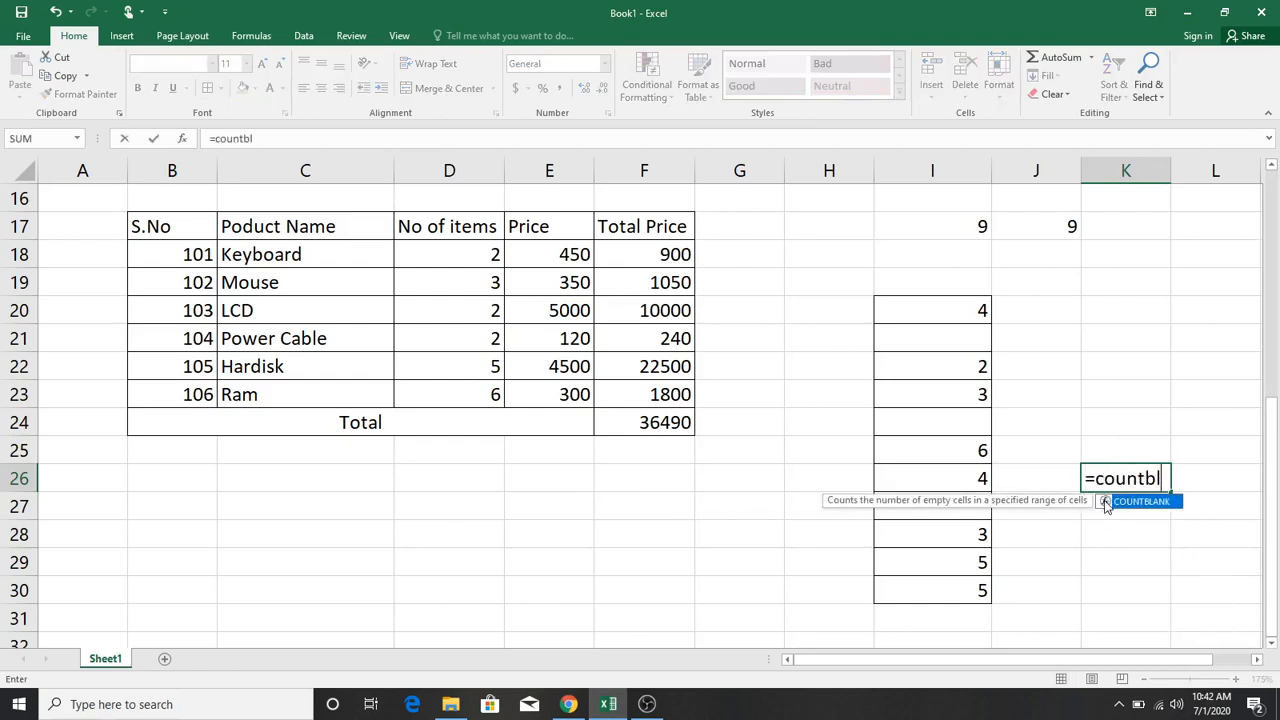
pyautogui.press('Tab')
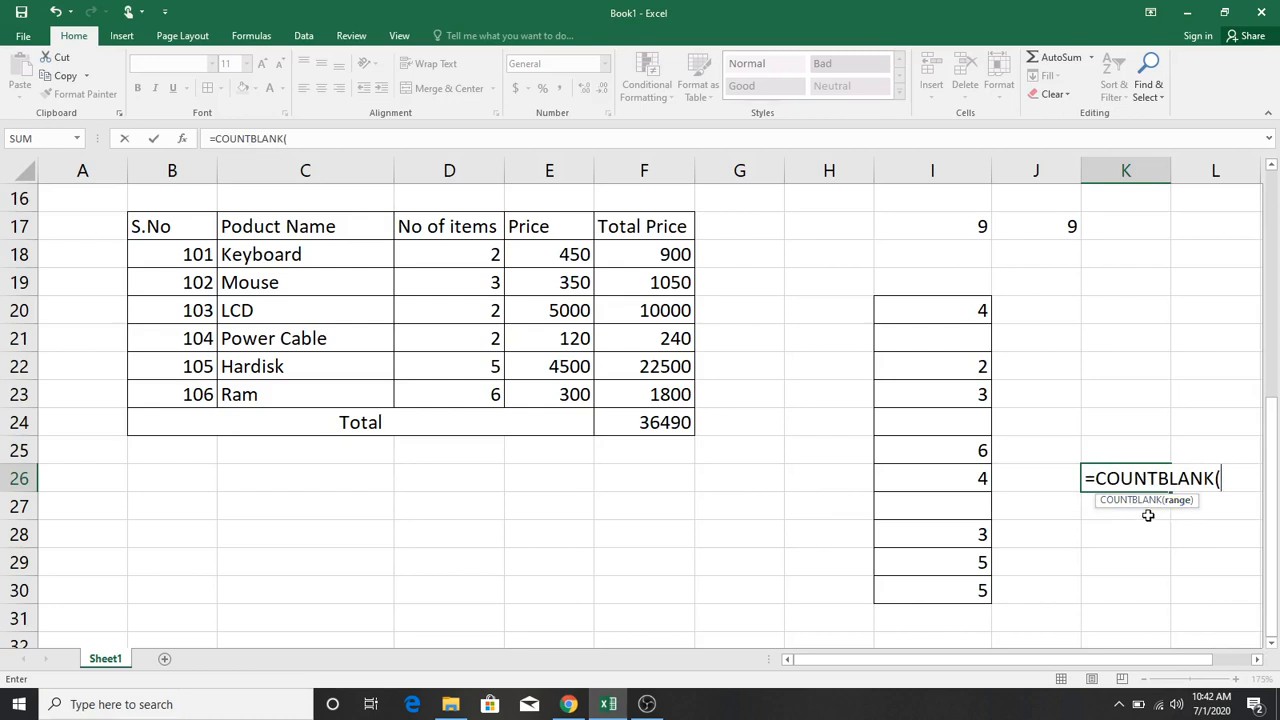
pyautogui.moveTo(964, 311); pyautogui.dragTo(956, 578)
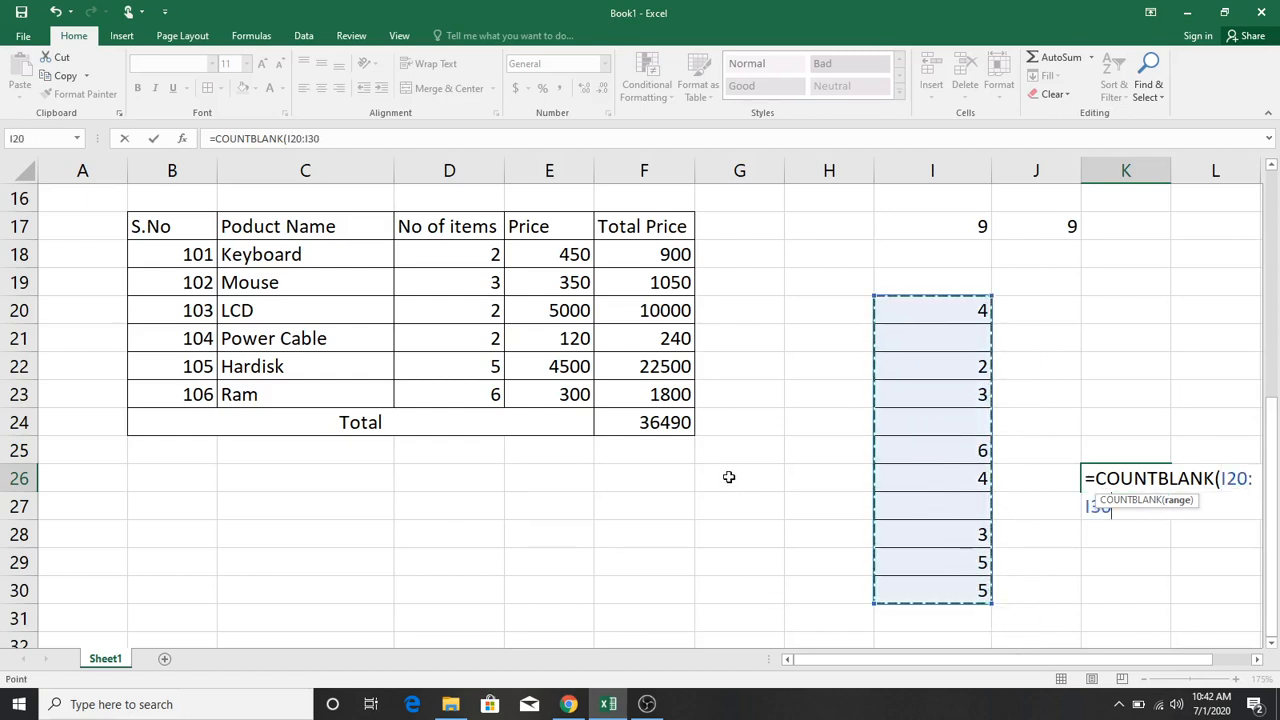
pyautogui.press('Return')
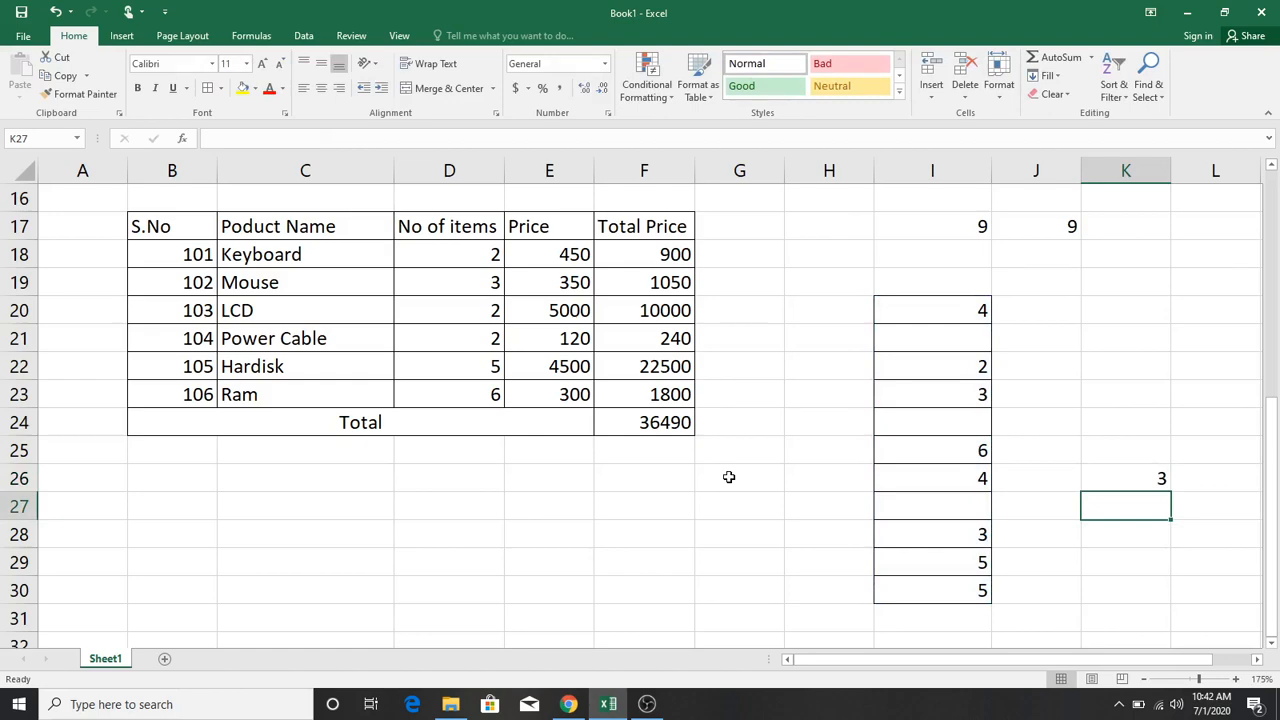
pyautogui.scroll(2, 729, 477)
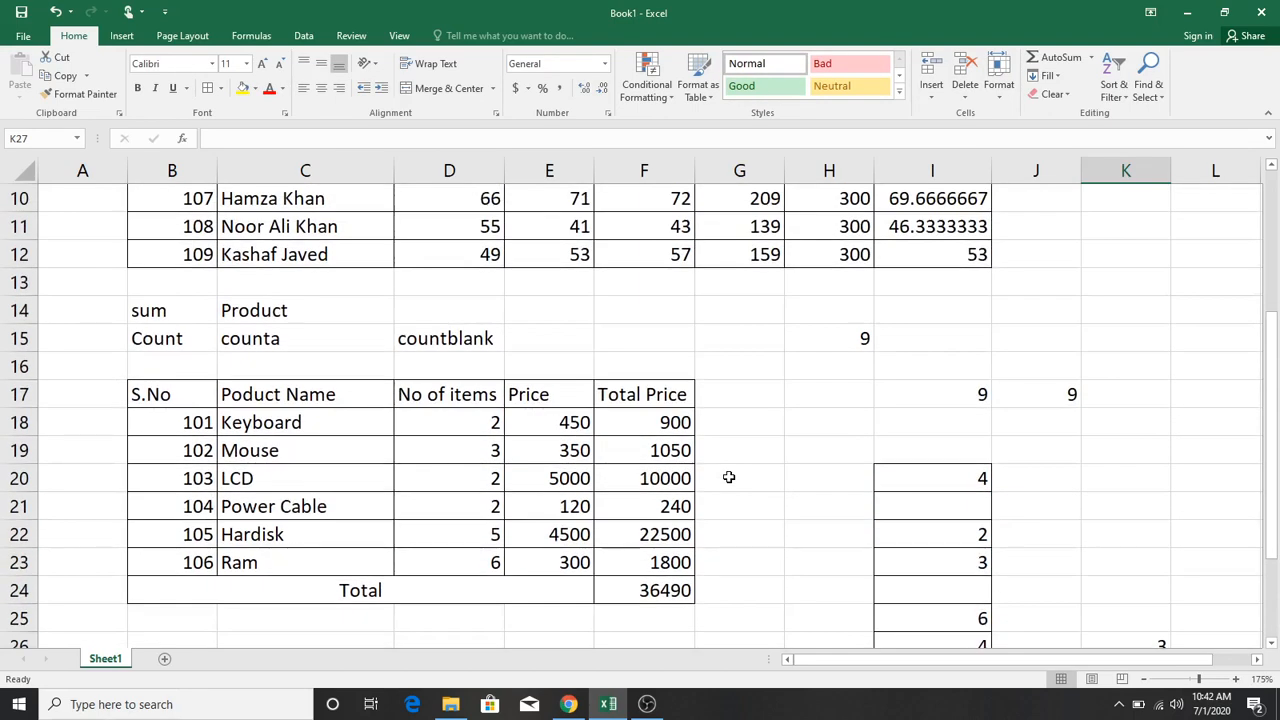
pyautogui.scroll(1, 729, 477)
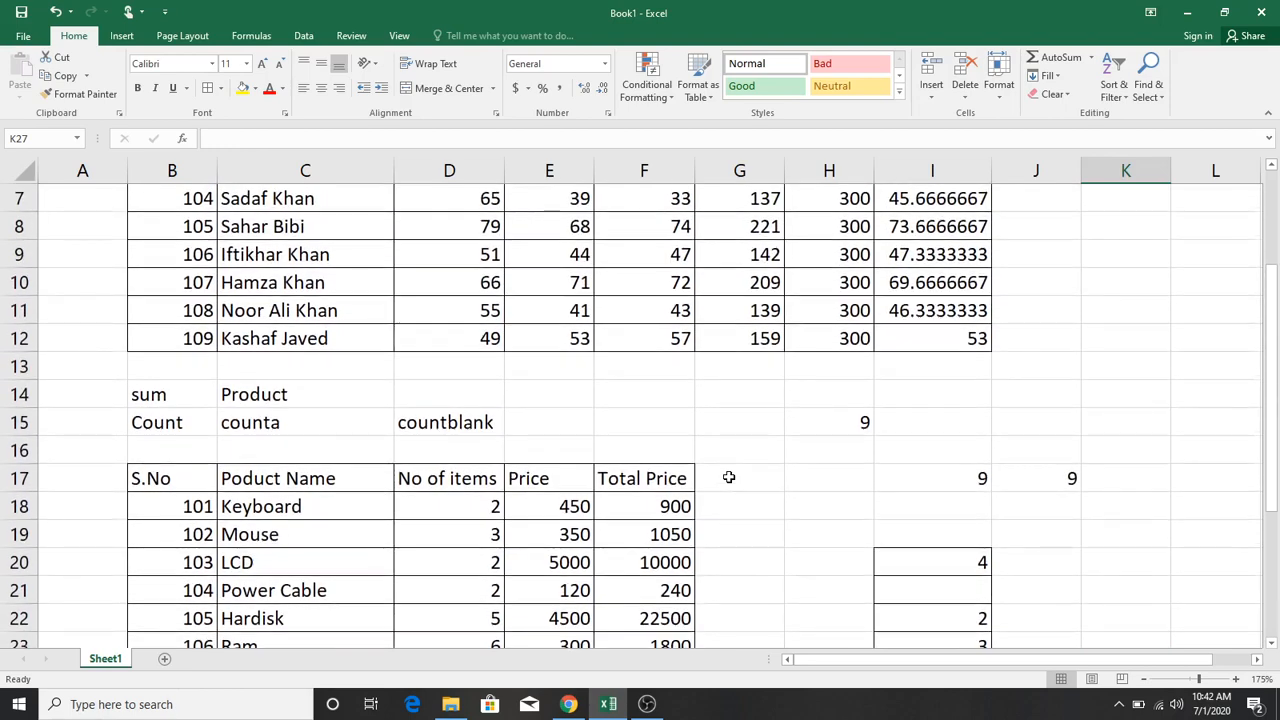